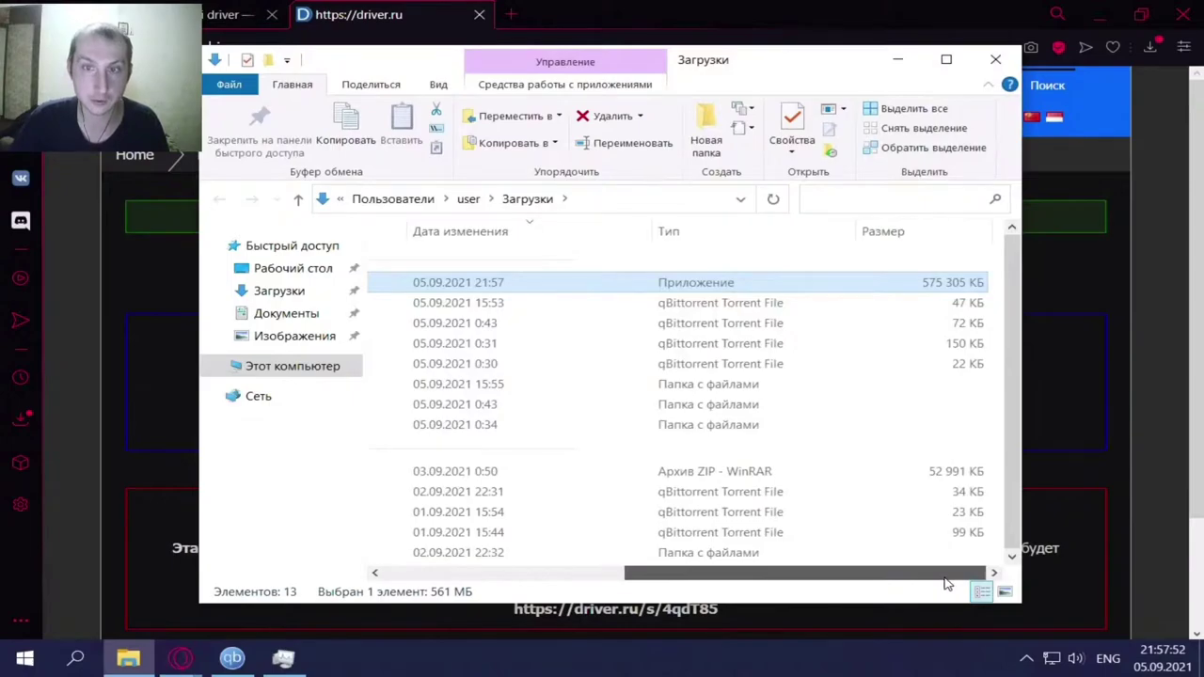
Launch the 451.48-desktop-win10-64bit-international-dch-whql driver installer from the Загрузки folder and confirm its extraction.
left_click_drag(905, 577, 624, 577)
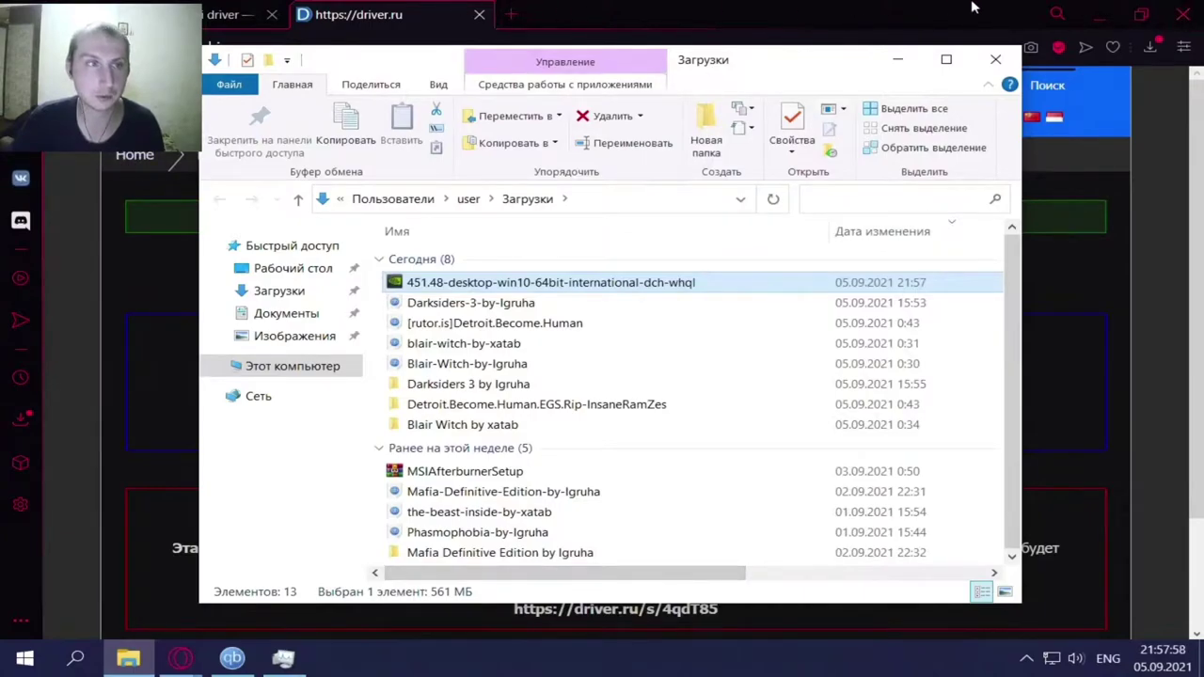
left_click(1183, 14)
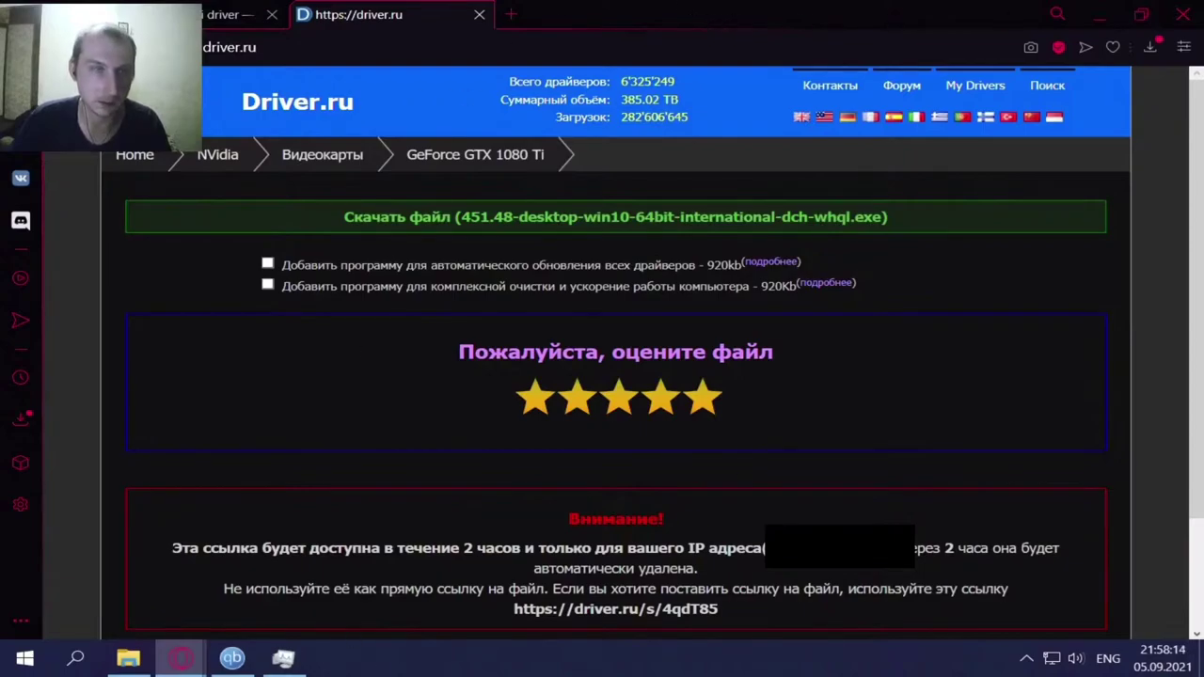
mouse_move(180, 659)
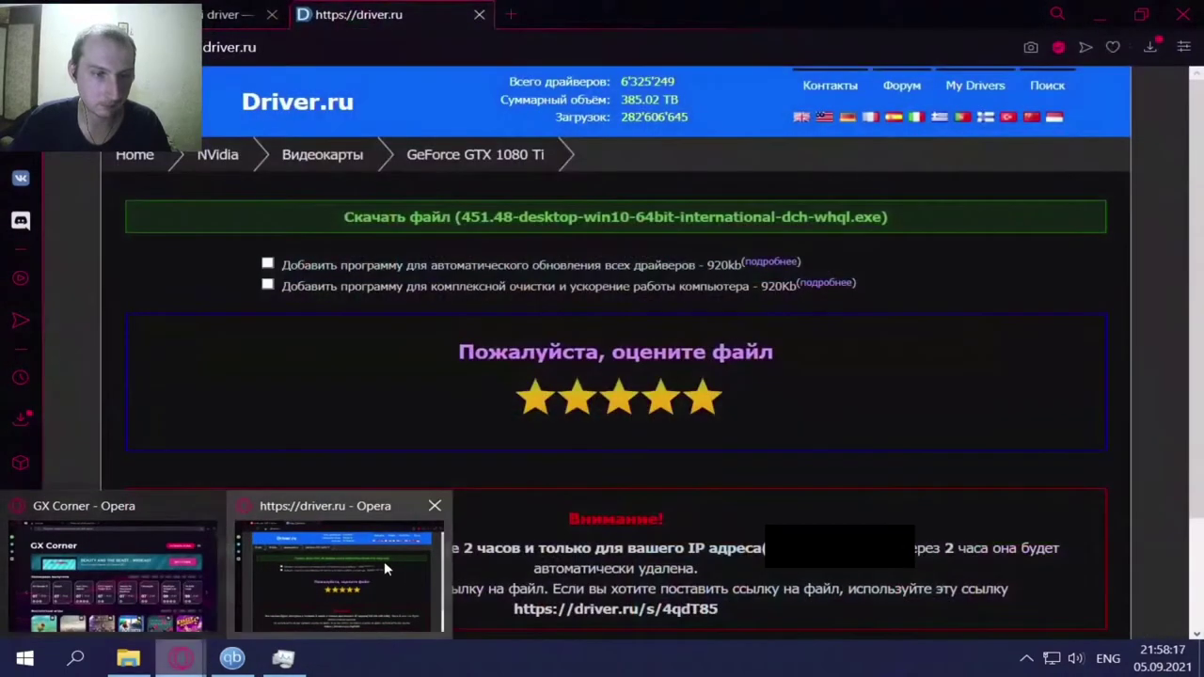
left_click(384, 560)
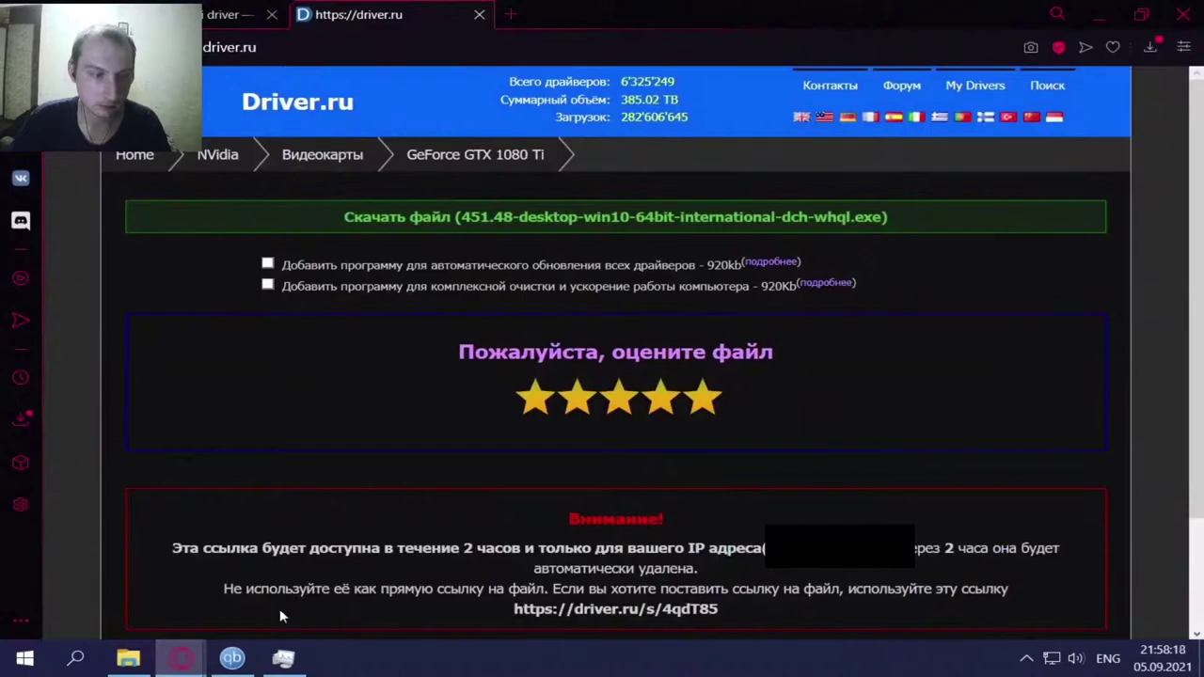
left_click(128, 658)
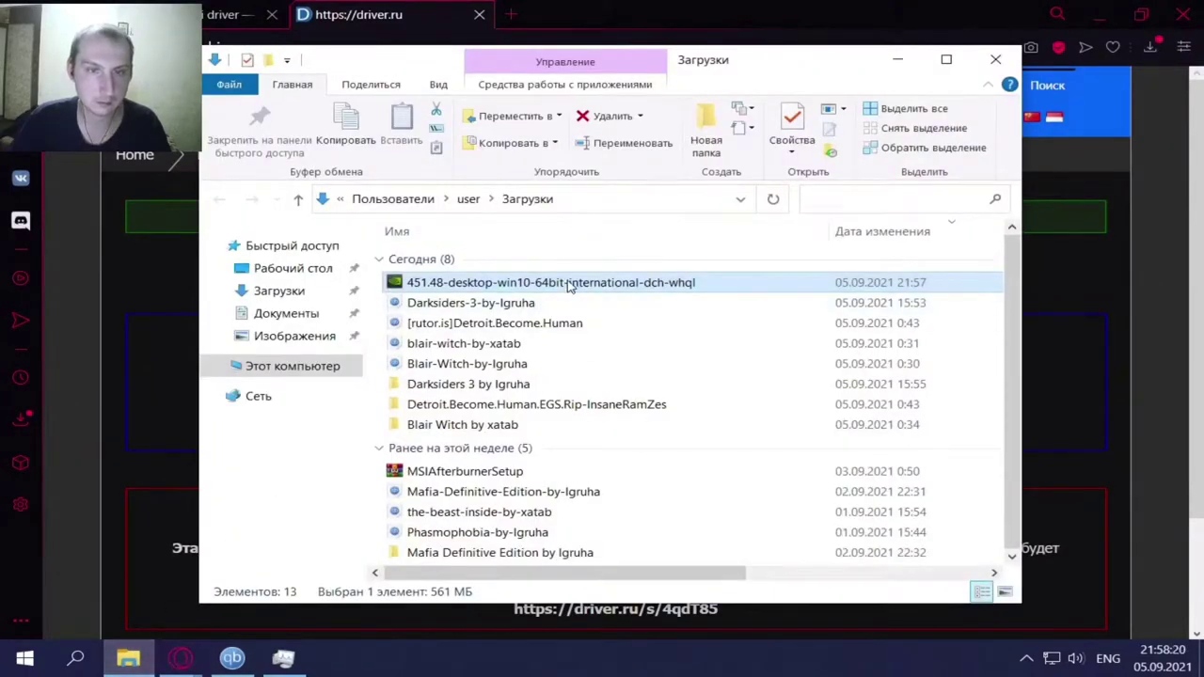
double_click(568, 286)
left_click(557, 376)
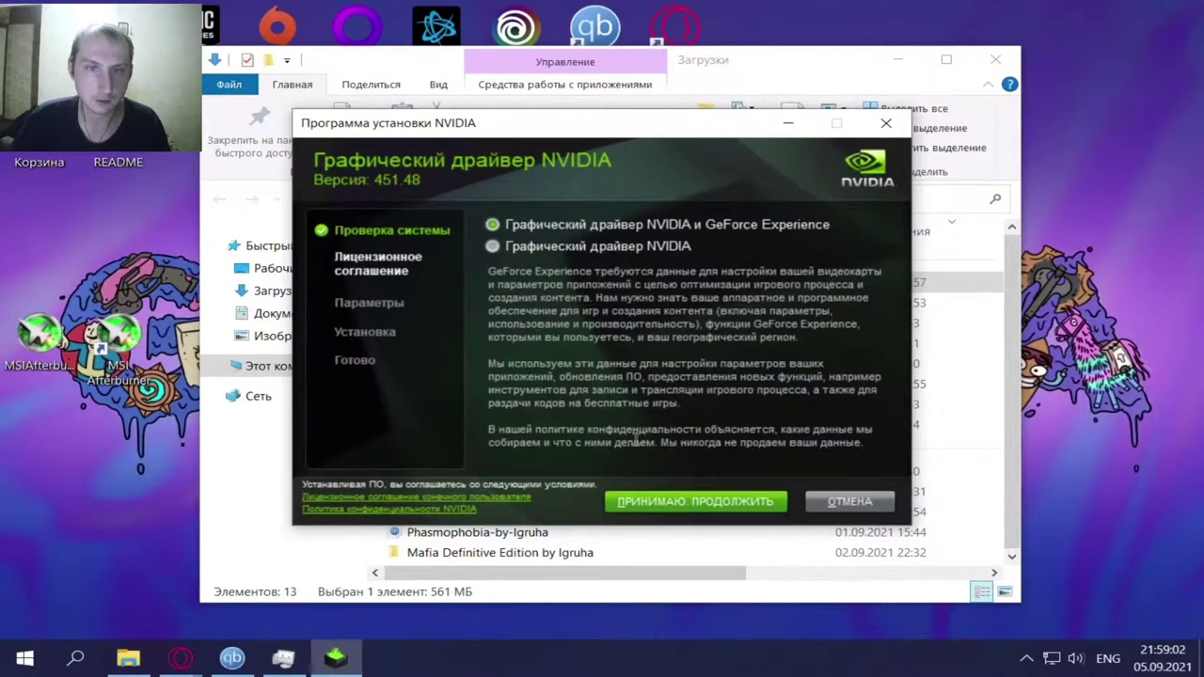
Install only the NVIDIA graphics driver, choosing the custom installation with the clean installation option (Выполнить чистую установку).
left_click(494, 248)
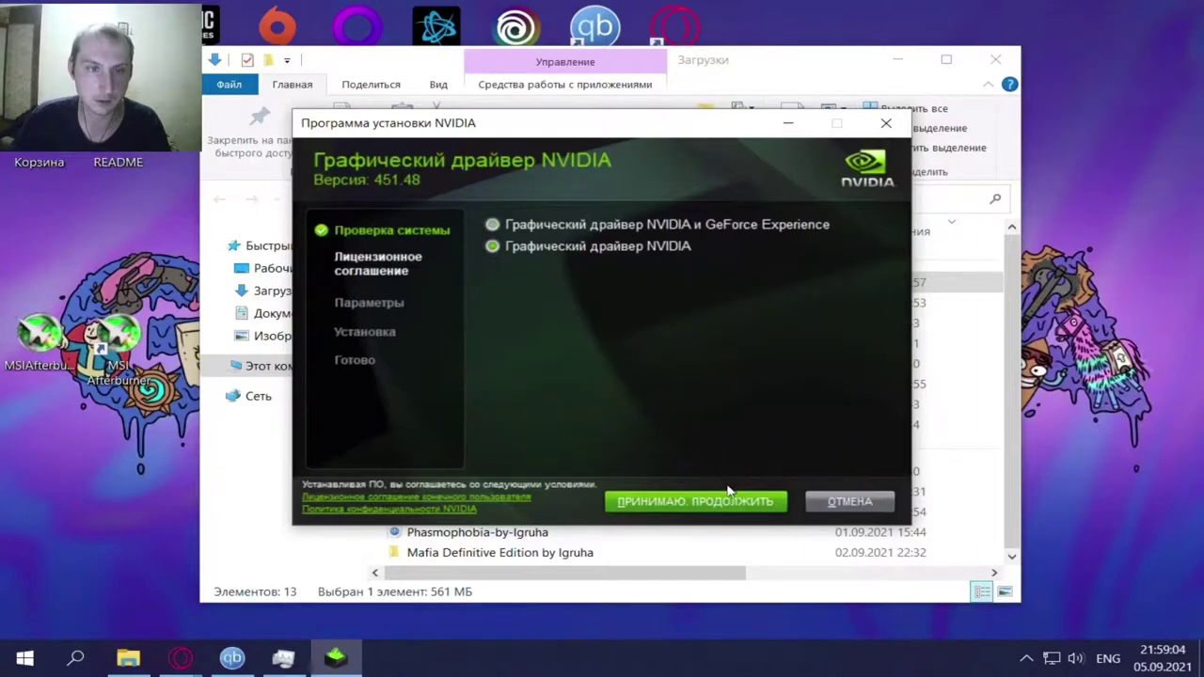
left_click(715, 502)
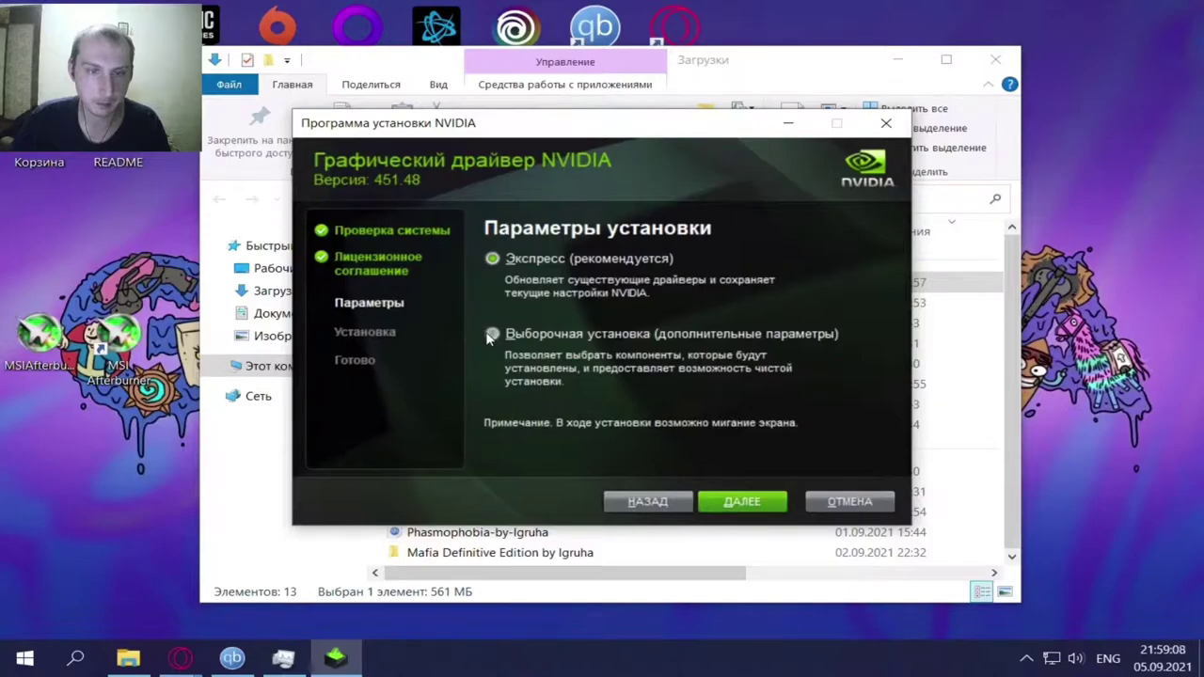
left_click(742, 502)
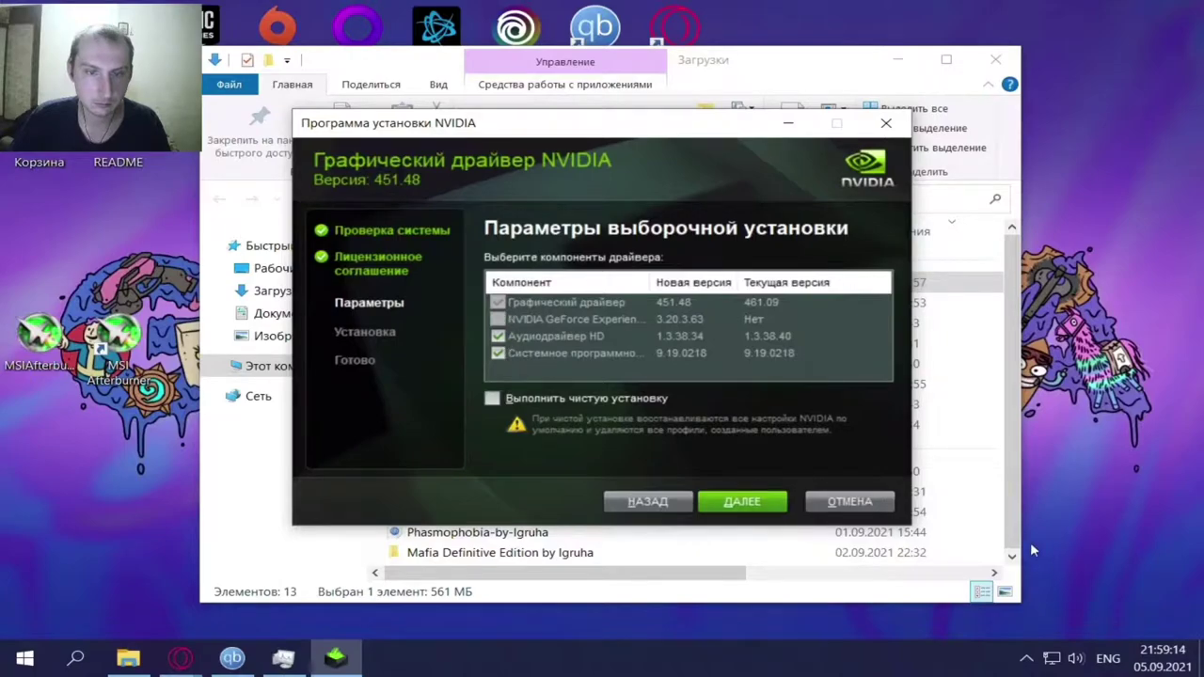
left_click(492, 399)
left_click(750, 506)
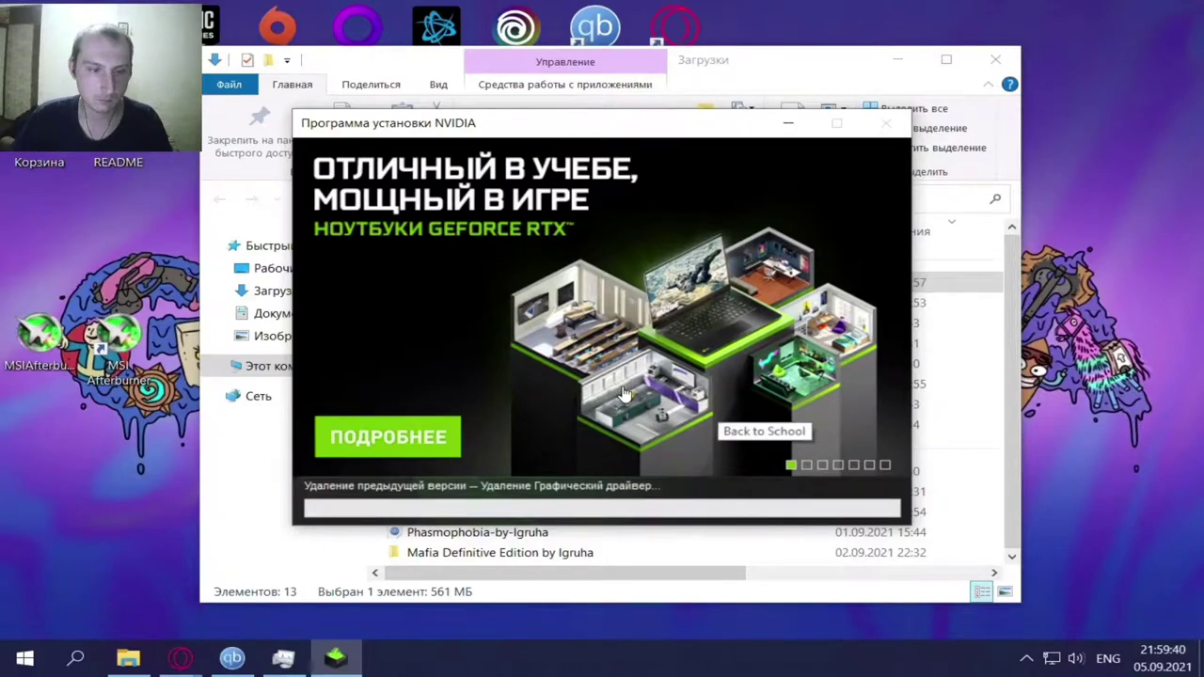
left_click_drag(555, 132, 454, 130)
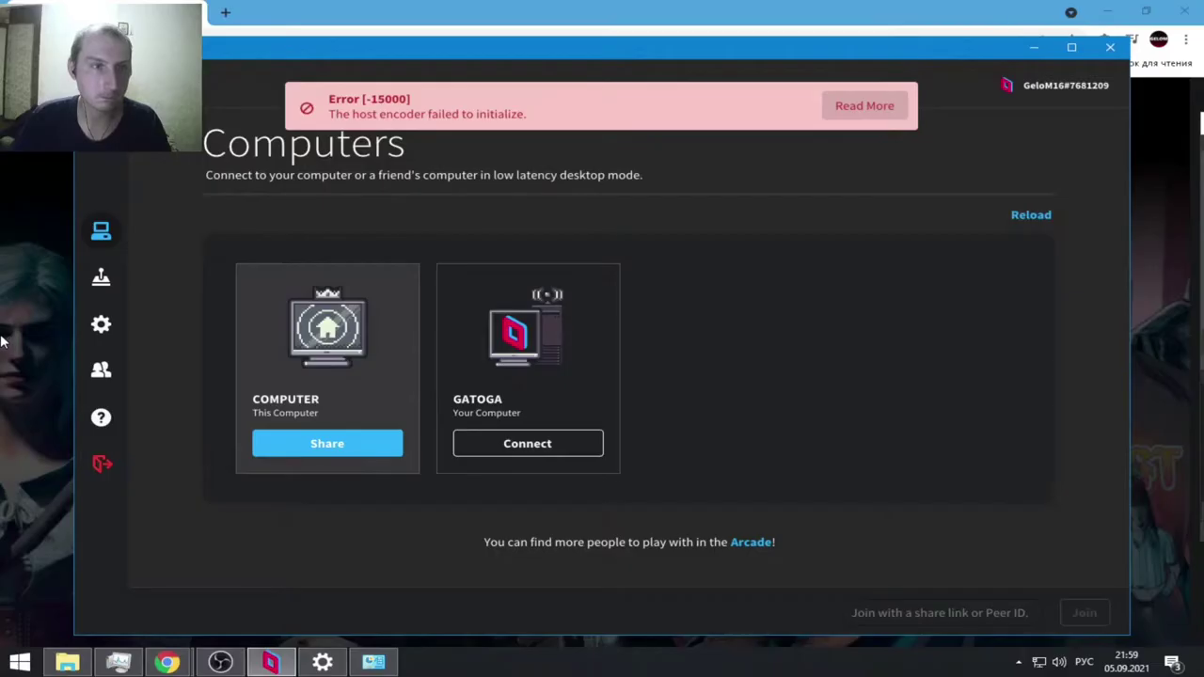
Try to reconnect to the GATOGA computer in Parsec.
key("alt+Tab")
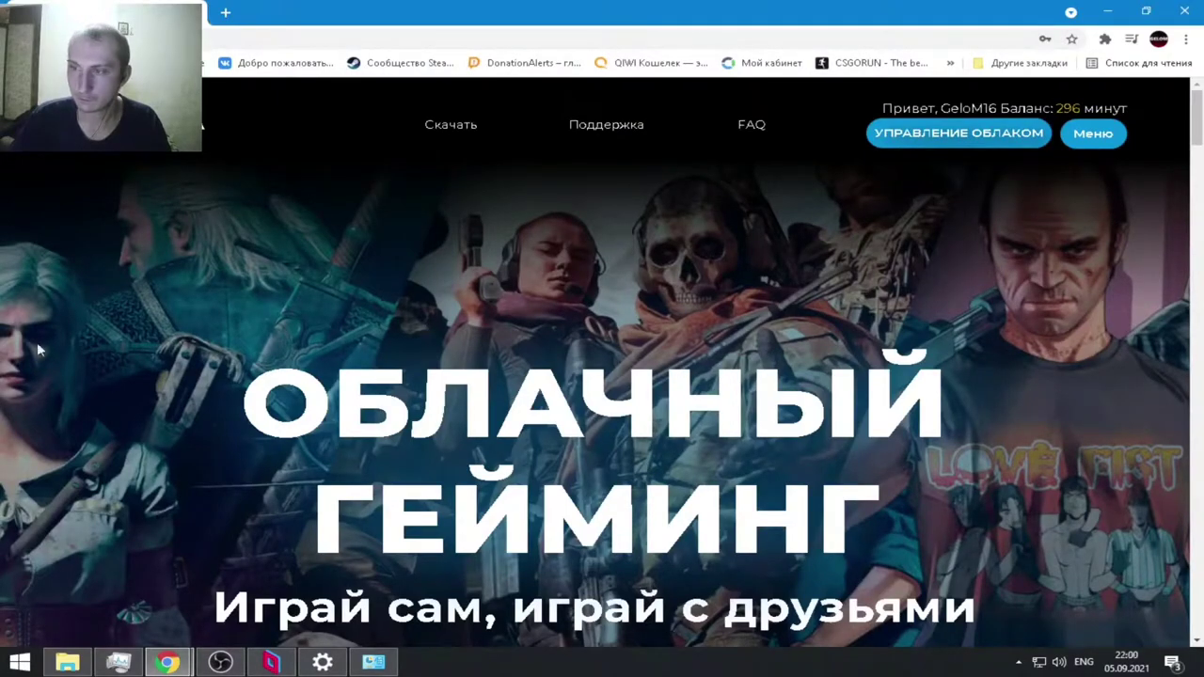
left_click(368, 664)
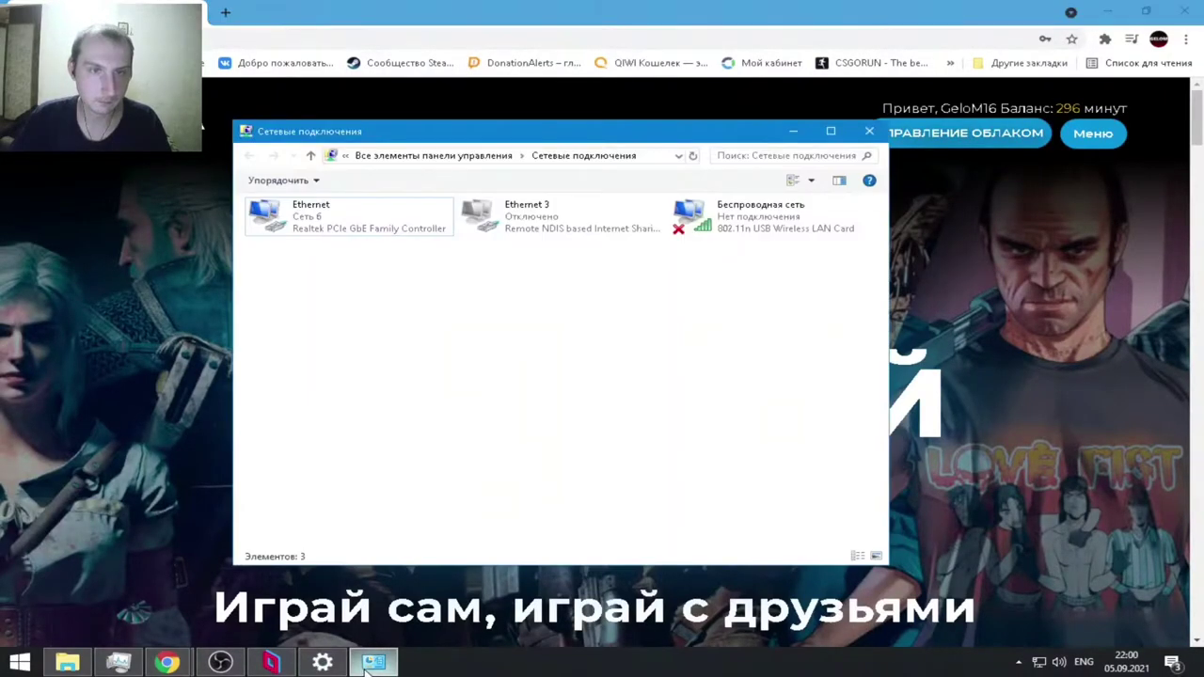
left_click(369, 664)
left_click(271, 665)
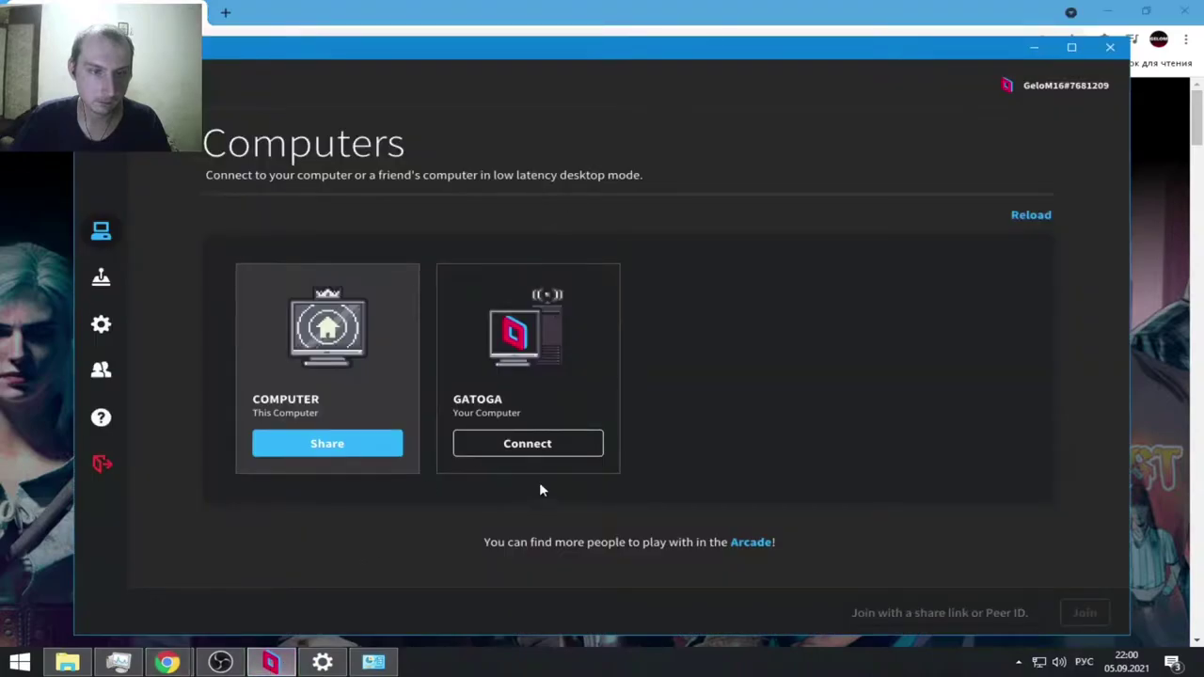
left_click(534, 448)
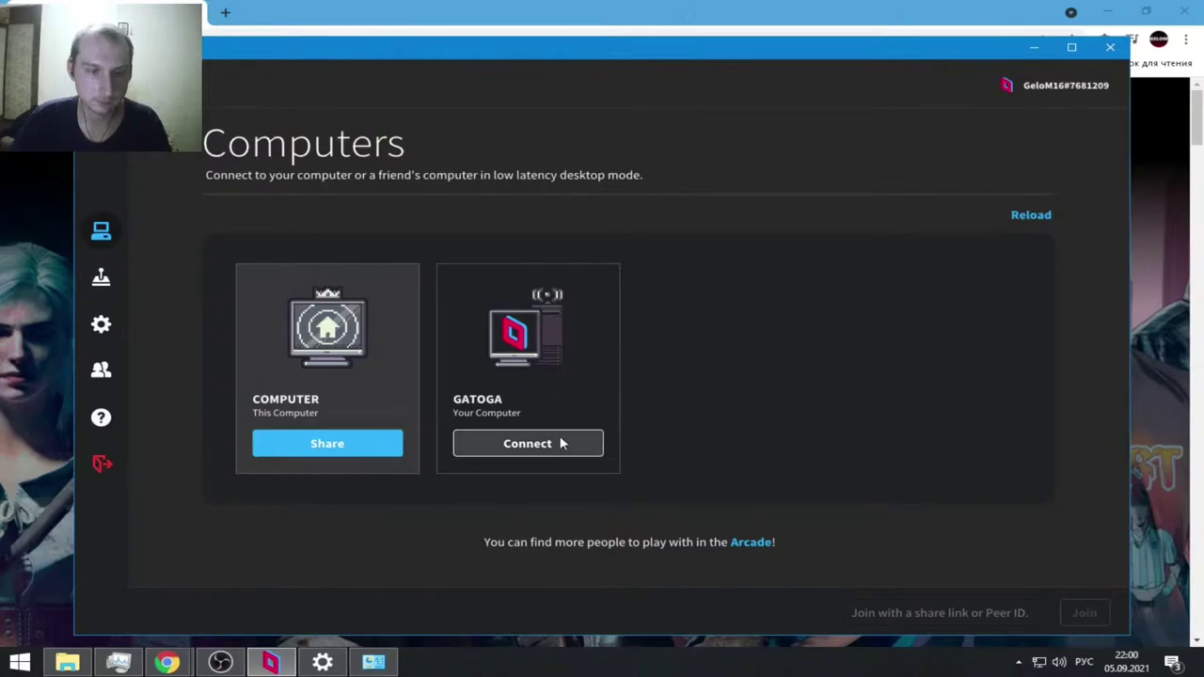
left_click(520, 451)
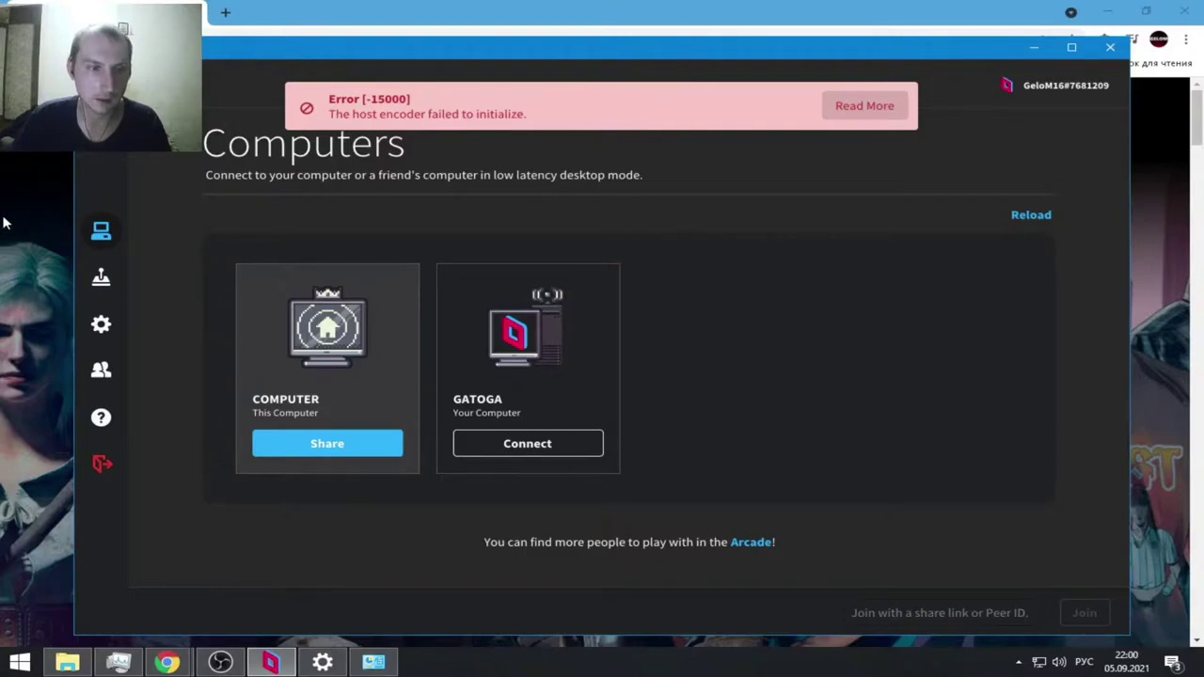
Shut down the cloud computer through the cloud gaming site's Управление облаком dialog and check the computer list in Parsec.
left_click(4, 278)
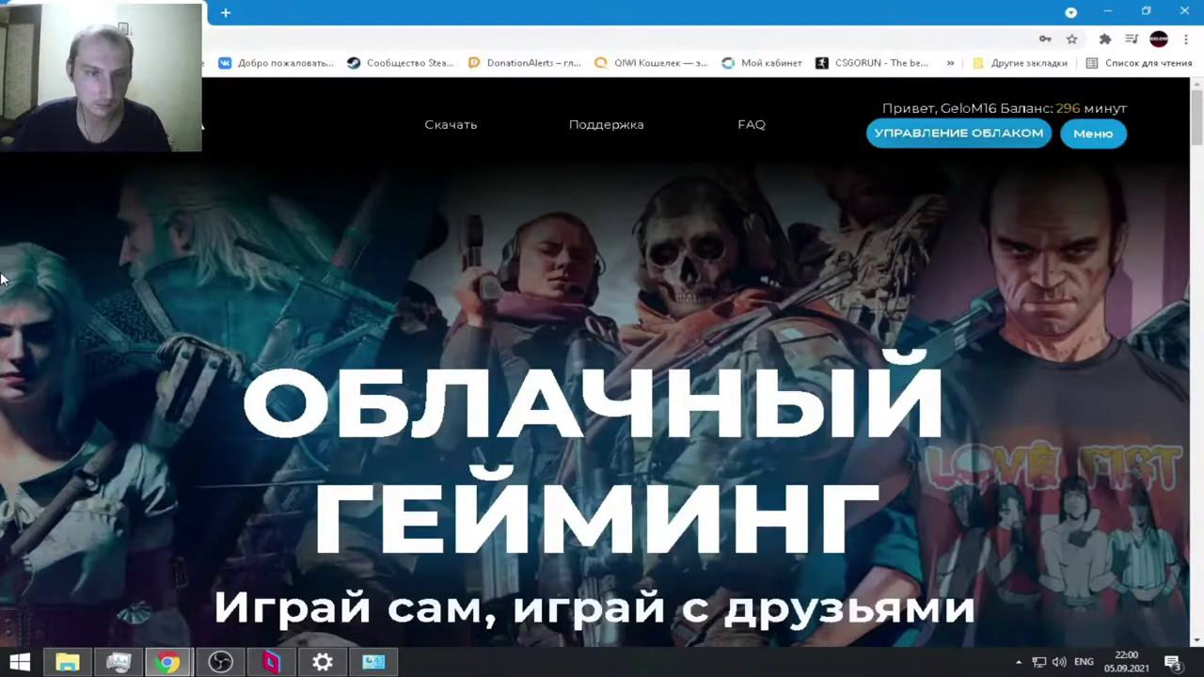
left_click(948, 143)
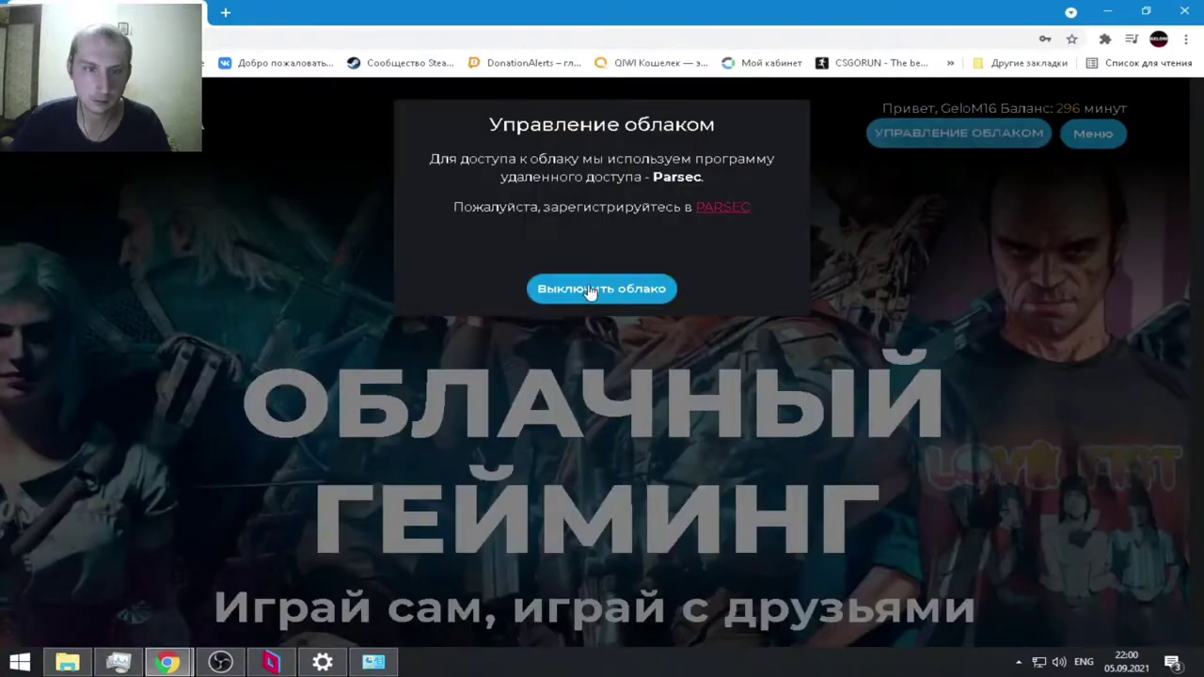
left_click(591, 291)
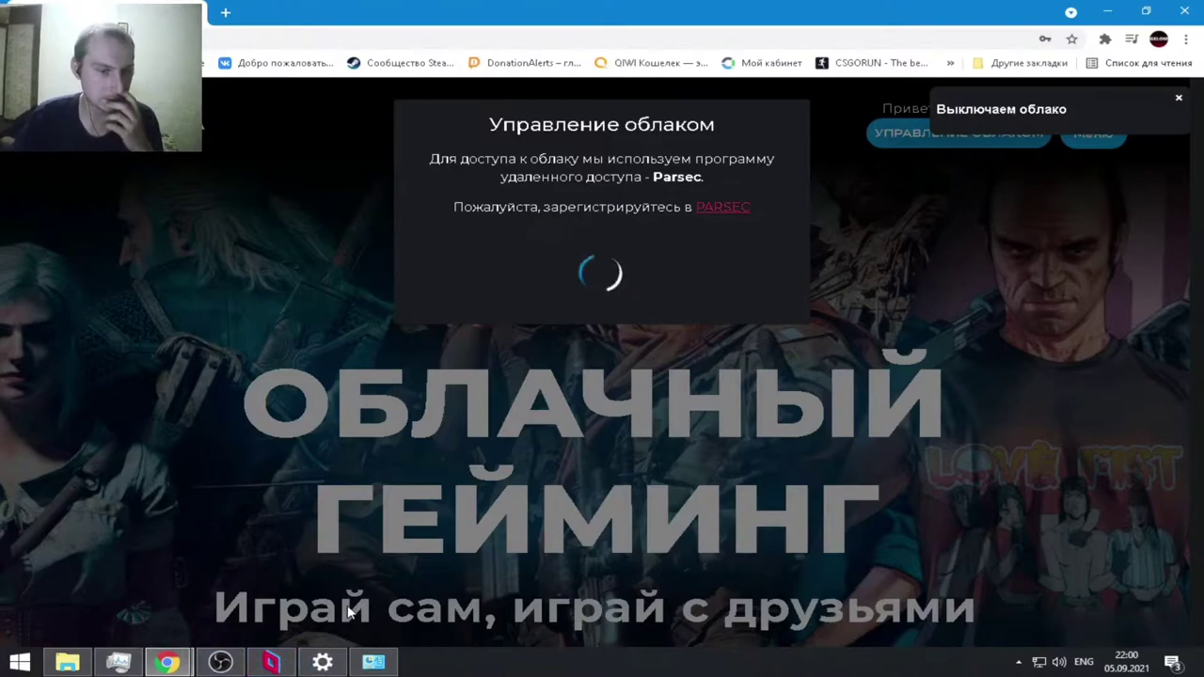
left_click(271, 663)
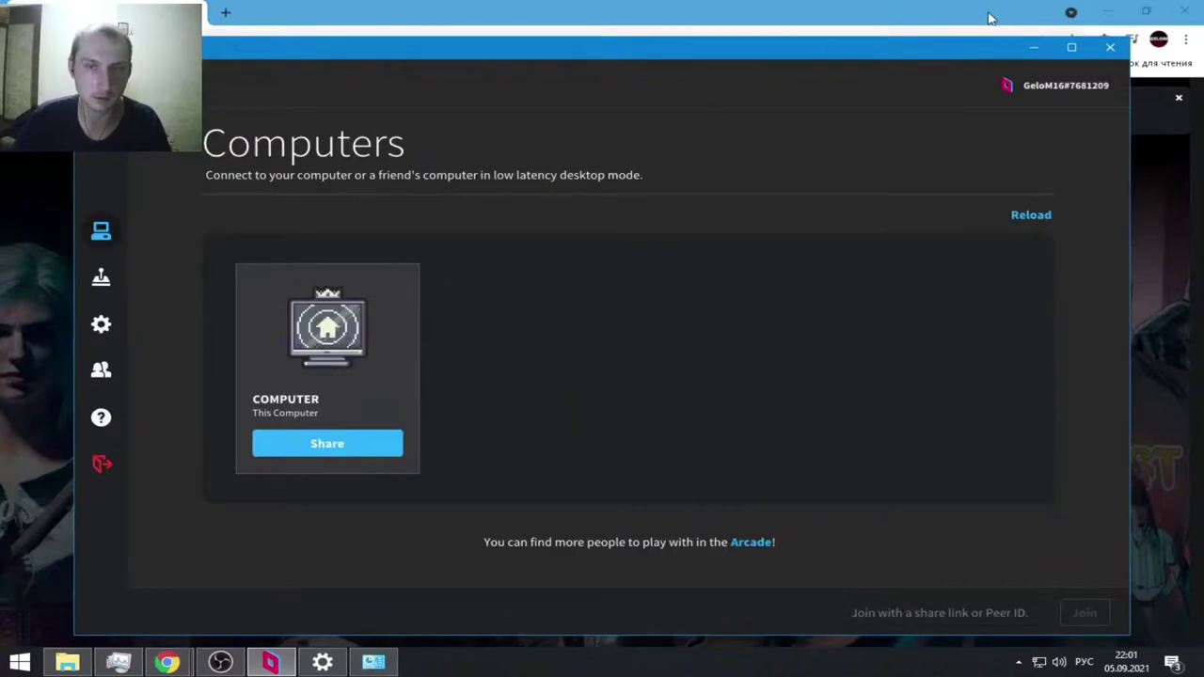
left_click(1032, 49)
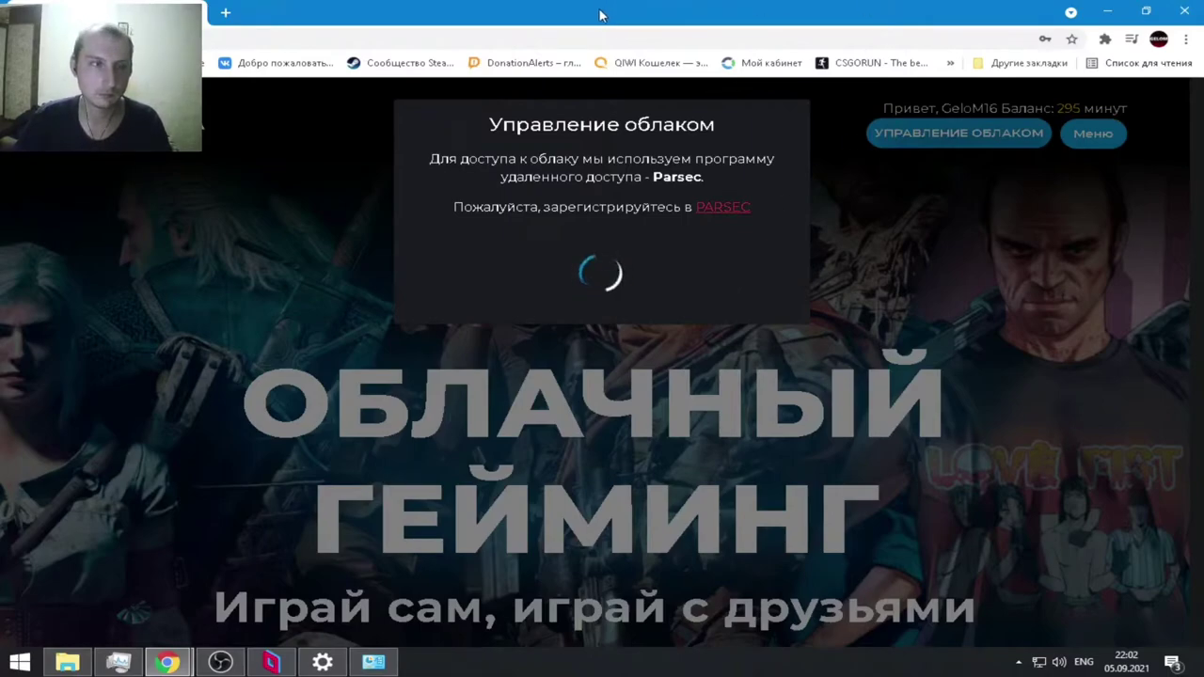
Search Google by voice for "Детройт зависает" in a new browser tab.
left_click(226, 12)
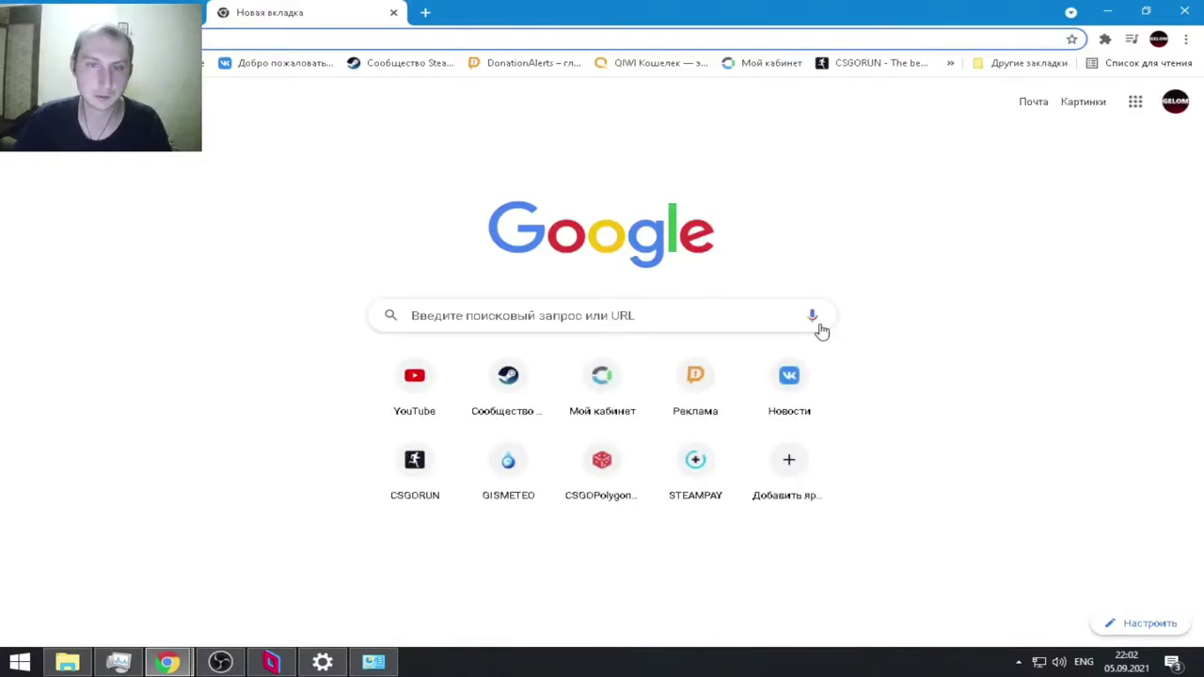
left_click(814, 321)
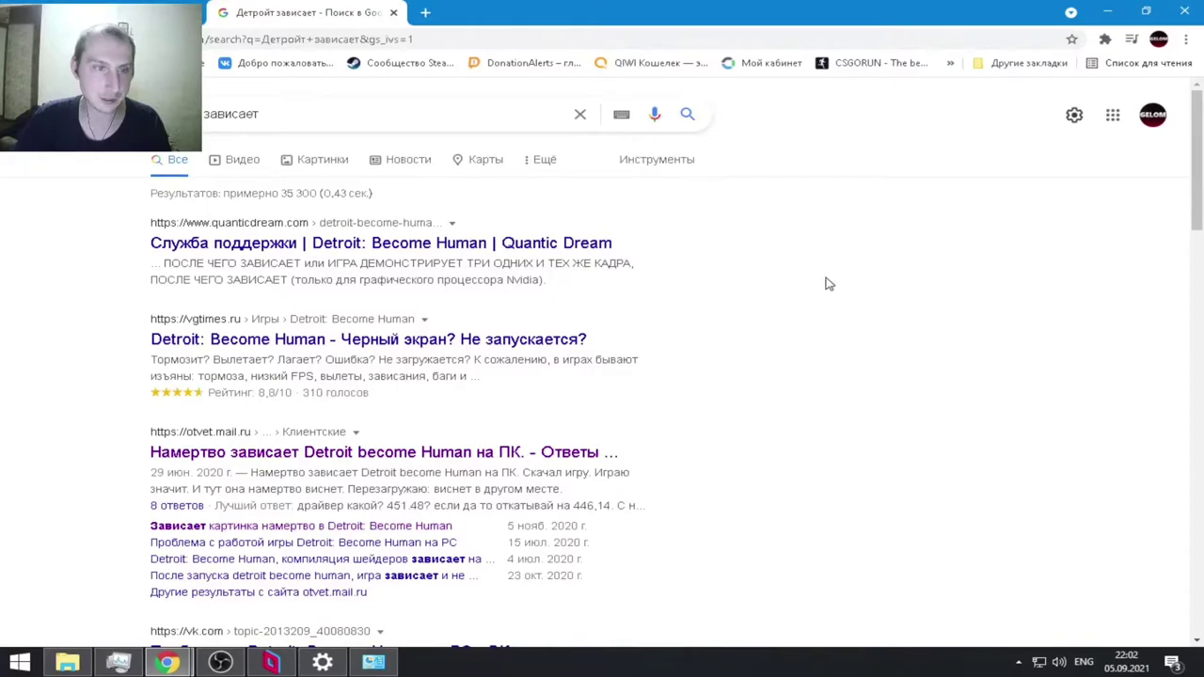
Look through the search results, related questions and videos about Detroit: Become Human freezing.
scroll(832, 288, "down", 1)
scroll(831, 288, "down", 7)
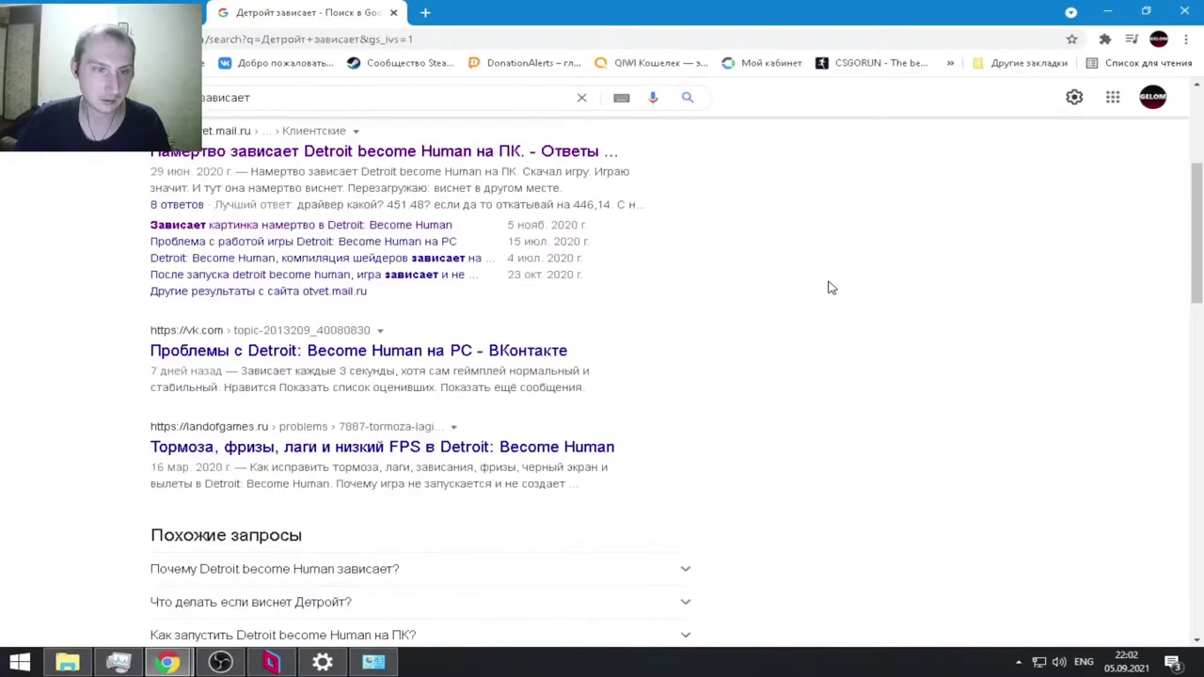
scroll(832, 288, "up", 4)
scroll(831, 287, "down", 5)
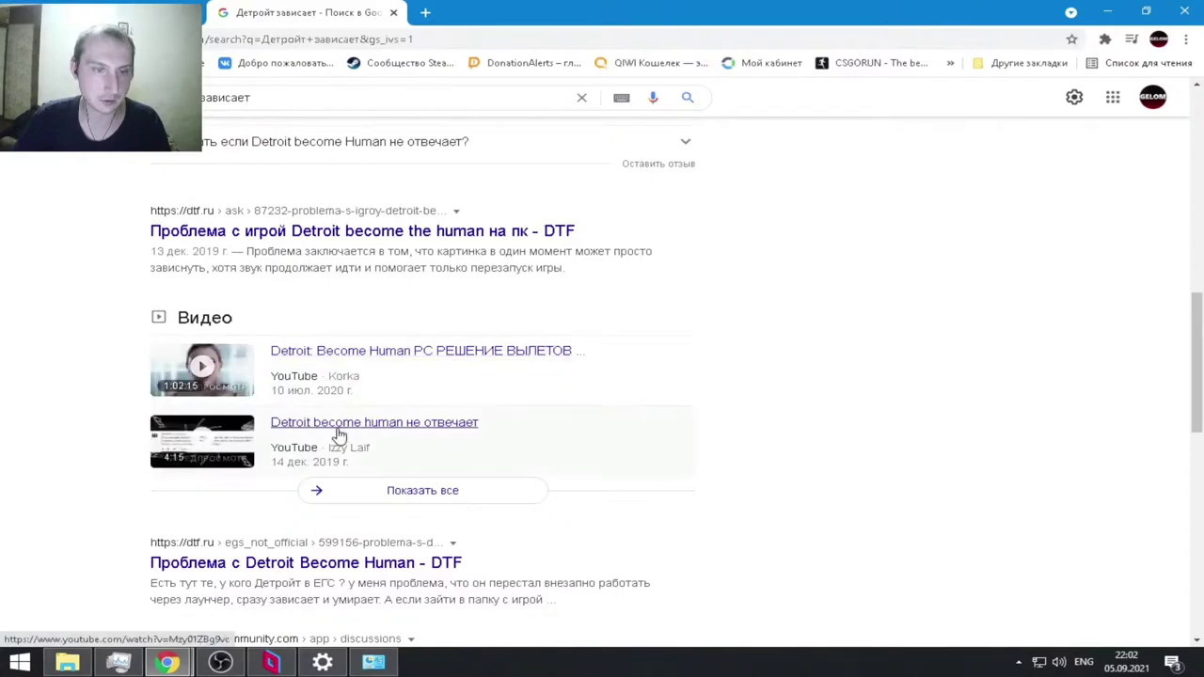
scroll(479, 368, "down", 3)
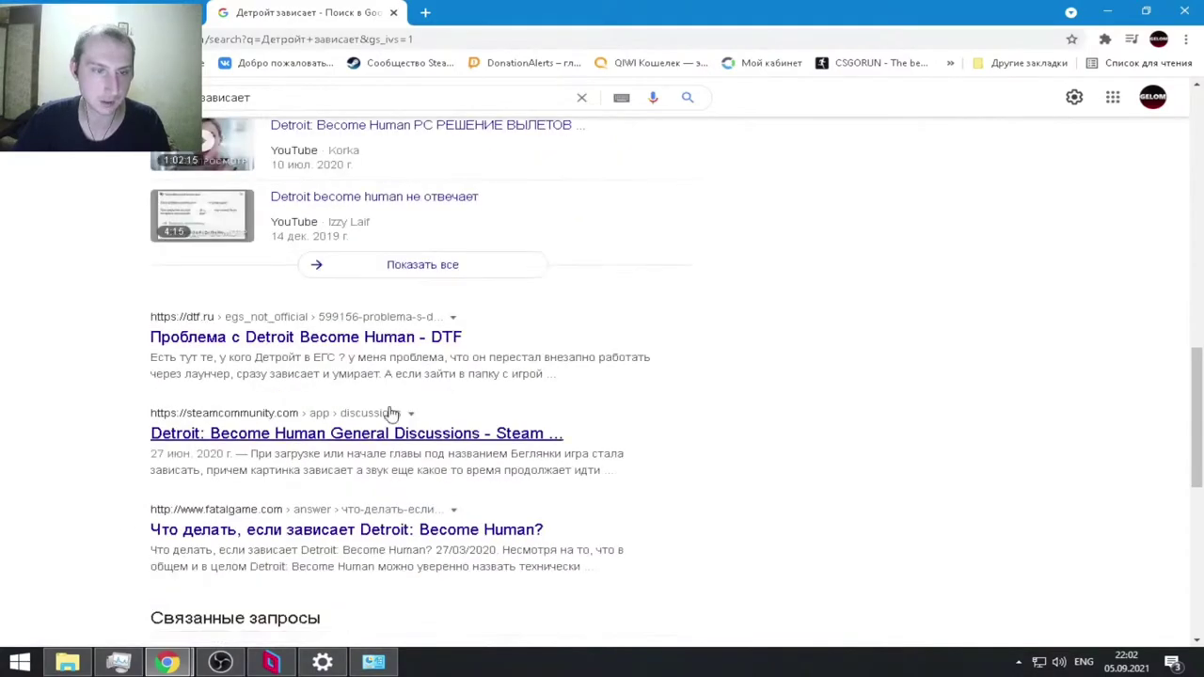
scroll(420, 374, "down", 3)
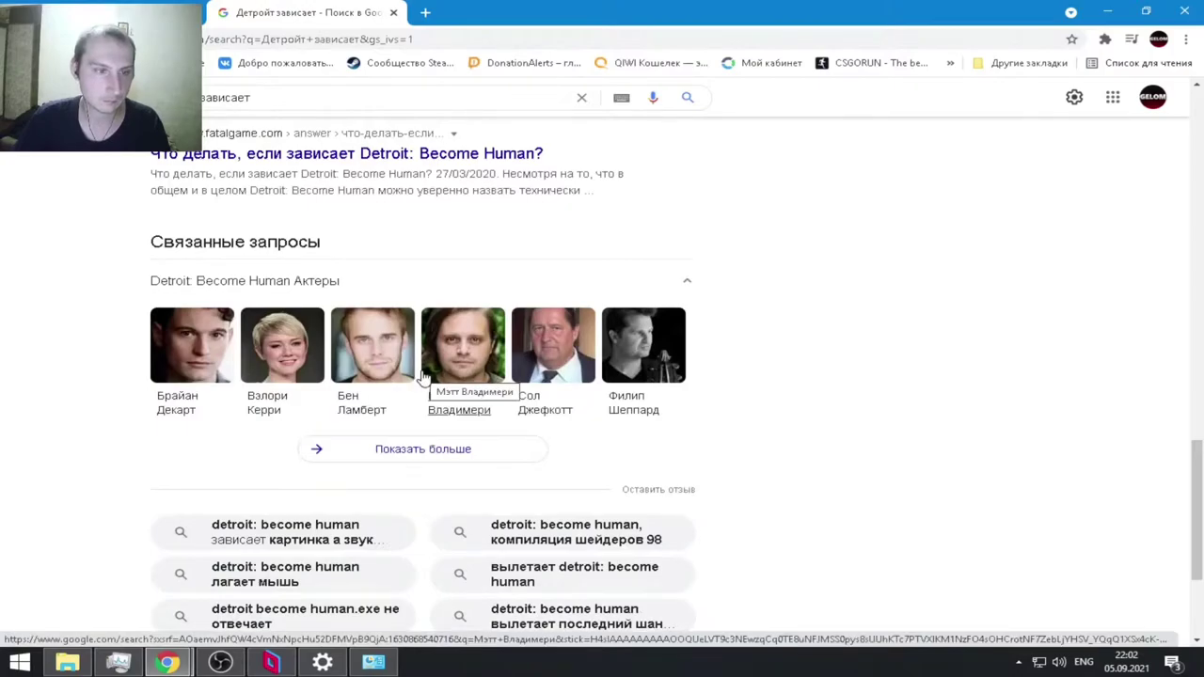
scroll(423, 376, "up", 10)
scroll(423, 376, "up", 2)
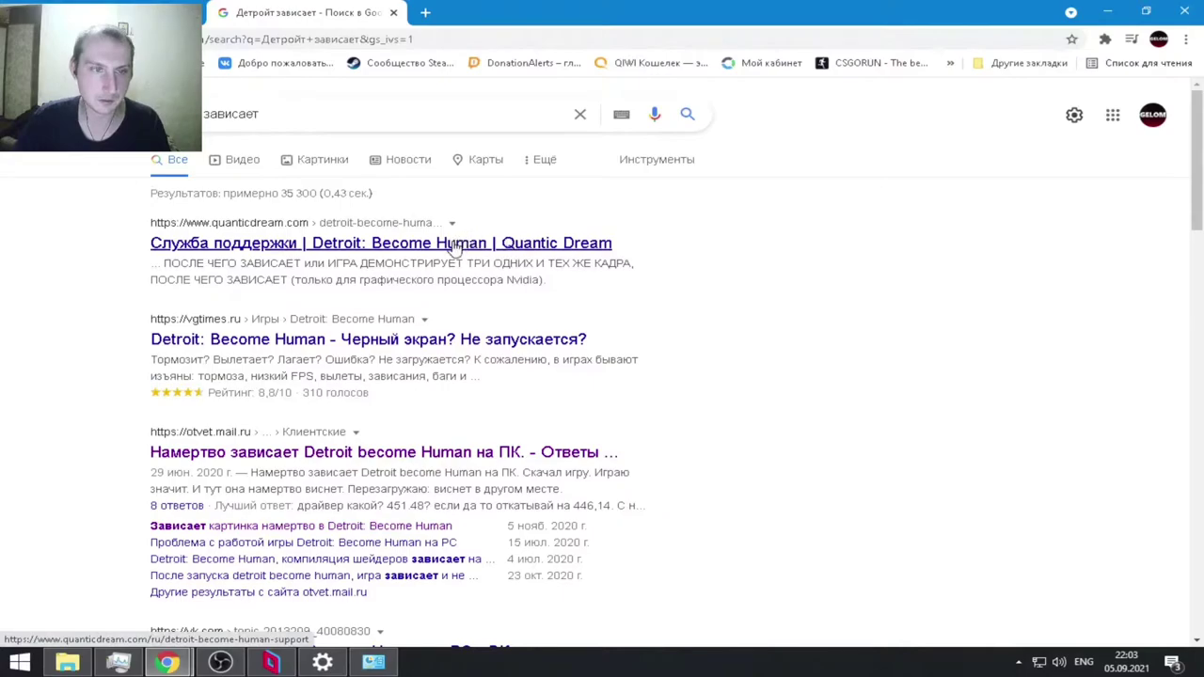
scroll(456, 246, "down", 3)
scroll(498, 350, "down", 2)
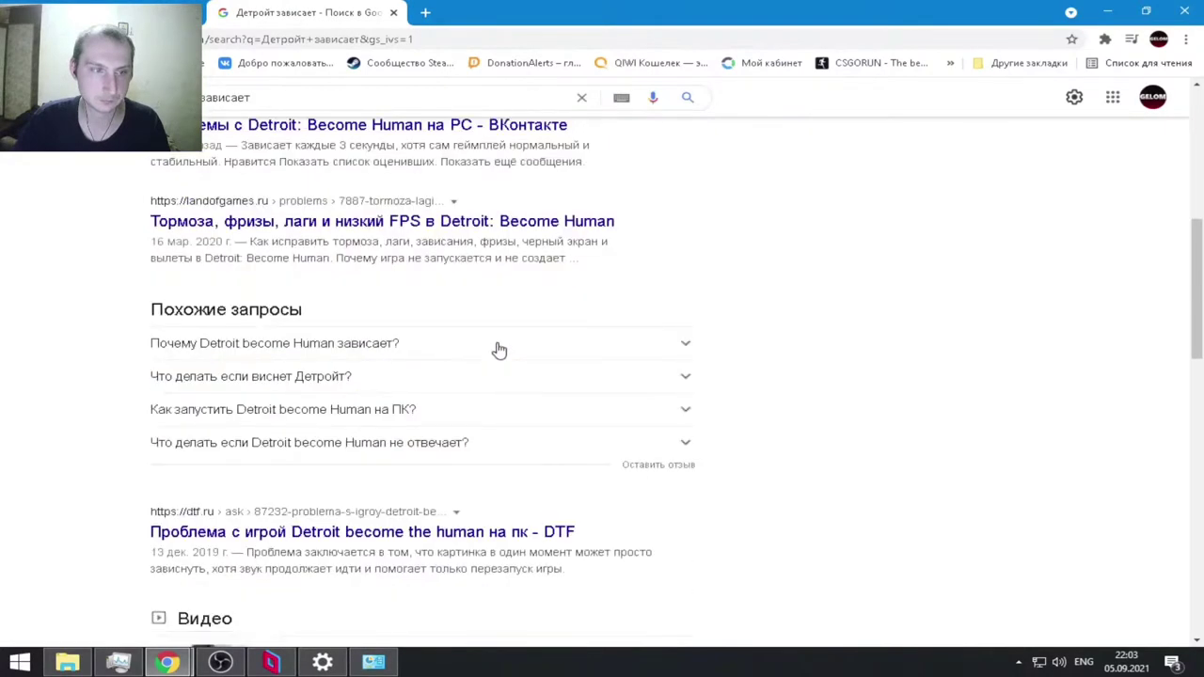
scroll(505, 336, "down", 2)
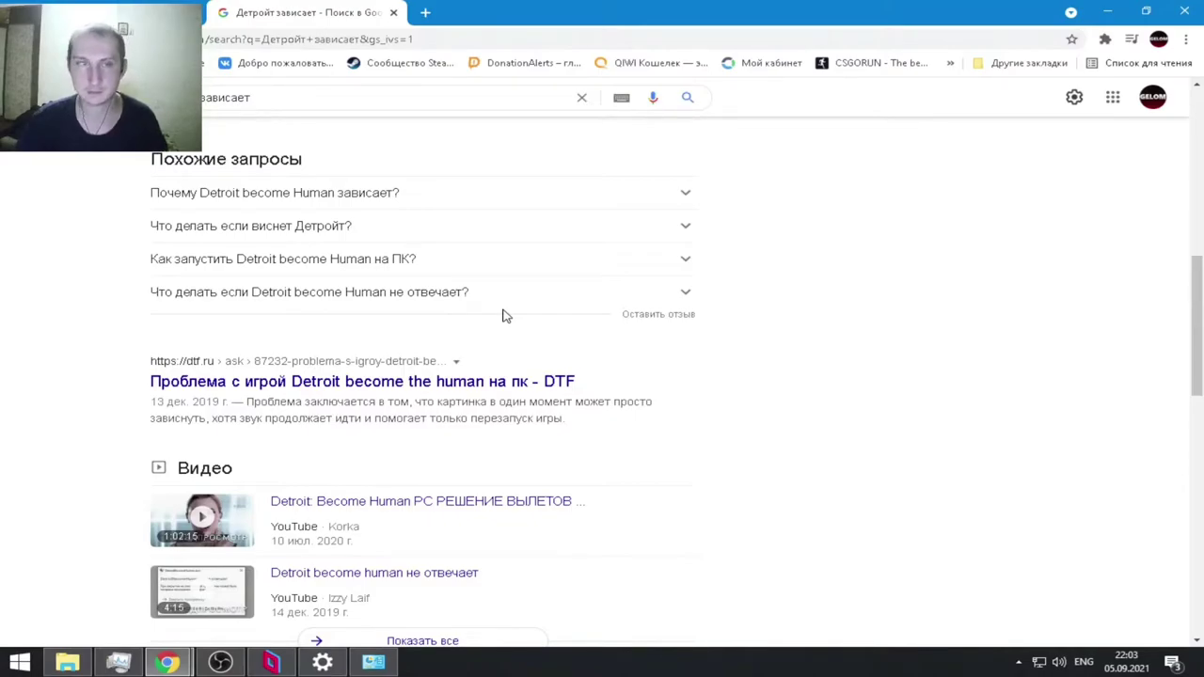
Check the cloud shutdown progress on the cloud gaming site and the computer list in Parsec again.
key("ctrl+shift+Tab")
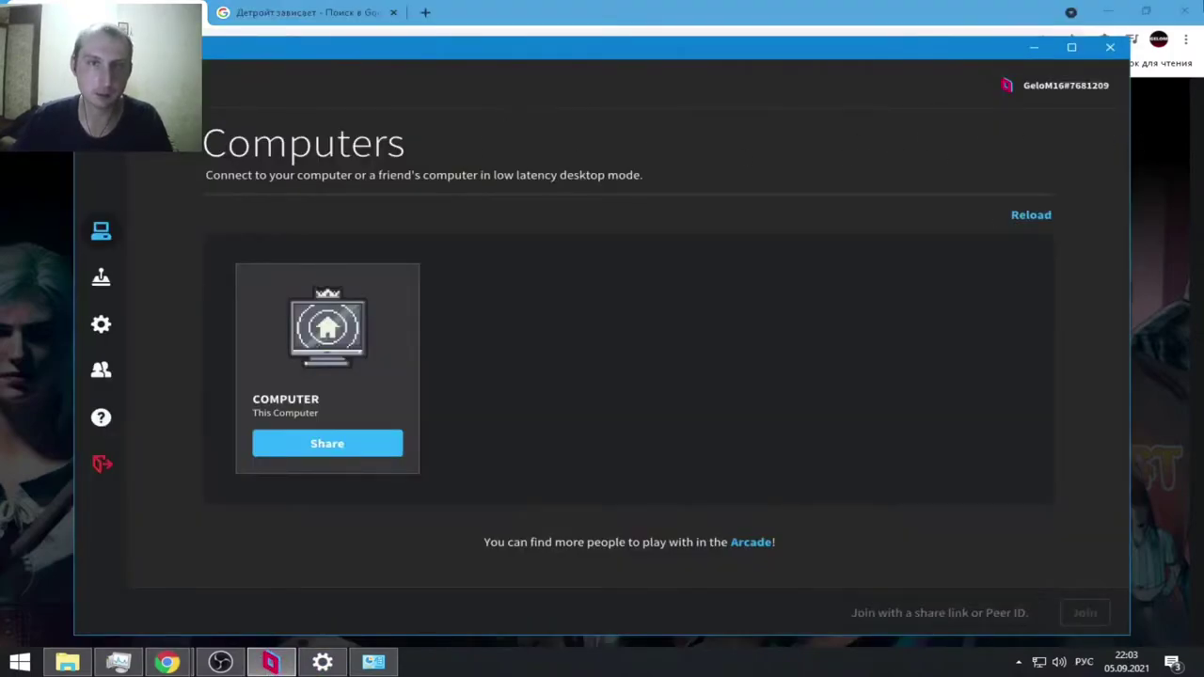
left_click(1035, 48)
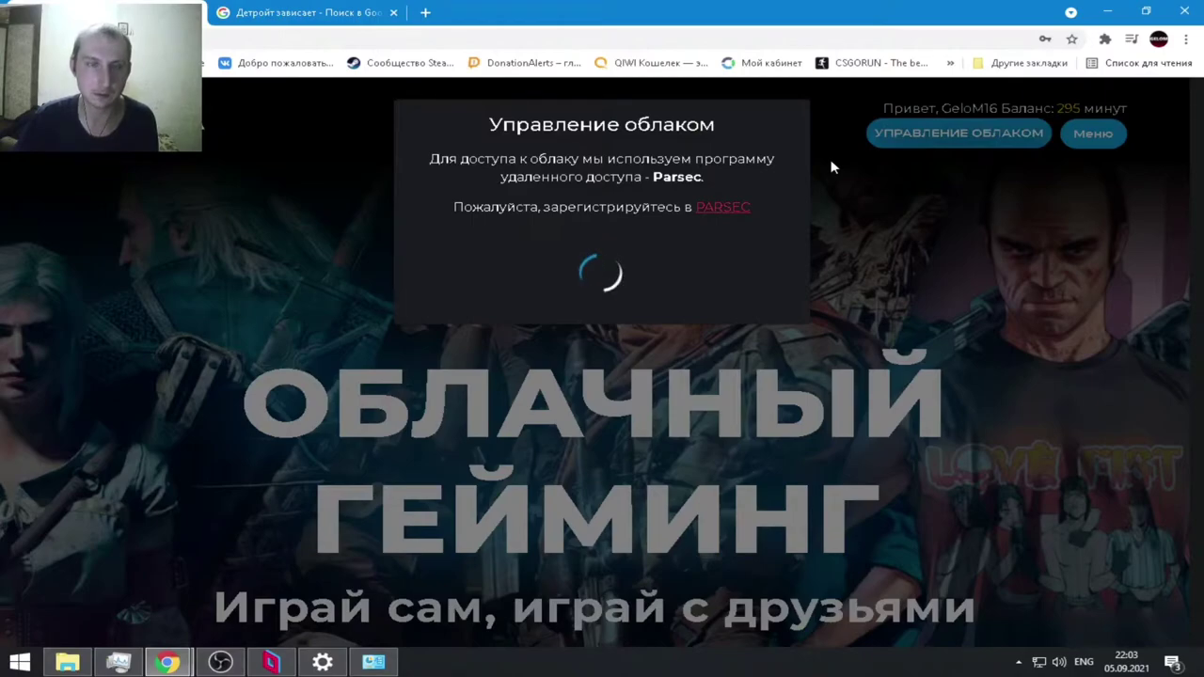
Return to the "Детройт зависает" search results and review the suggested pages once more.
left_click(350, 10)
scroll(545, 460, "down", 7)
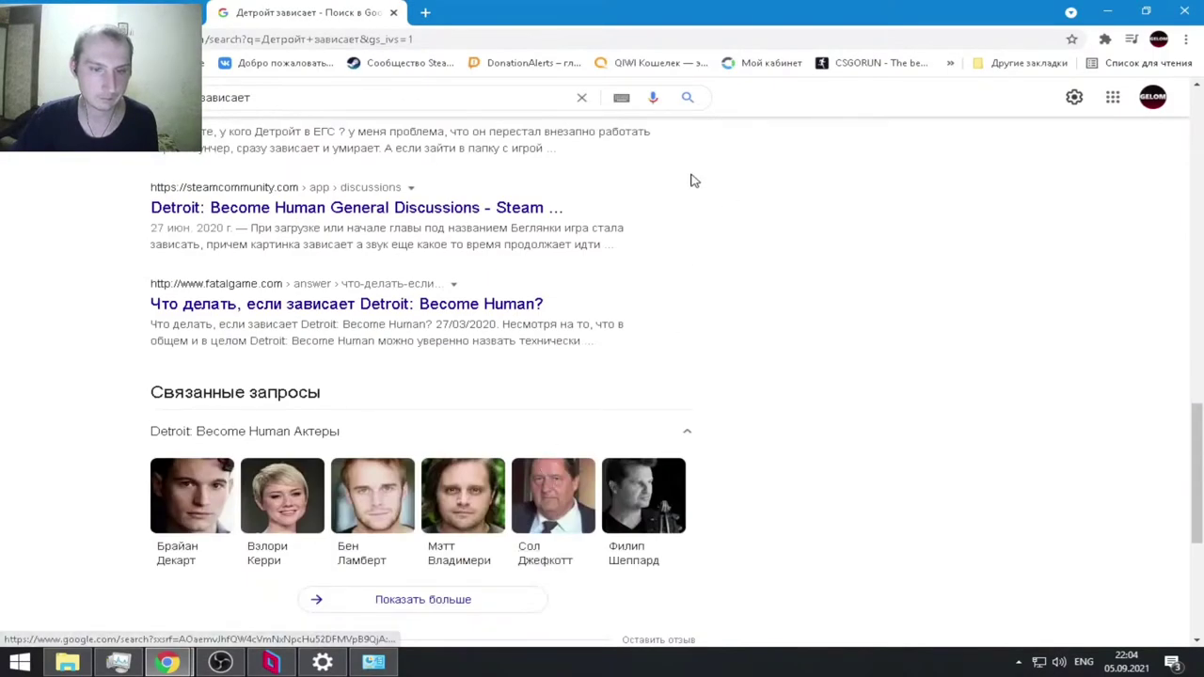
scroll(677, 210, "up", 10)
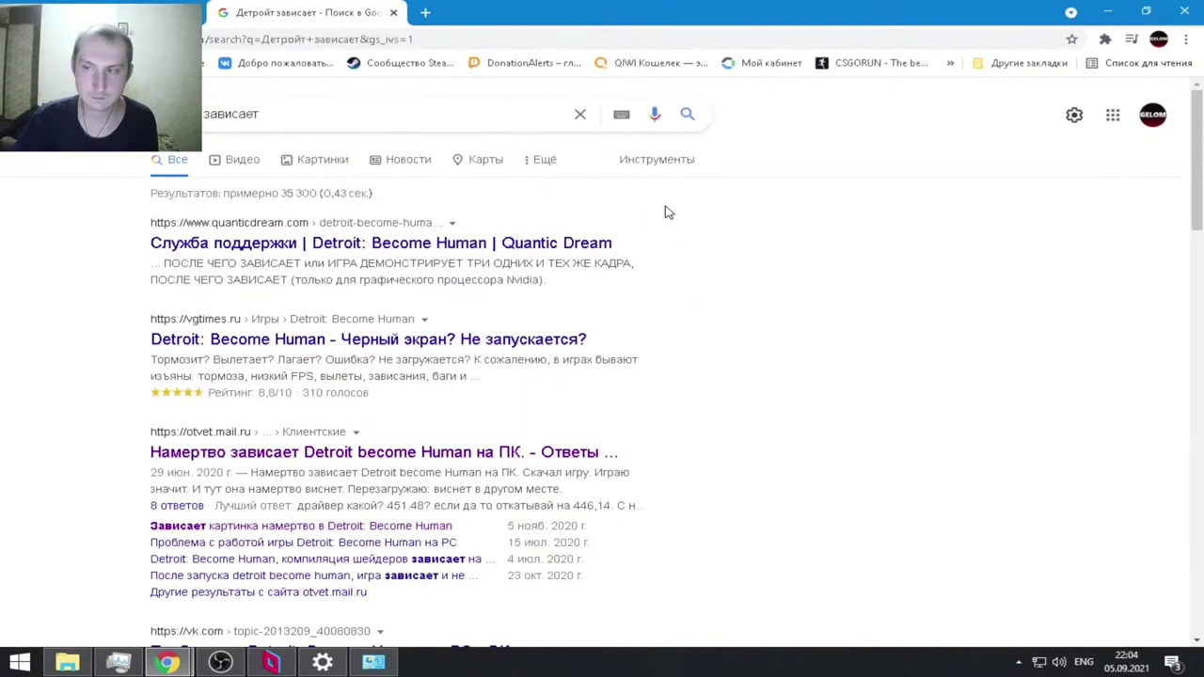
scroll(665, 213, "down", 2)
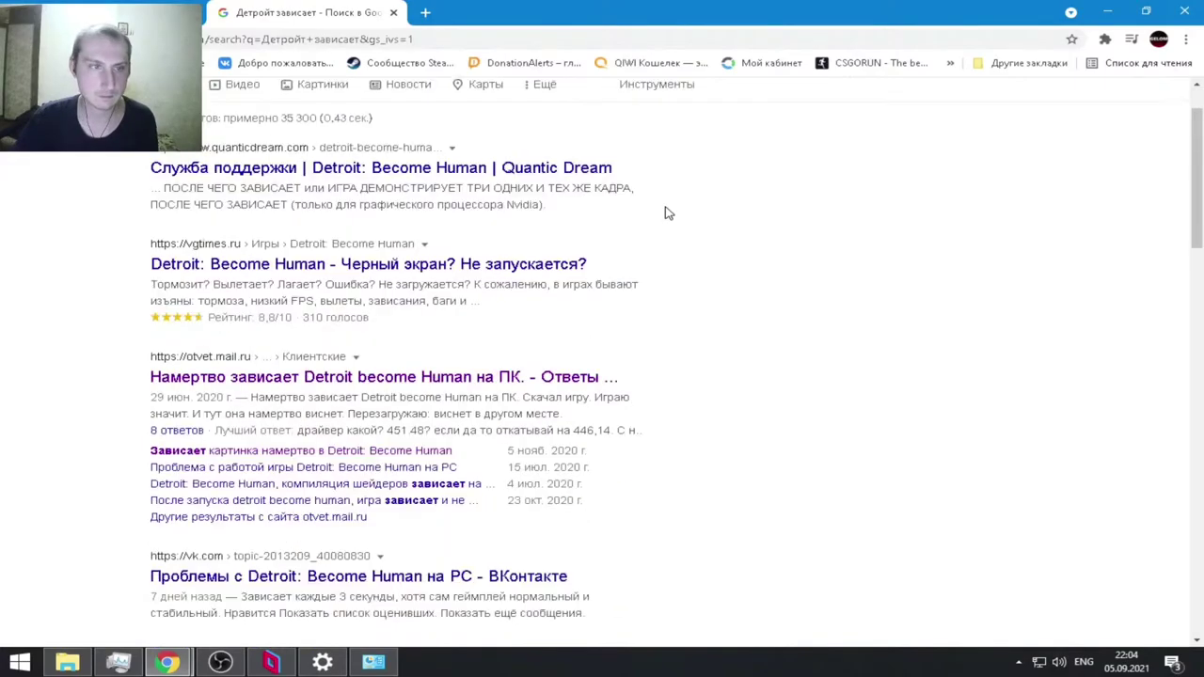
Look over the Detroit freezing search results and check the computer list in Parsec.
scroll(665, 212, "up", 2)
scroll(665, 213, "down", 3)
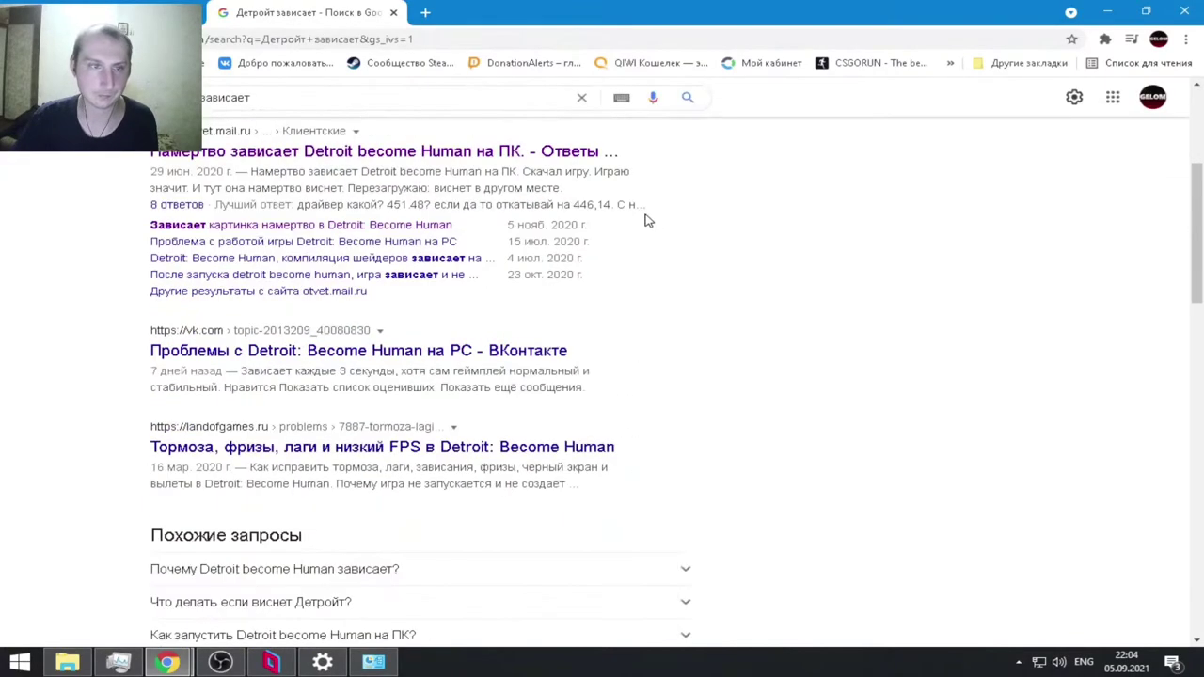
left_click(274, 662)
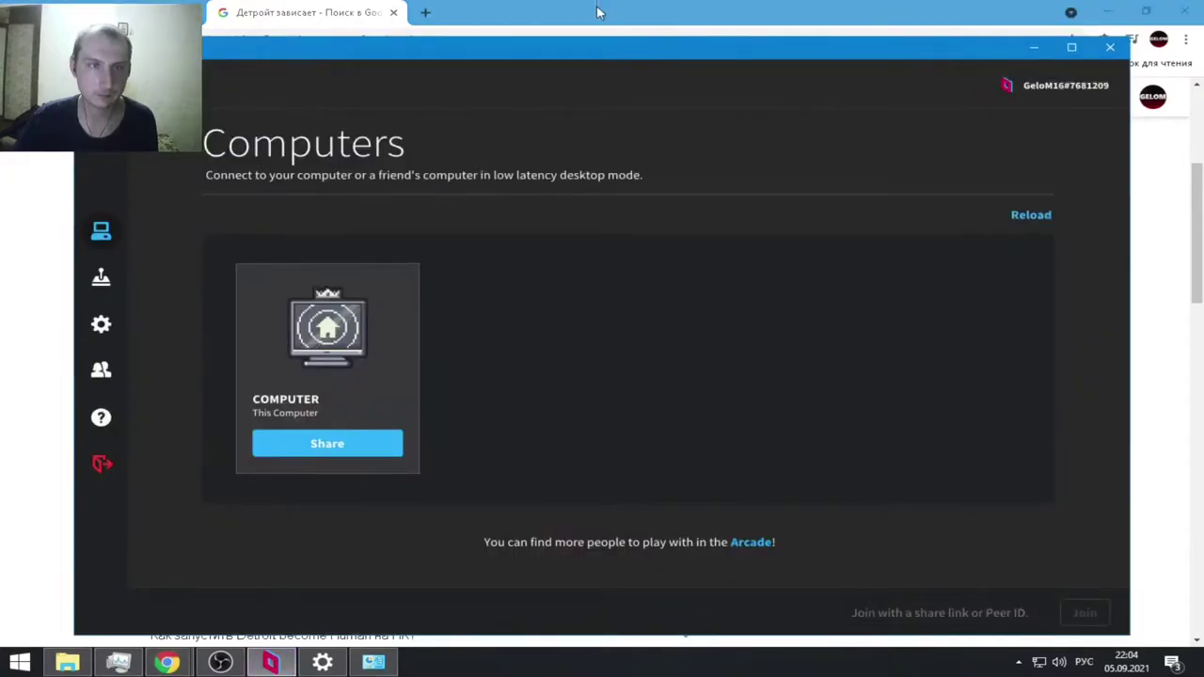
Open cloud management on the cloud gaming site, enter the Parsec e-mail and password, and start the cloud machine.
left_click(237, 12)
key("alt+Left")
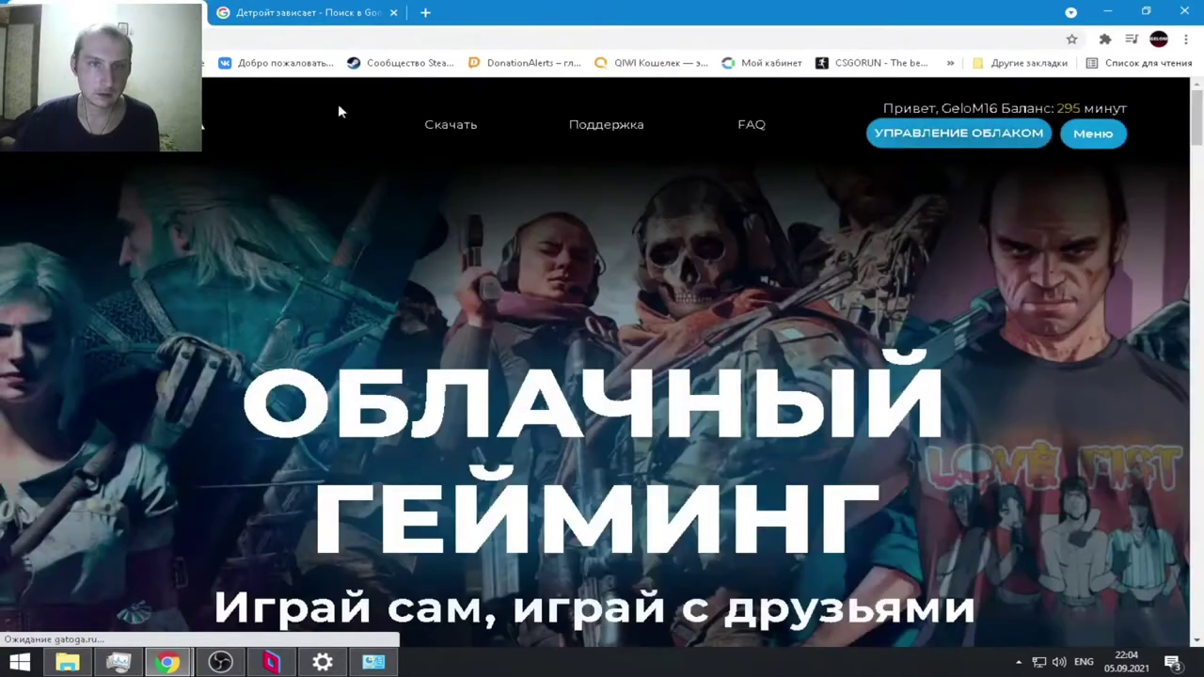
left_click(969, 136)
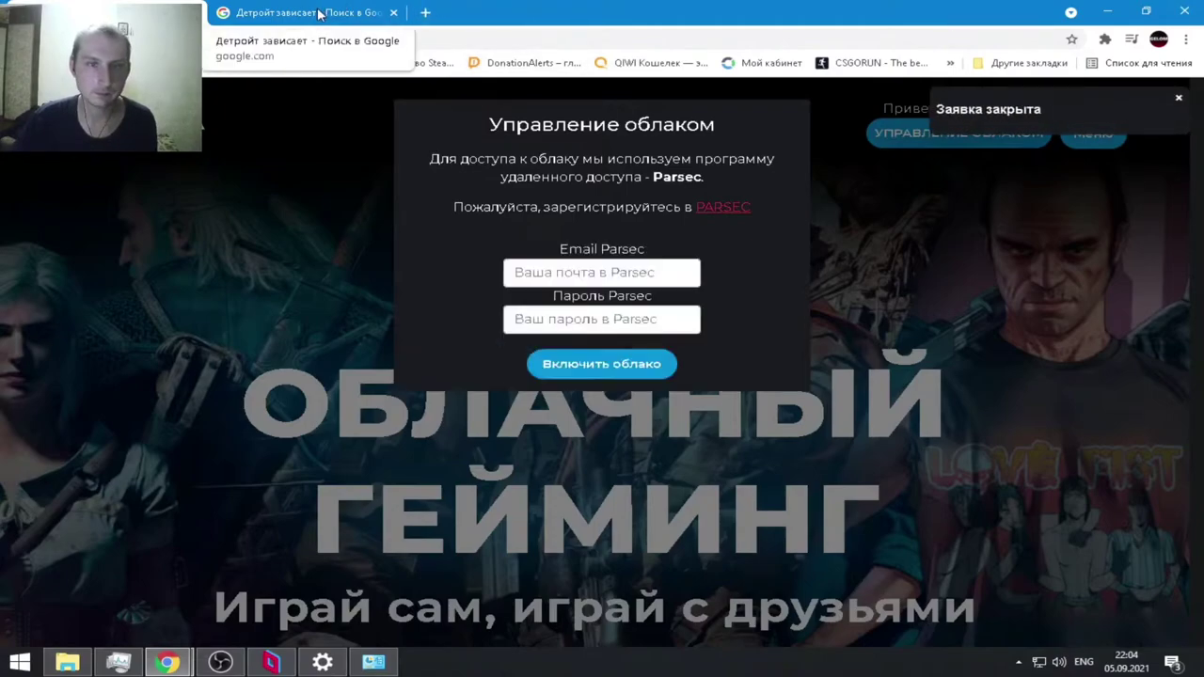
left_click(584, 272)
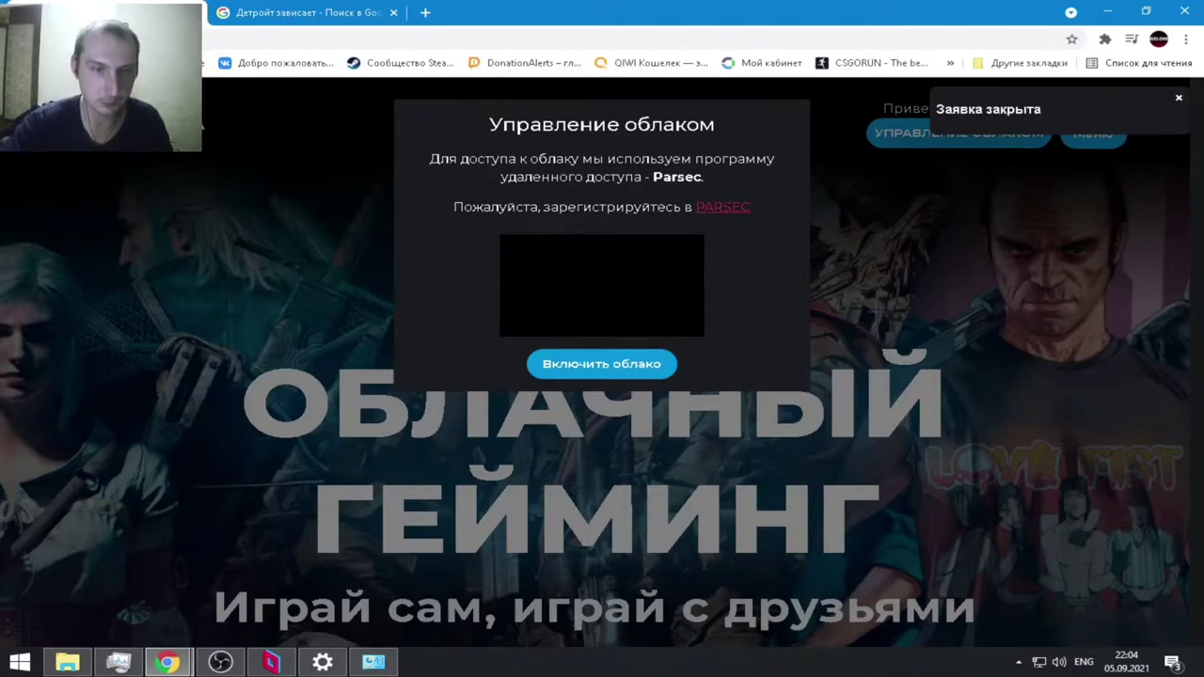
left_click(609, 341)
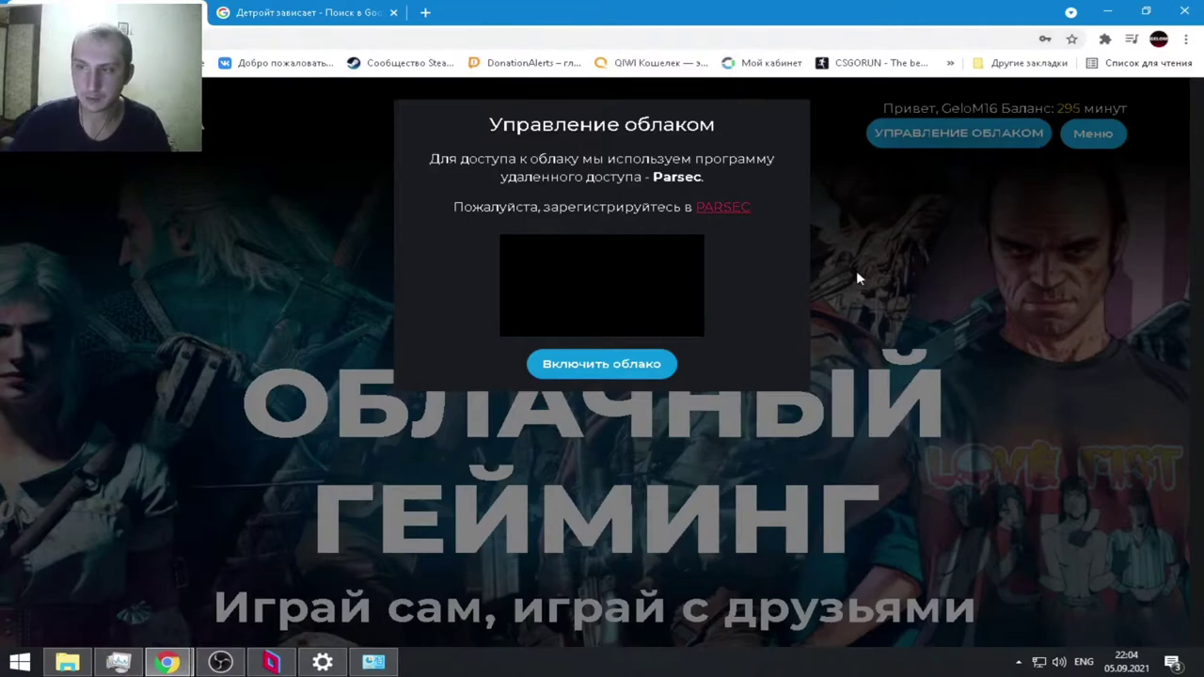
left_click(571, 371)
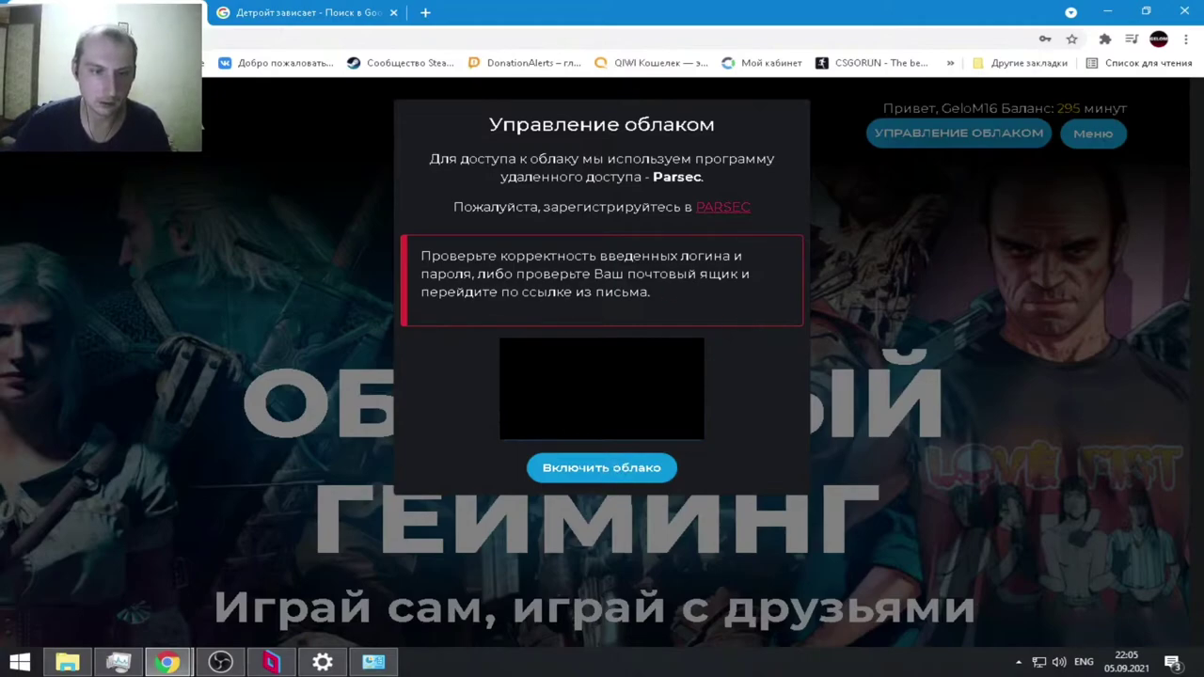
left_click(643, 470)
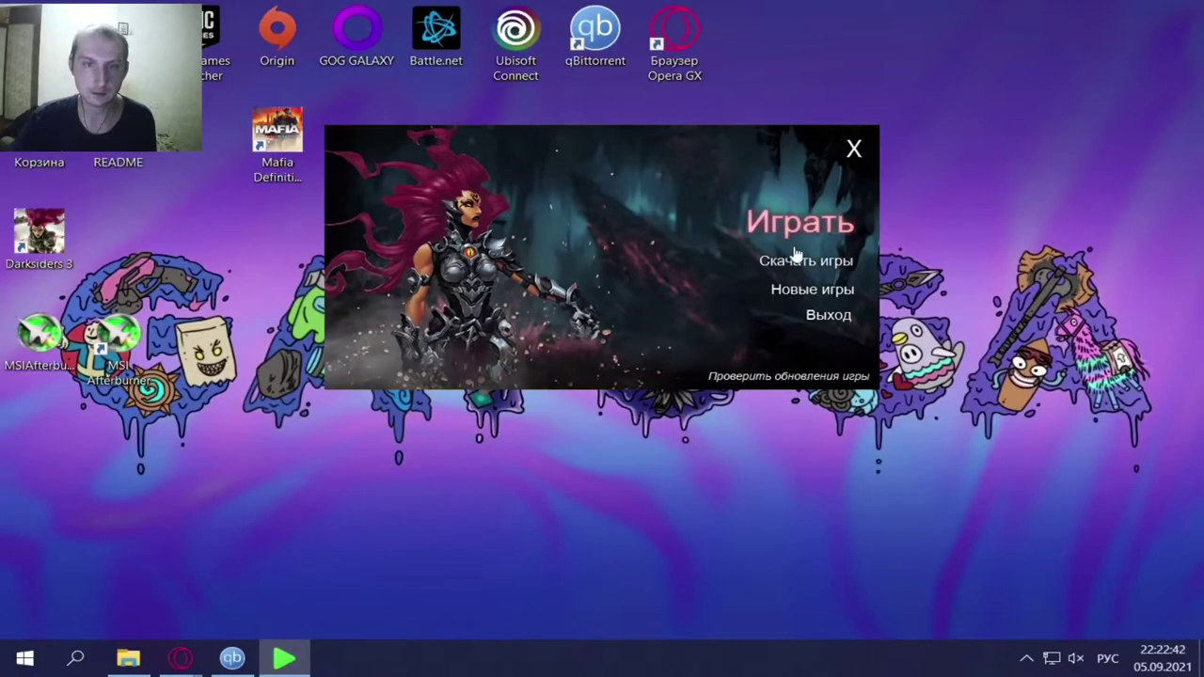
Launch Darksiders 3 from its game launcher, continue past the title screen, and open the game's settings.
left_click(806, 222)
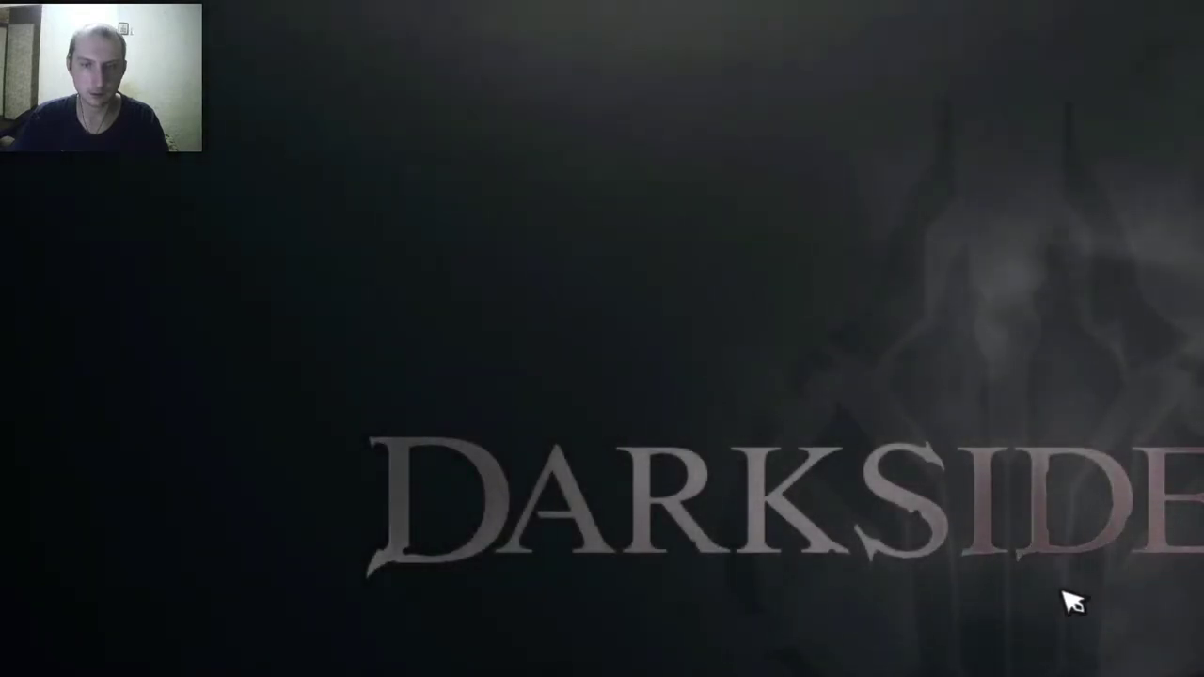
left_click(1082, 598)
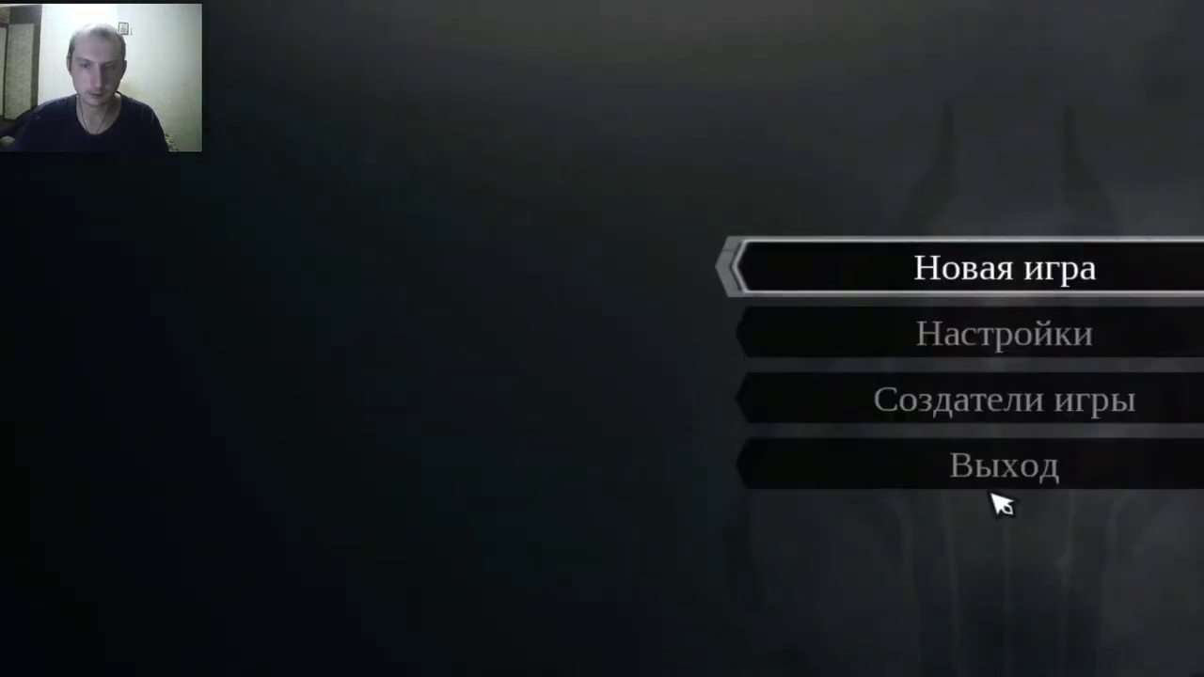
left_click(1005, 338)
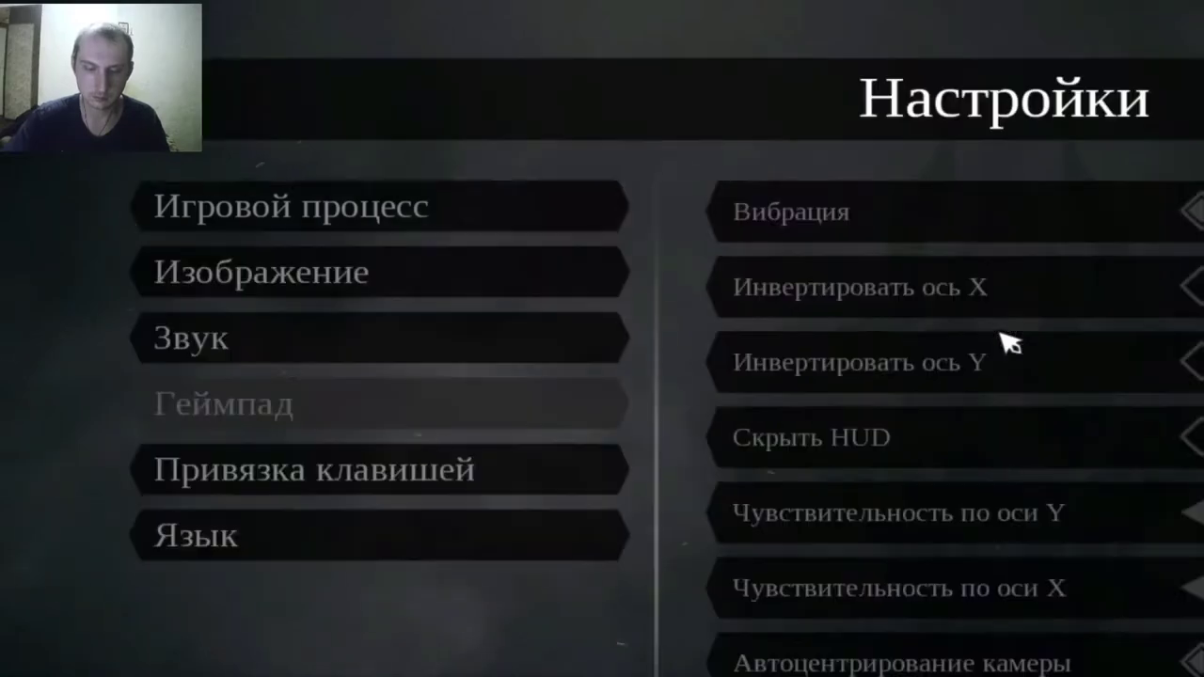
Look through the Изображение and Звук settings in Darksiders 3 and return to the main menu.
key("Down")
key("Down")
key("Up")
key("Right")
key("Down")
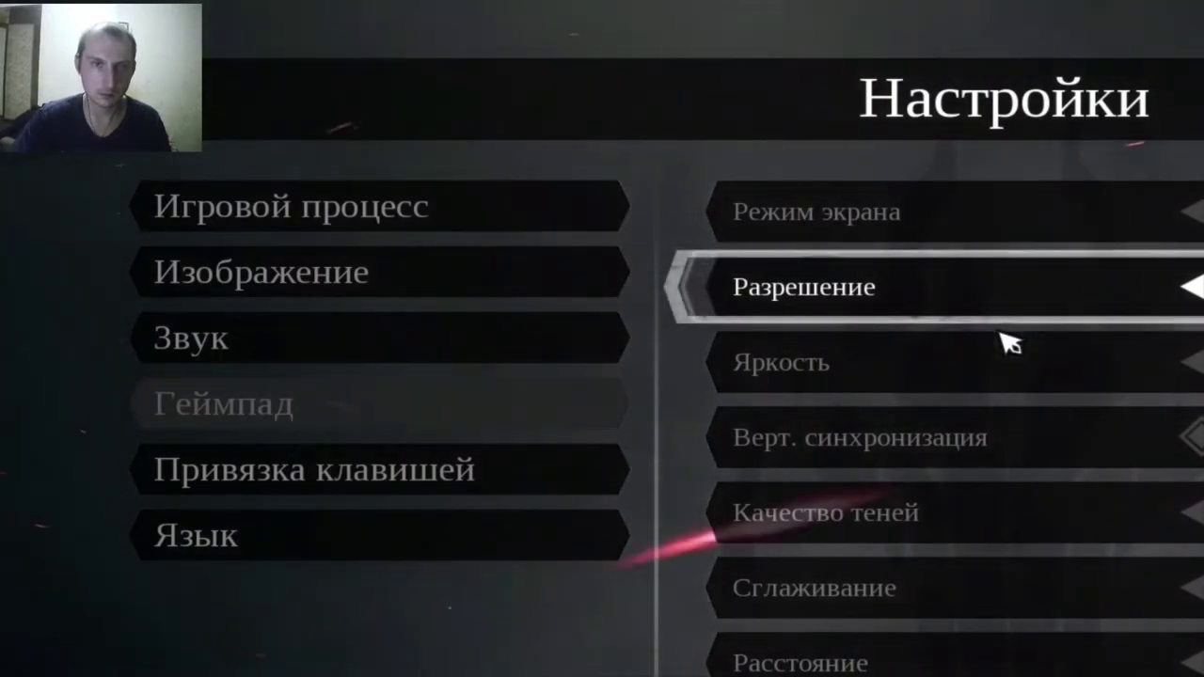
scroll(1035, 513, "down", 2)
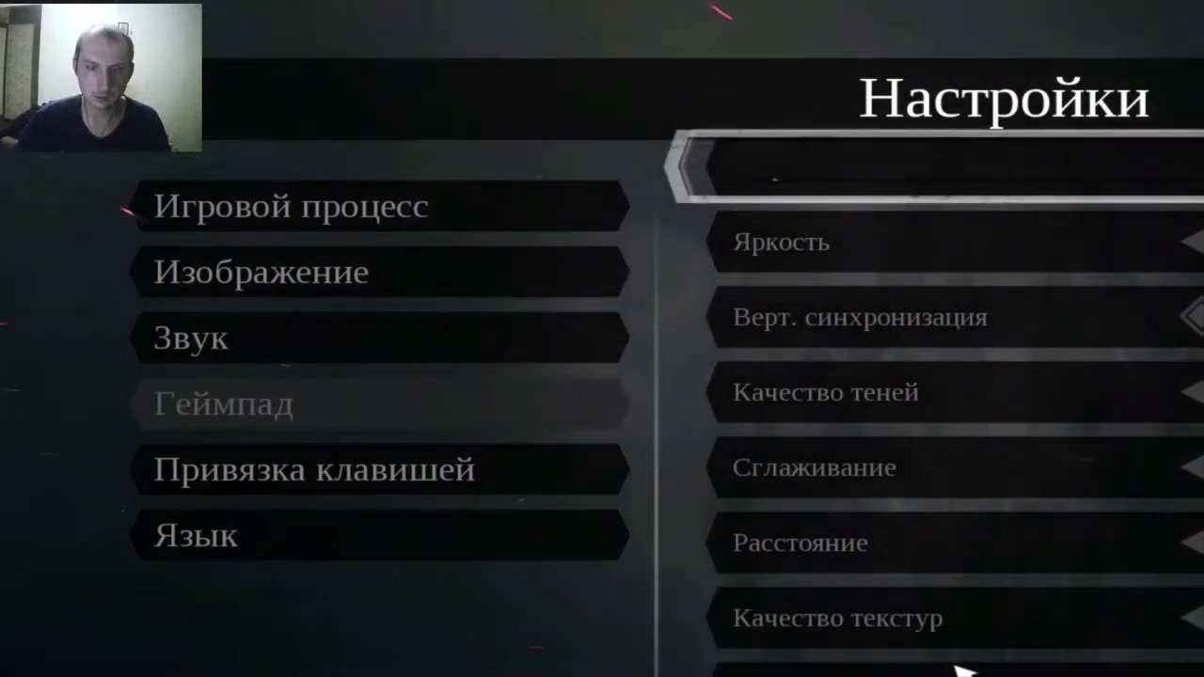
left_click(229, 341)
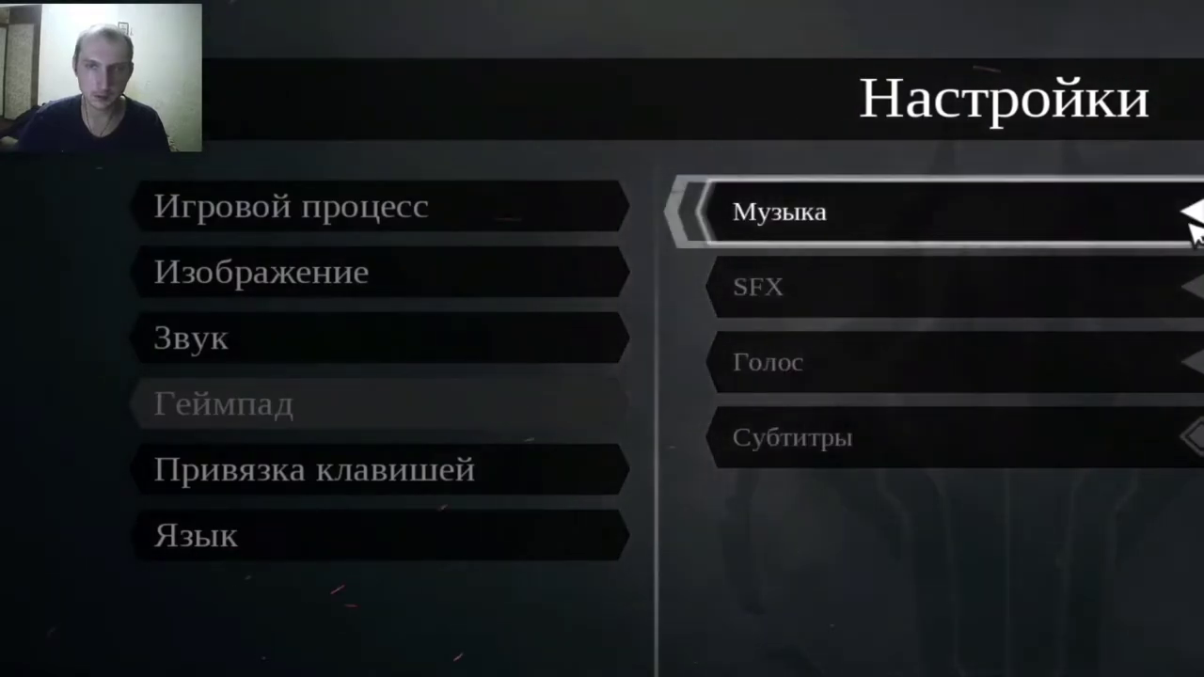
key("Escape")
key("Escape")
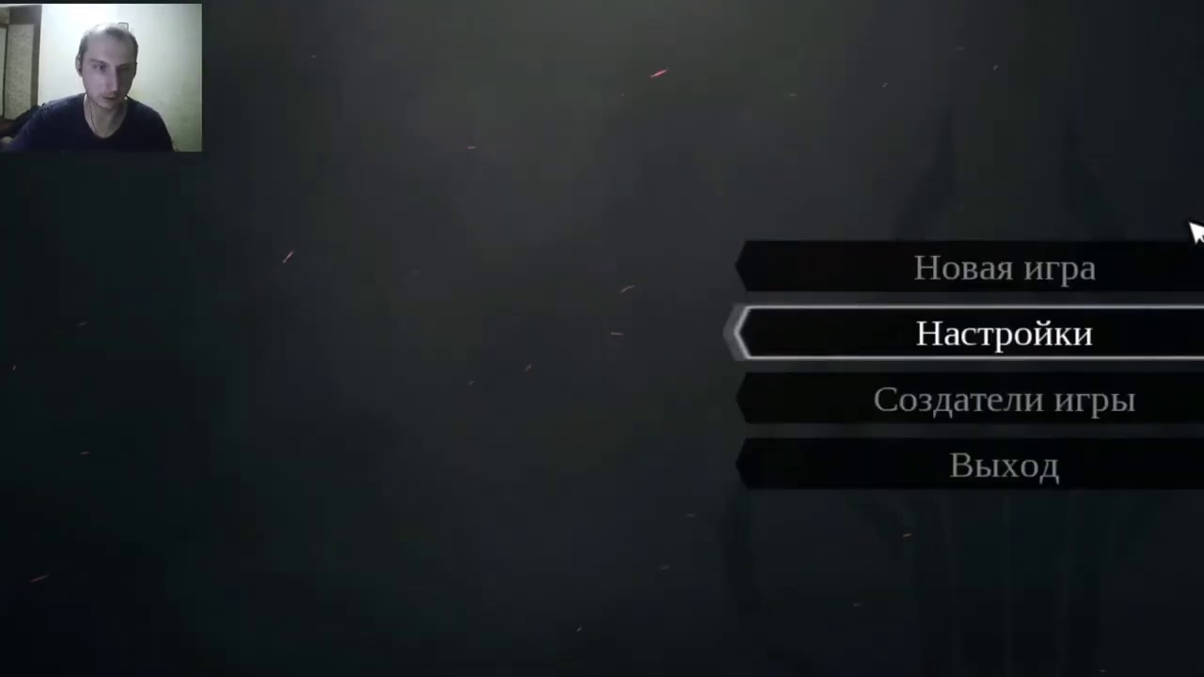
key("Return")
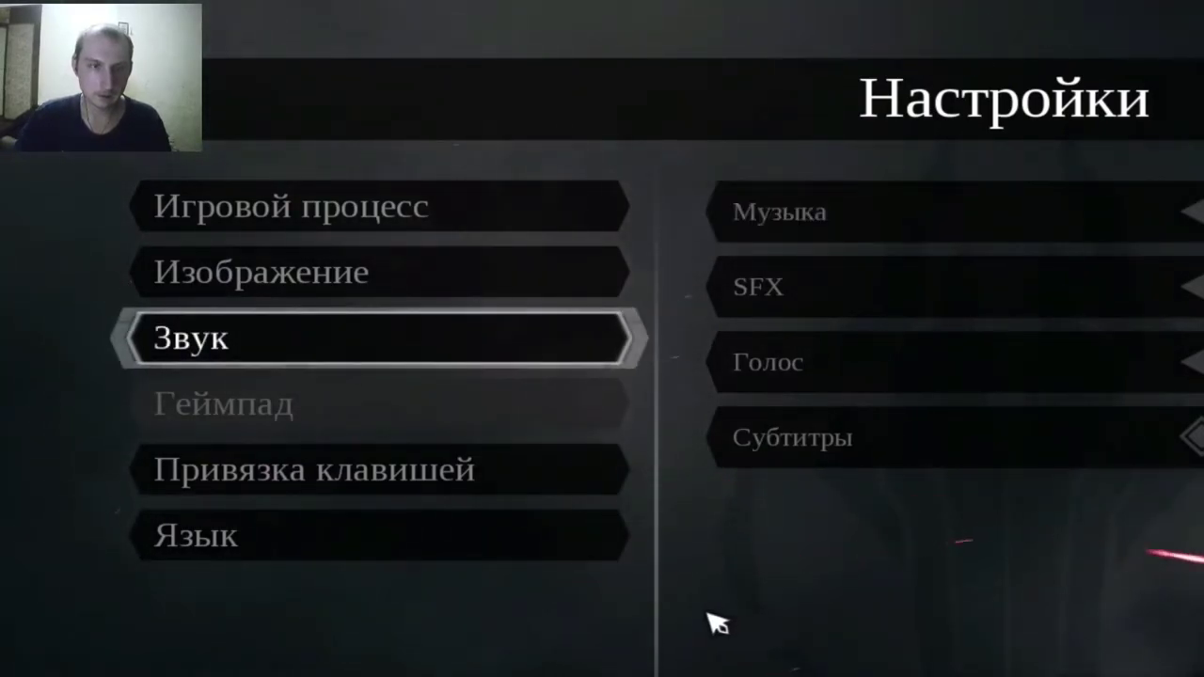
key("Escape")
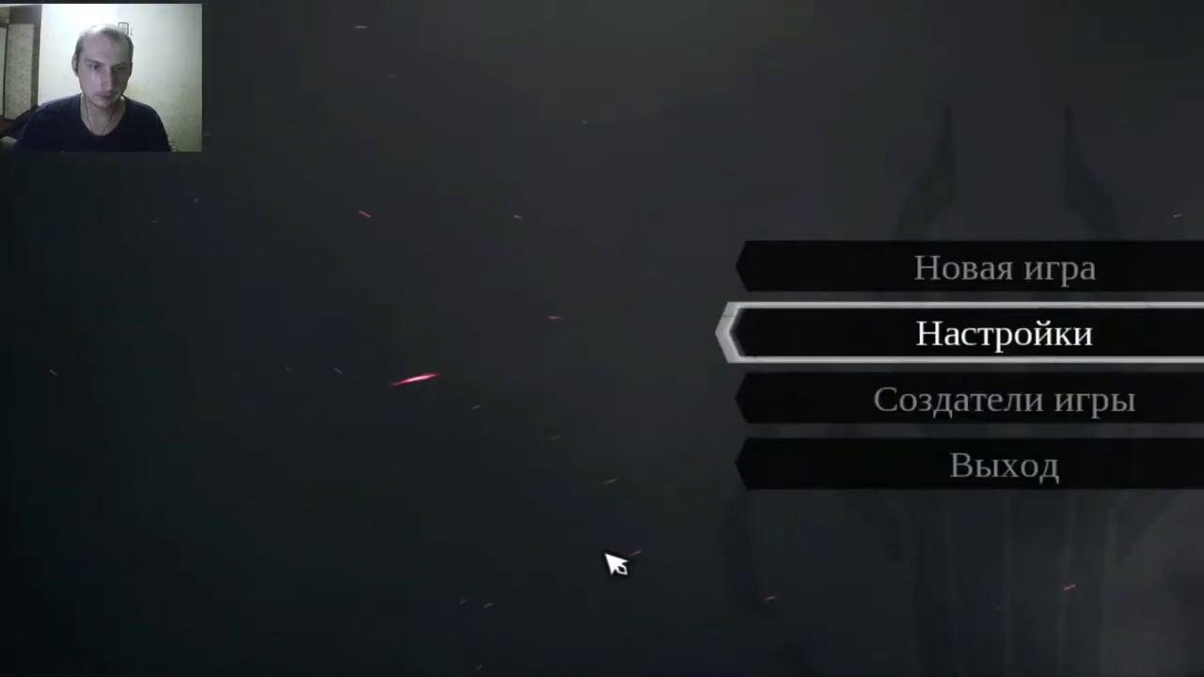
Quit Darksiders 3 and open the file location of its desktop shortcut.
left_click(1000, 475)
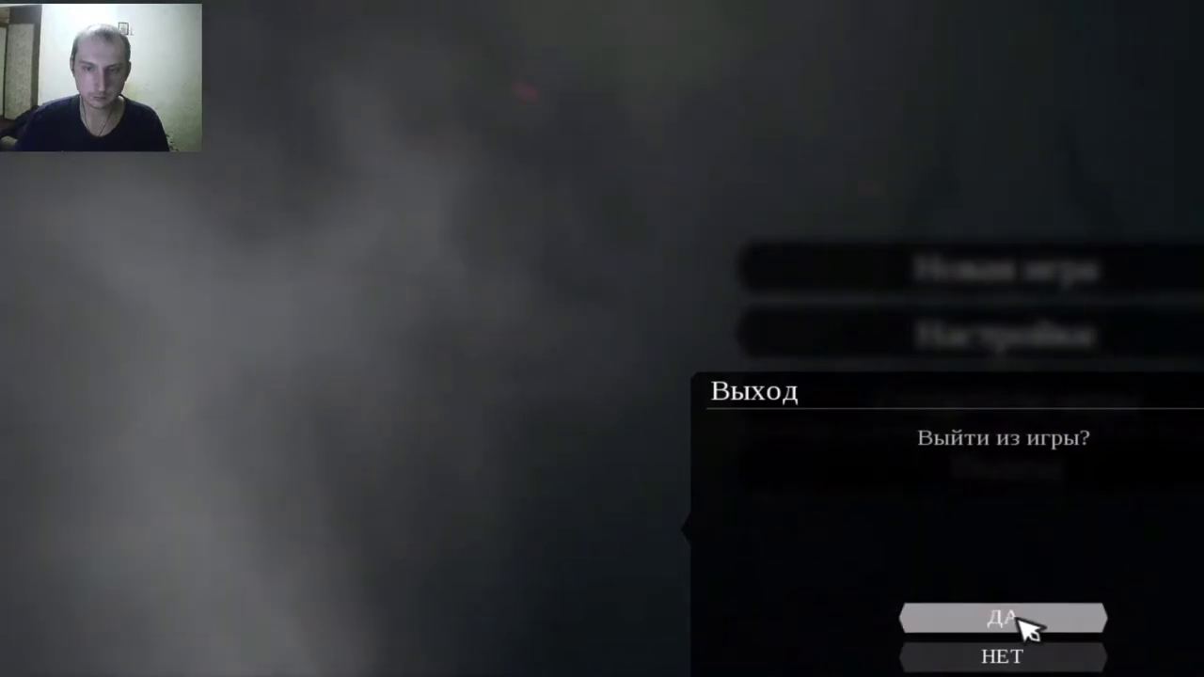
left_click(1022, 620)
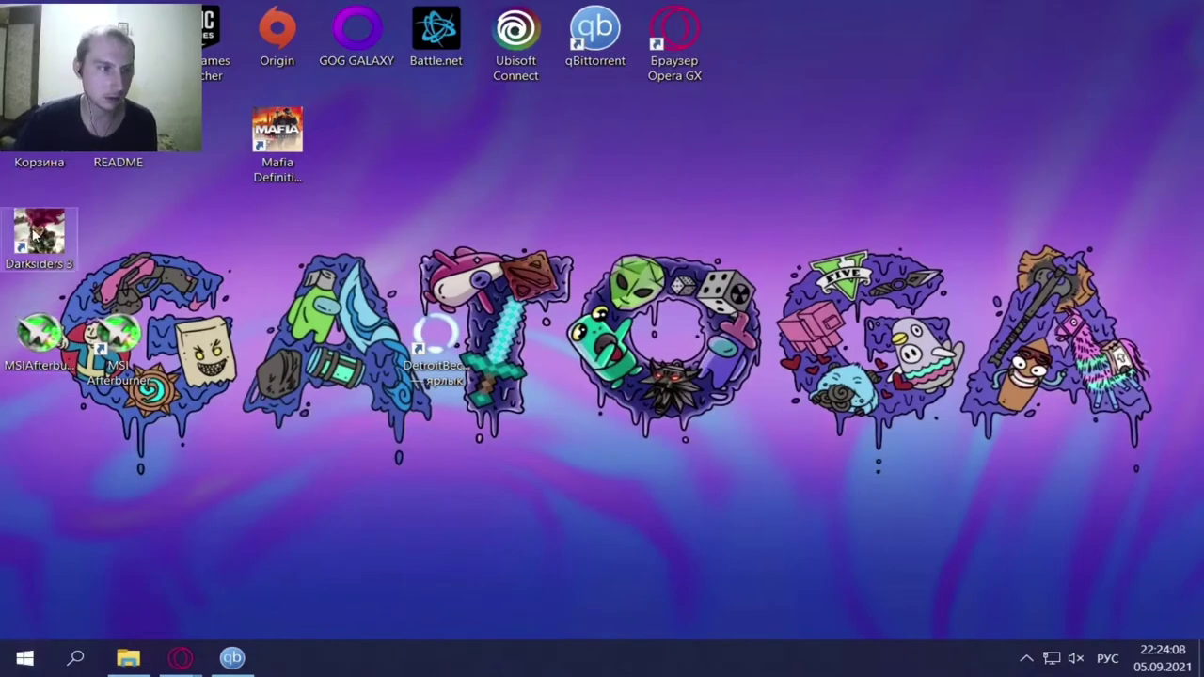
right_click(34, 222)
left_click(141, 256)
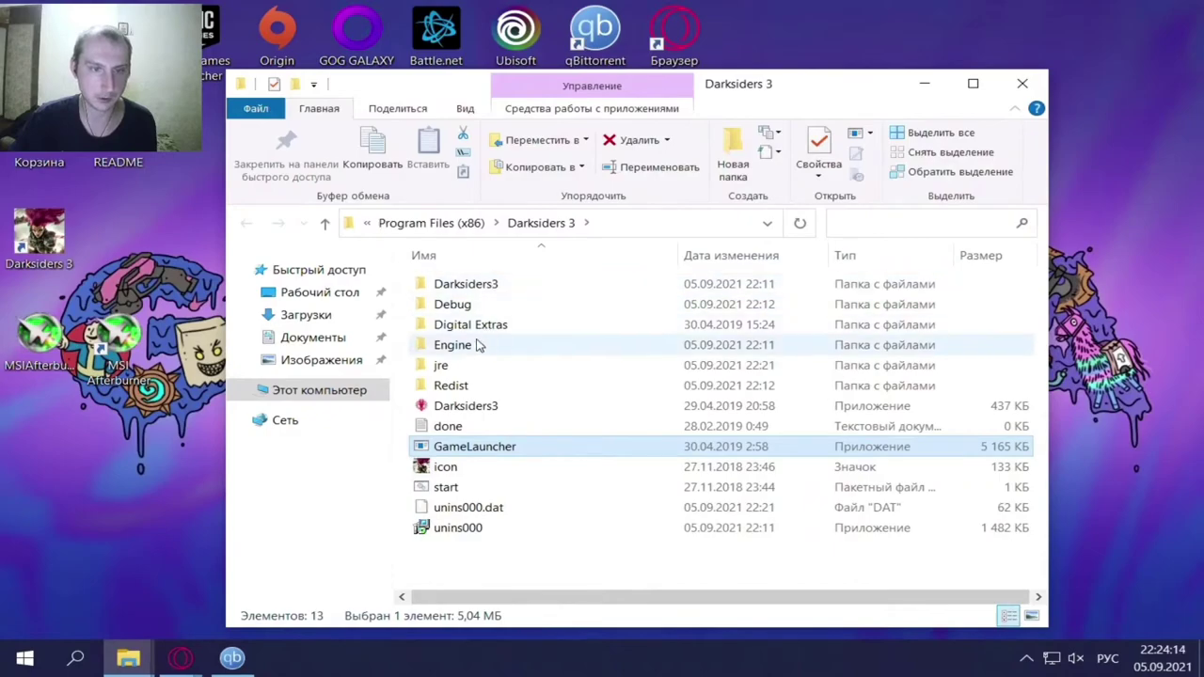
Look in the user profile folder on drive C for the game's files and close both folder windows.
left_click(25, 657)
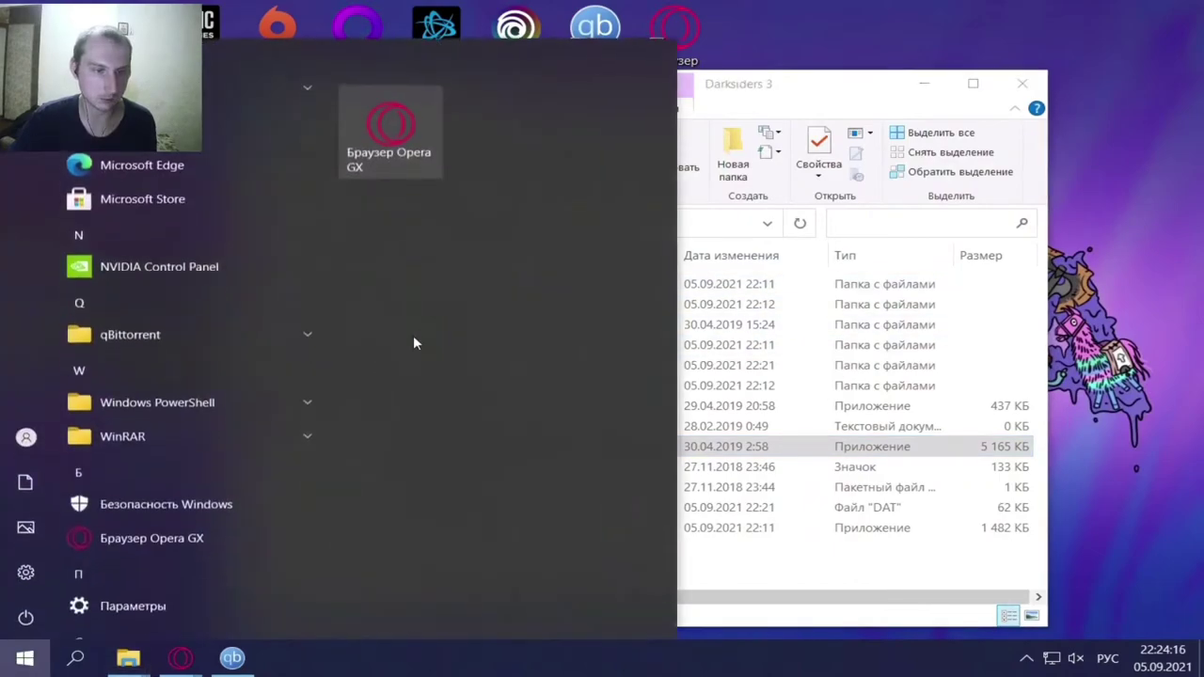
key("Escape")
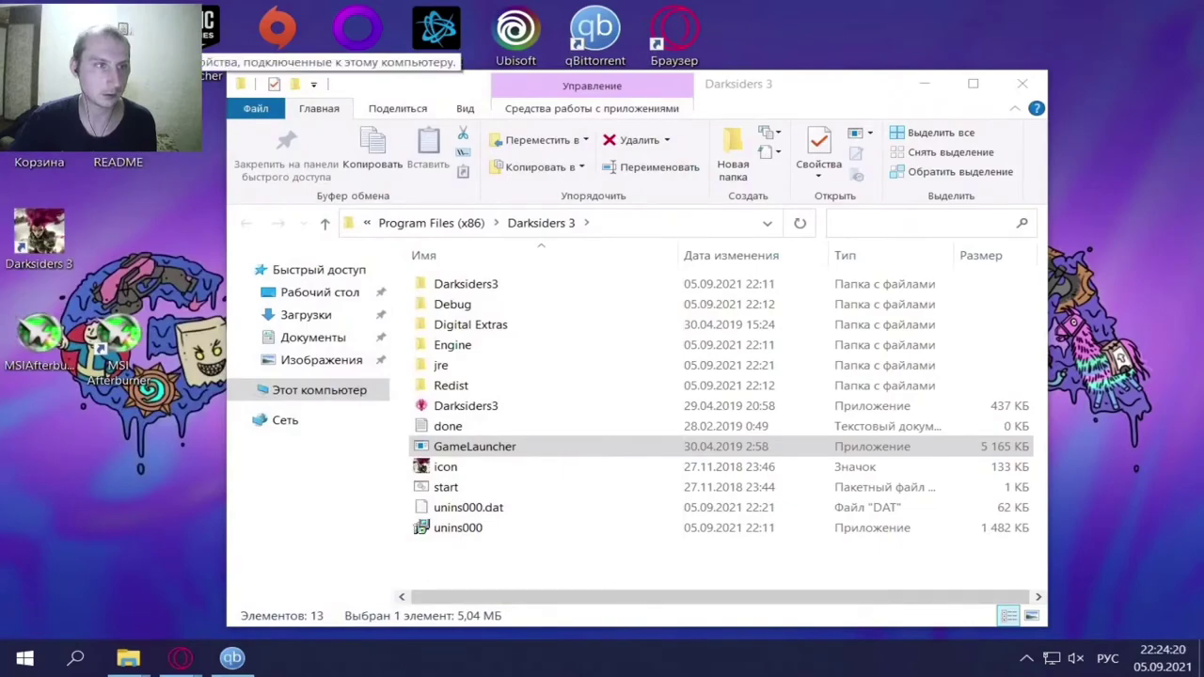
double_click(38, 33)
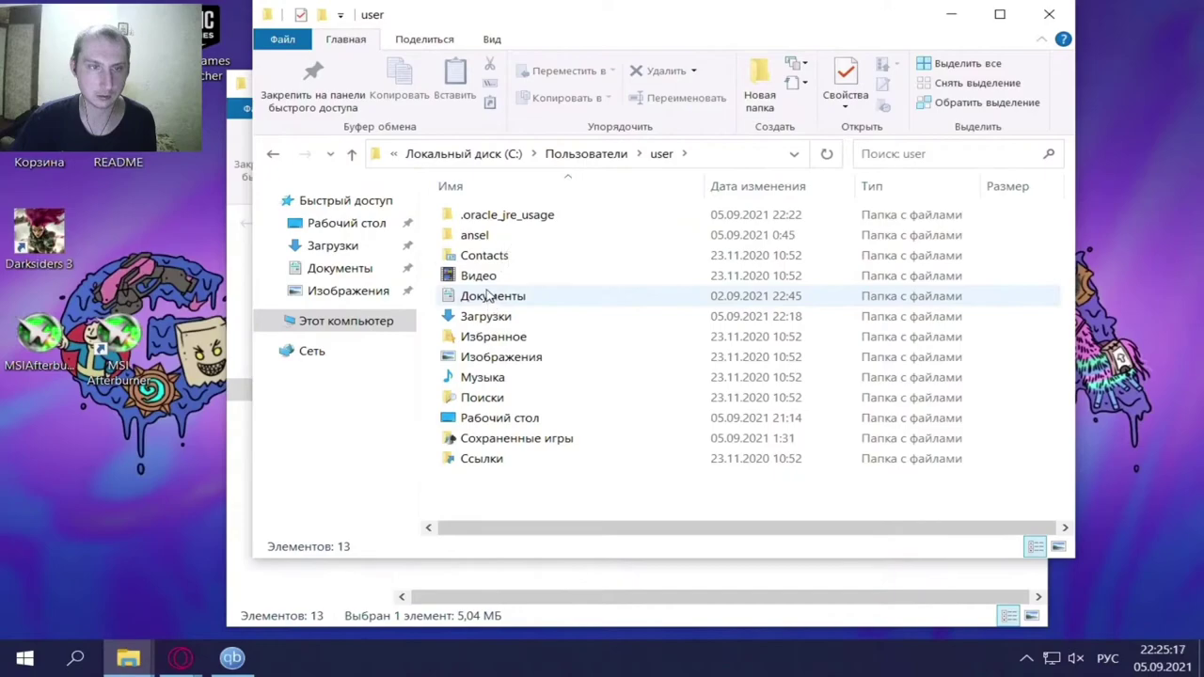
left_click(1049, 14)
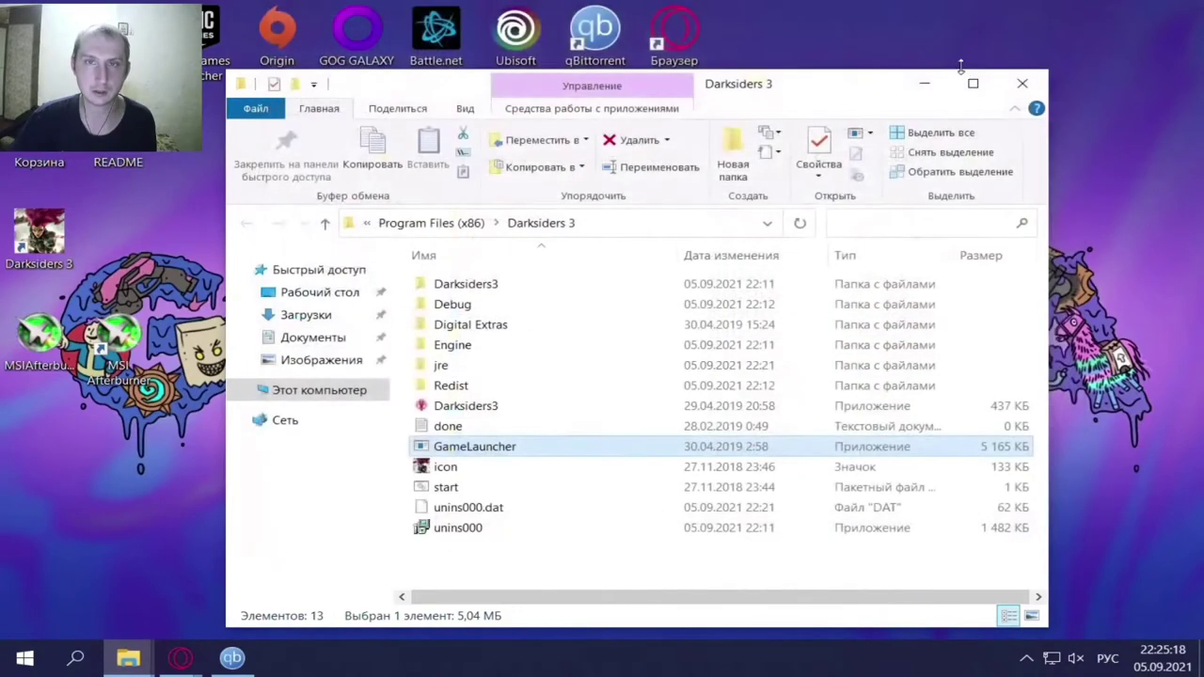
left_click(1022, 84)
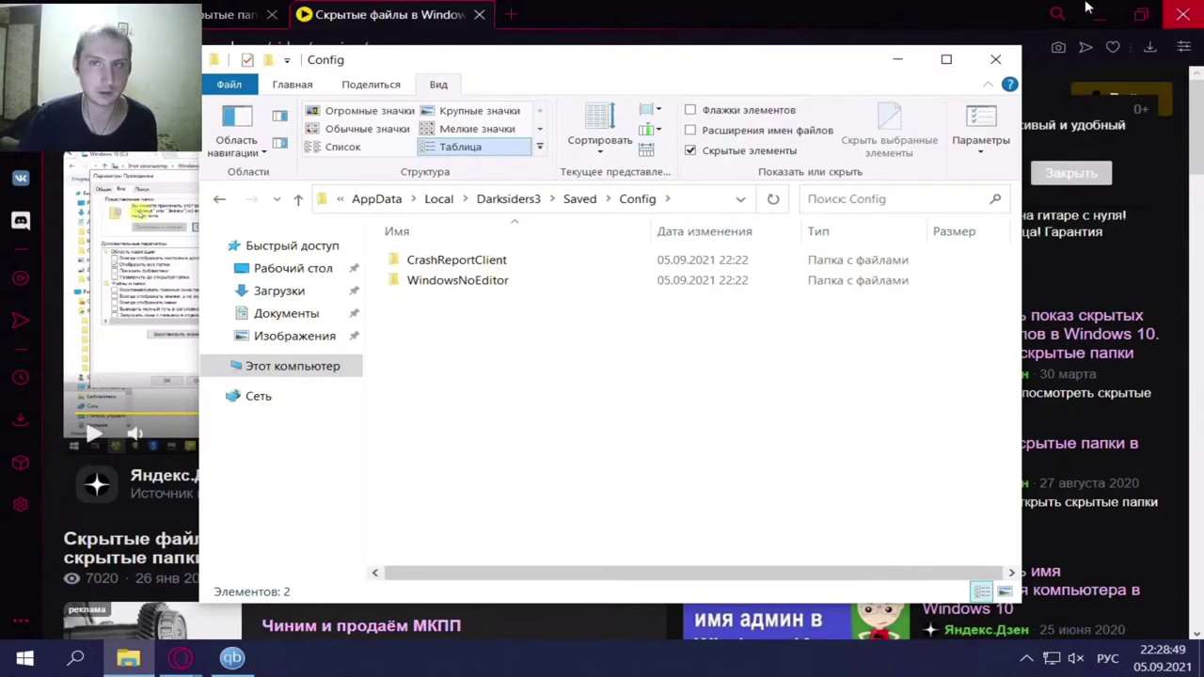
Close the browser and examine the GameUserSettings file in the Darksiders 3 WindowsNoEditor configuration folder.
left_click(1182, 14)
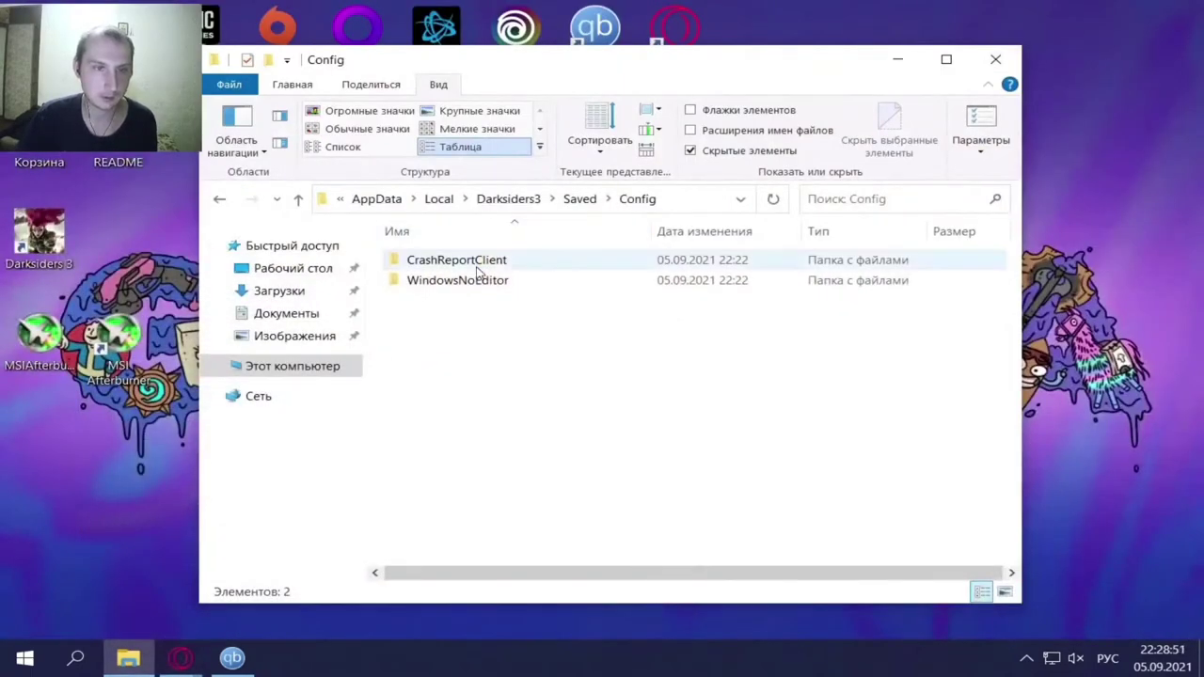
double_click(485, 280)
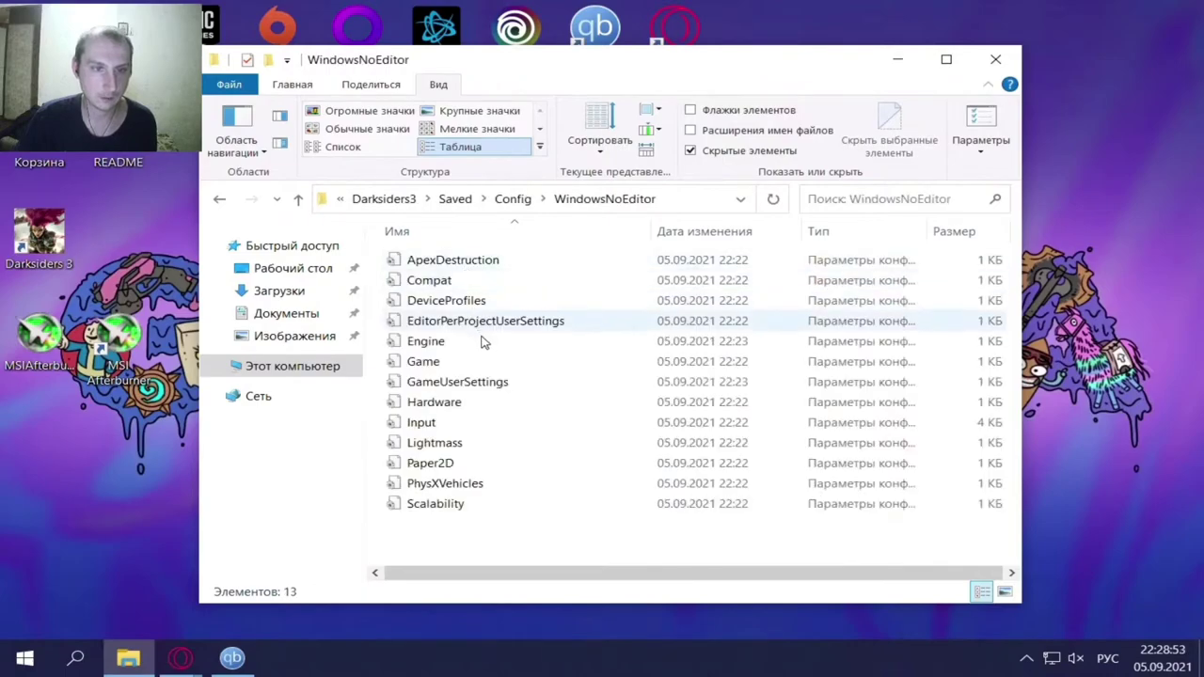
double_click(442, 382)
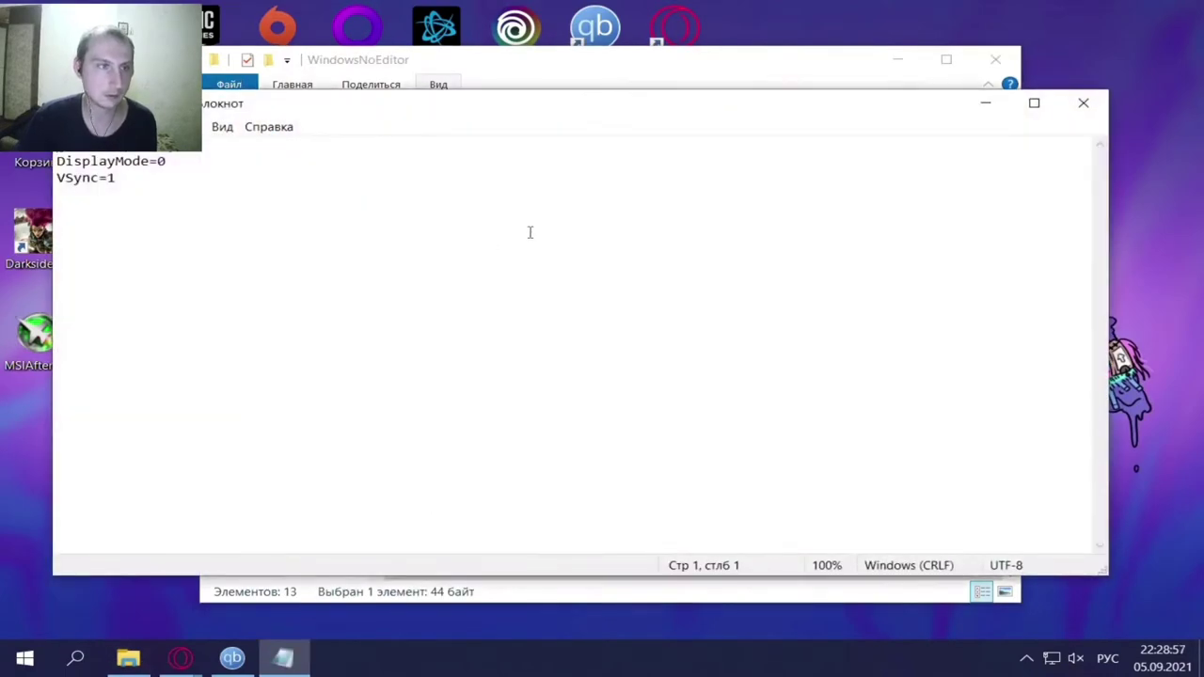
left_click(1083, 102)
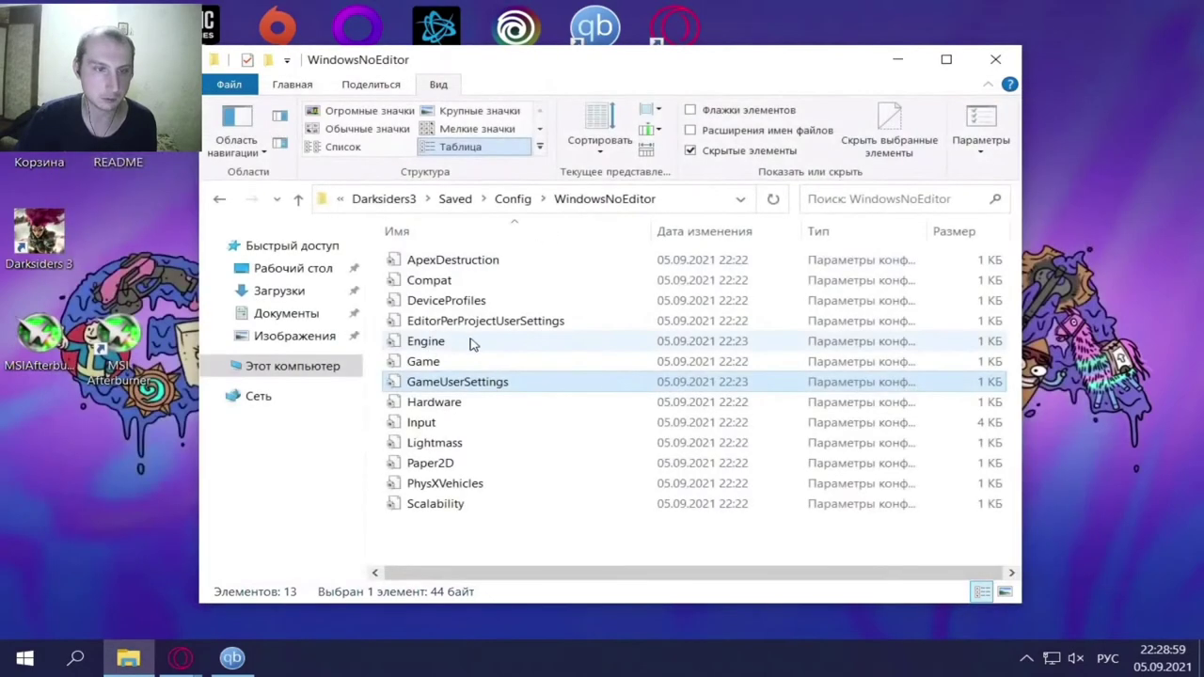
Check the contents of the Game, Engine, EditorPerProjectUserSettings, DeviceProfiles, Compat and ApexDestruction configuration files, closing each one.
double_click(439, 362)
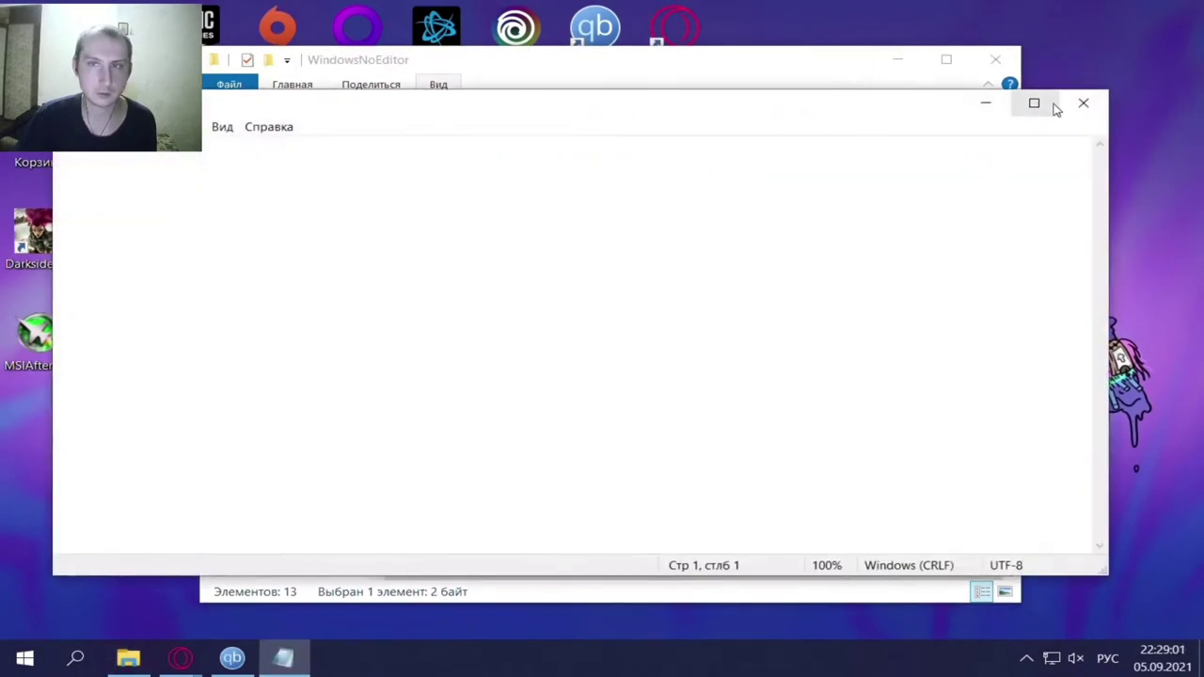
left_click(1082, 103)
double_click(428, 343)
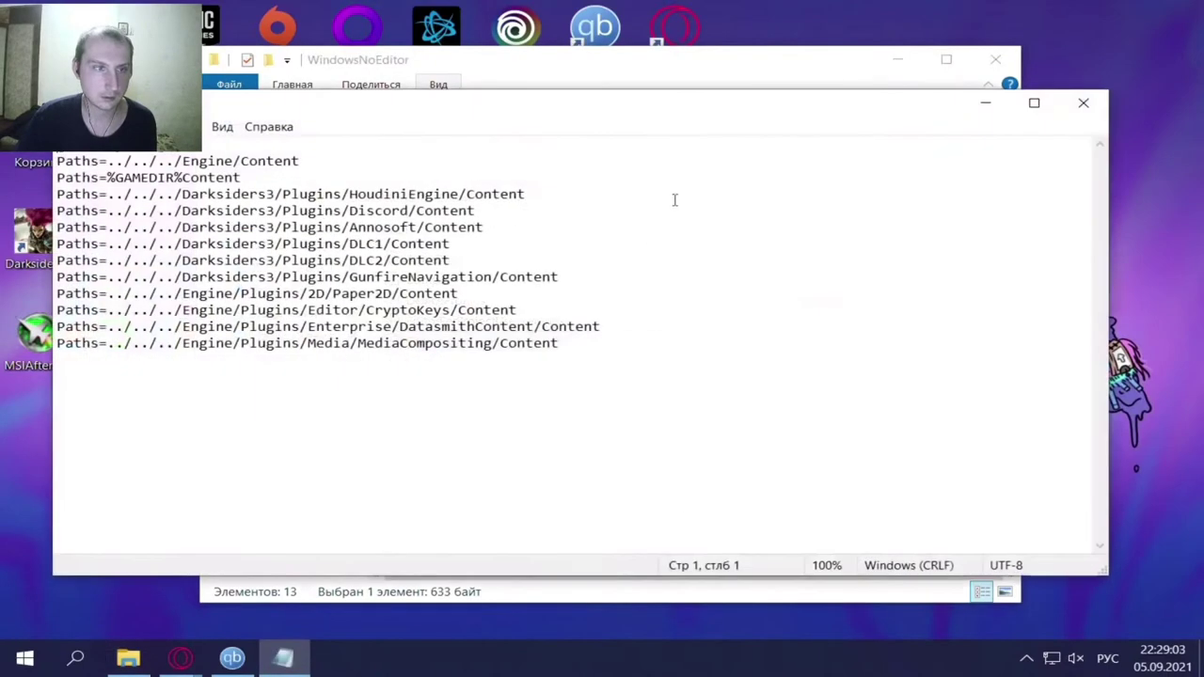
left_click(1084, 103)
double_click(518, 317)
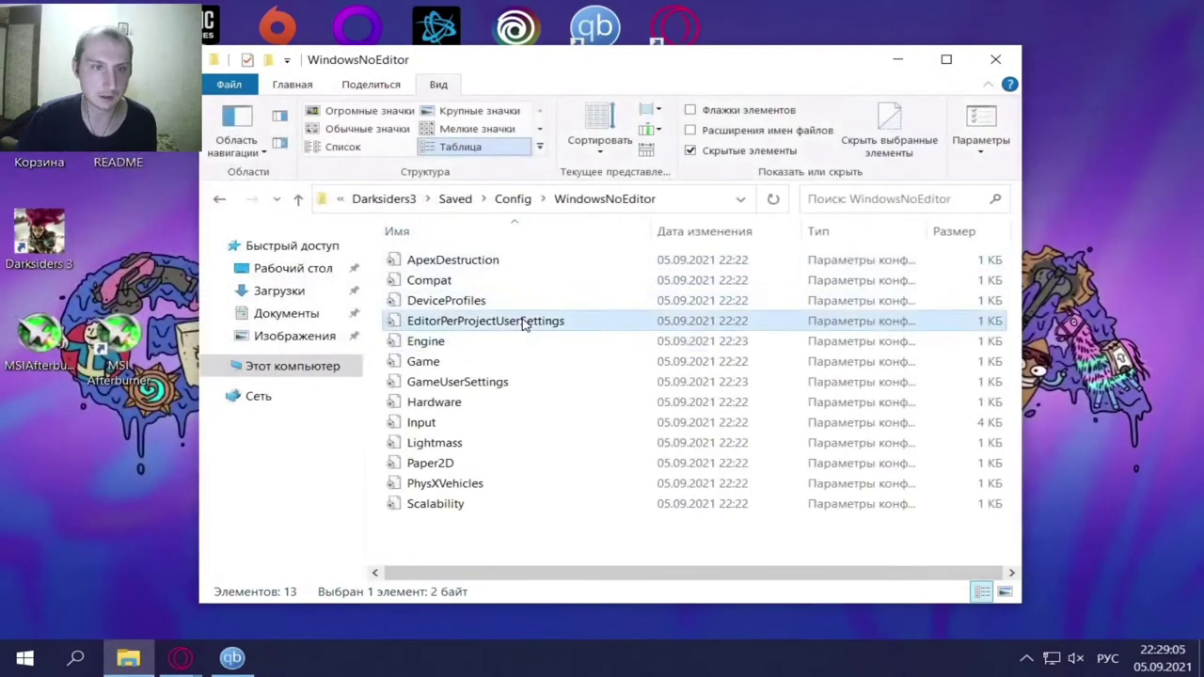
left_click(1083, 102)
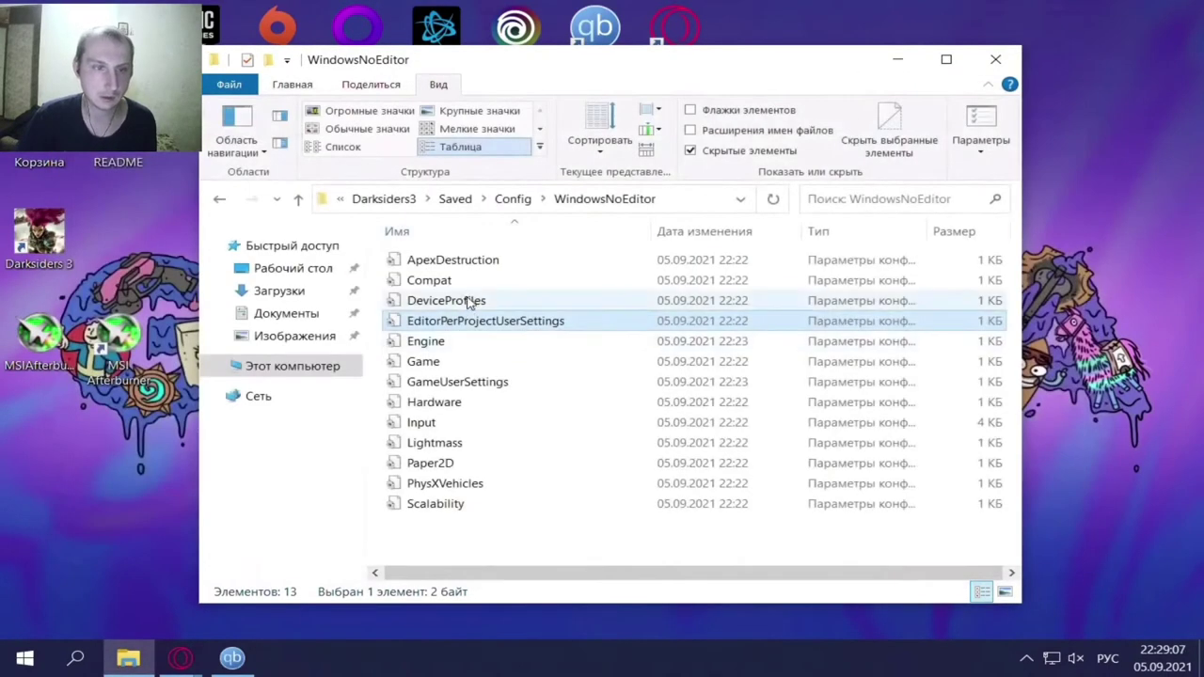
double_click(459, 301)
left_click(1083, 103)
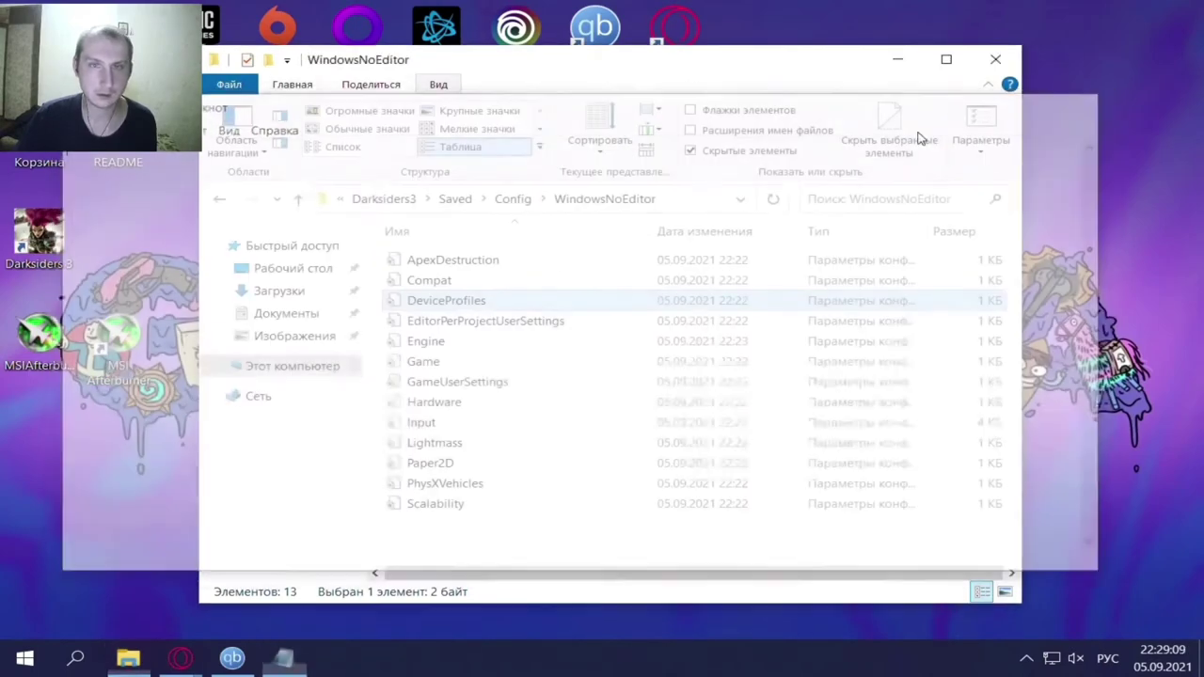
double_click(403, 280)
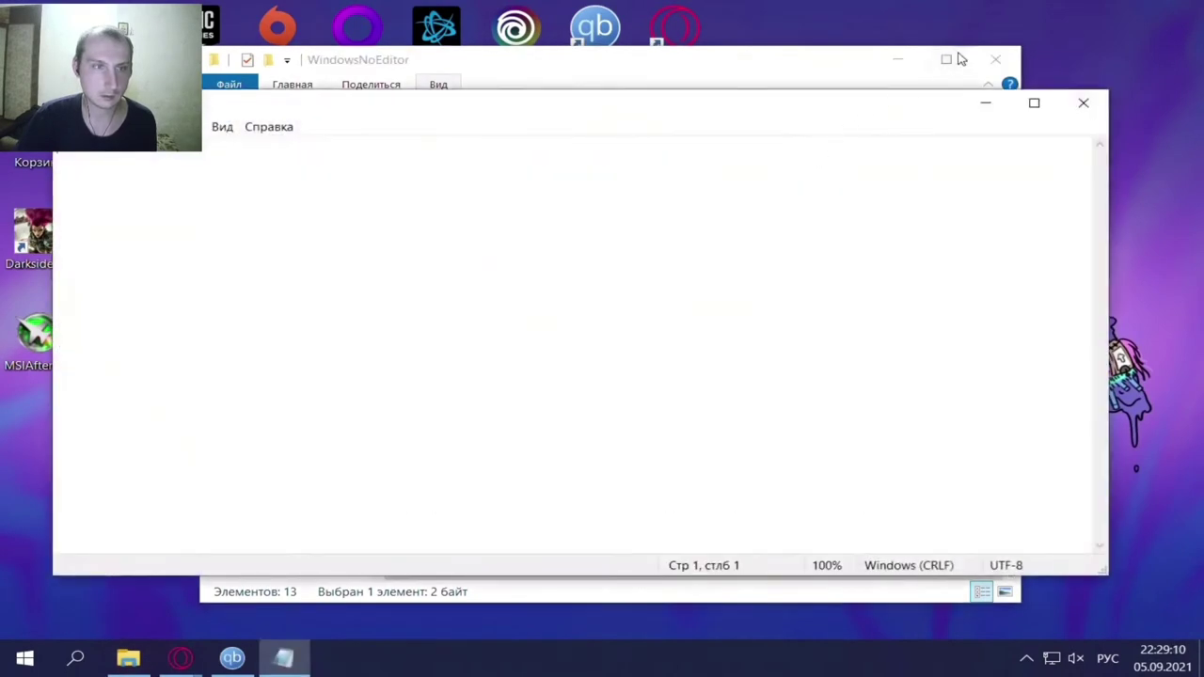
left_click(1083, 102)
double_click(423, 258)
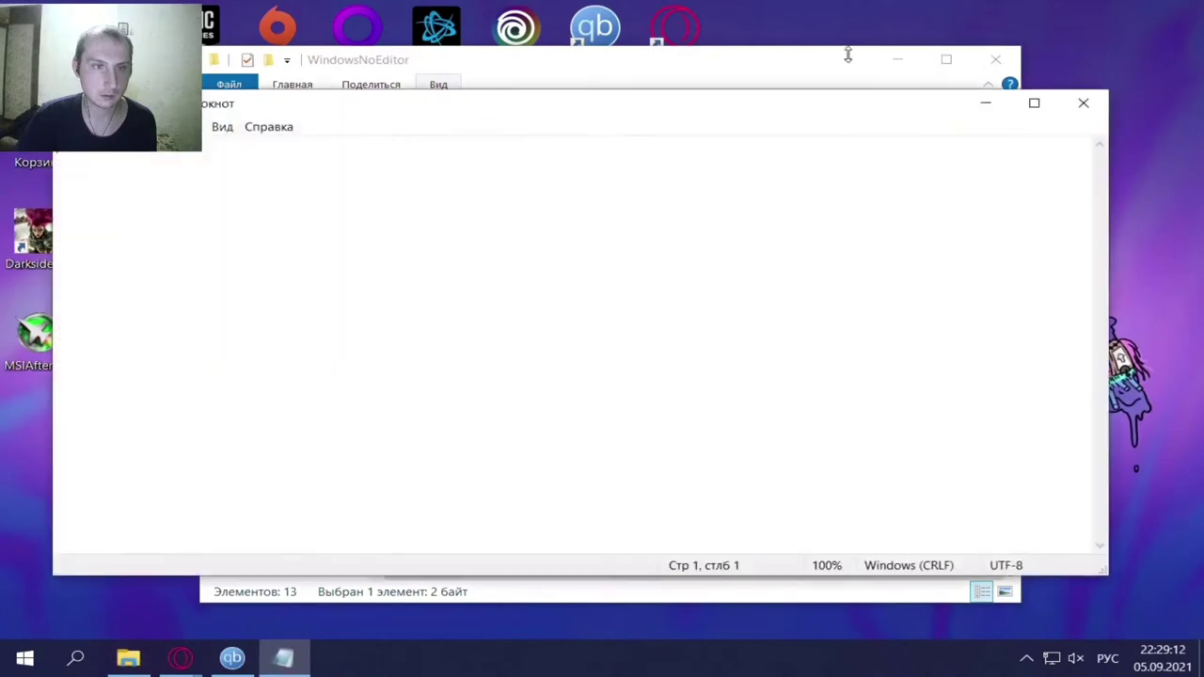
left_click(1082, 102)
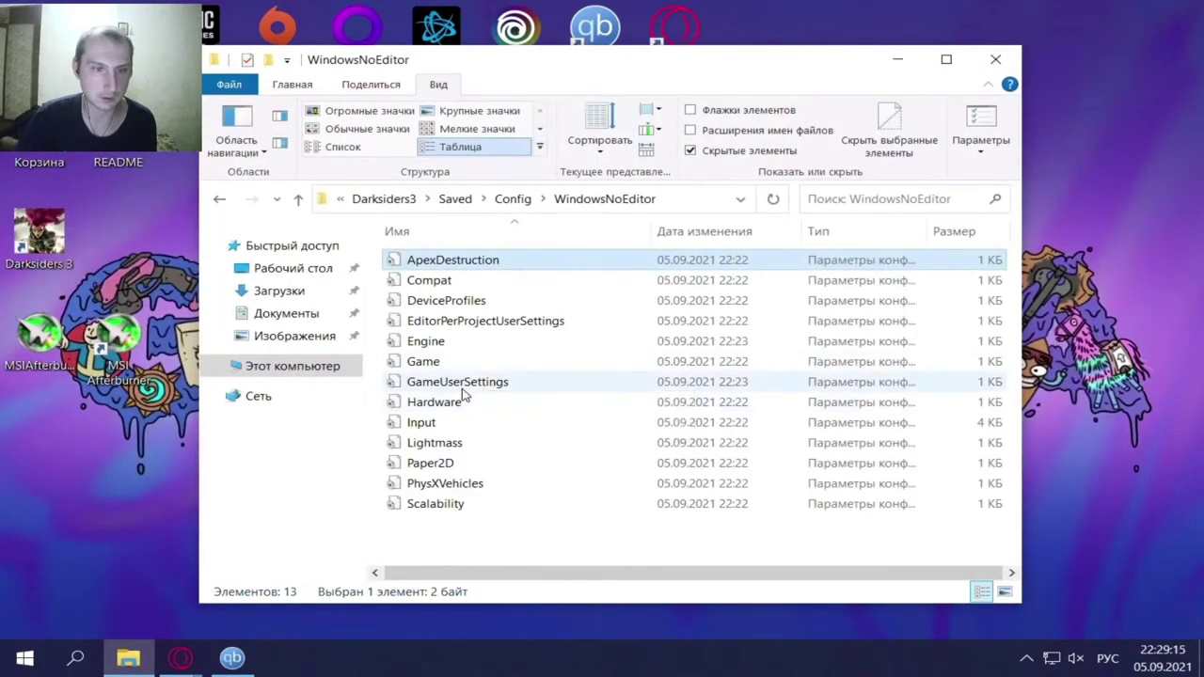
Set VSync to 0 in the GameUserSettings configuration file and save the change on closing.
double_click(460, 382)
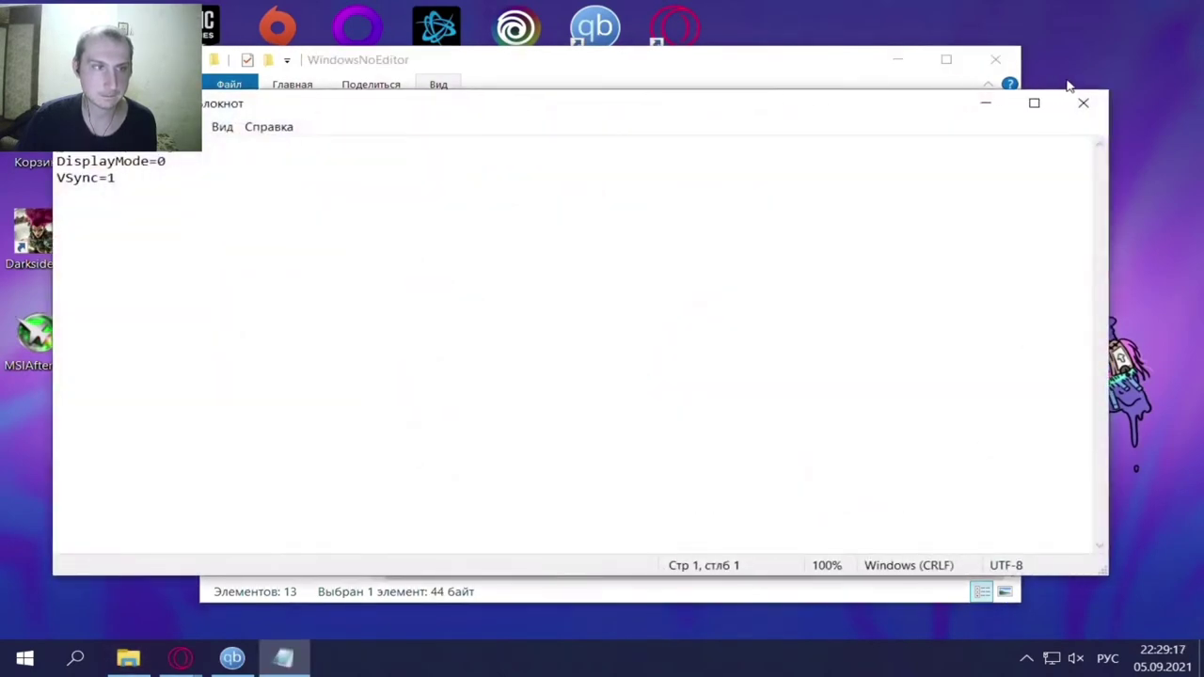
left_click(148, 182)
key("BackSpace")
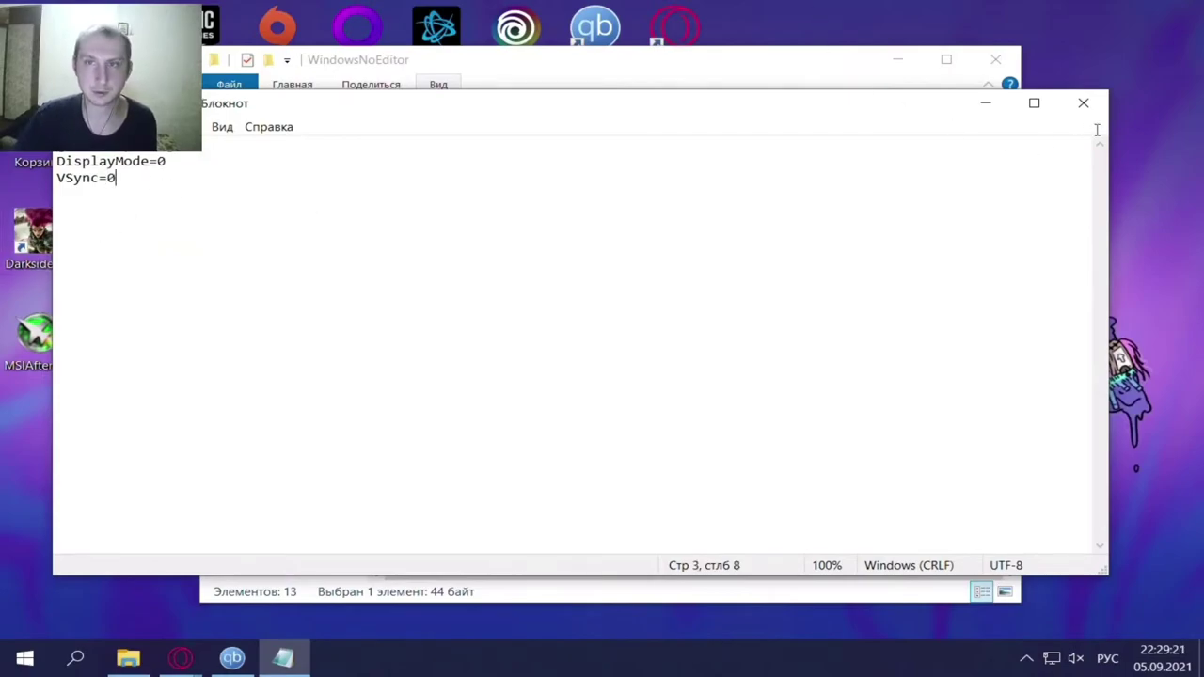
left_click(1083, 102)
left_click(524, 344)
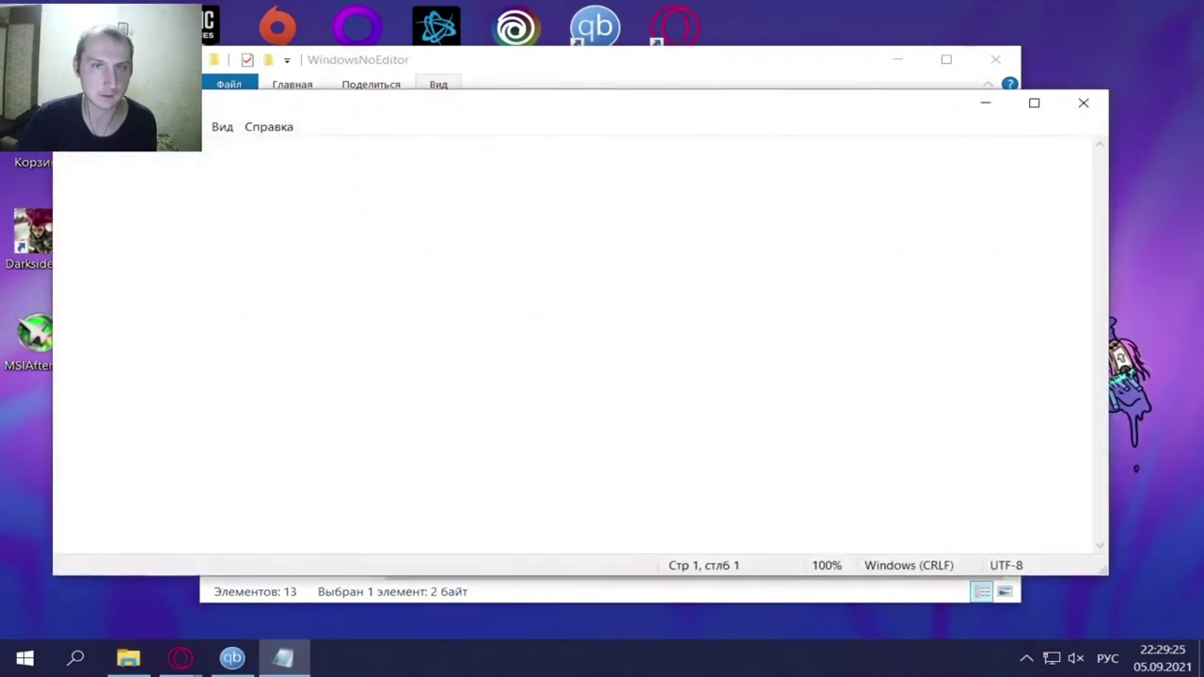
Check the contents of the Hardware and Scalability configuration files.
left_click(1082, 103)
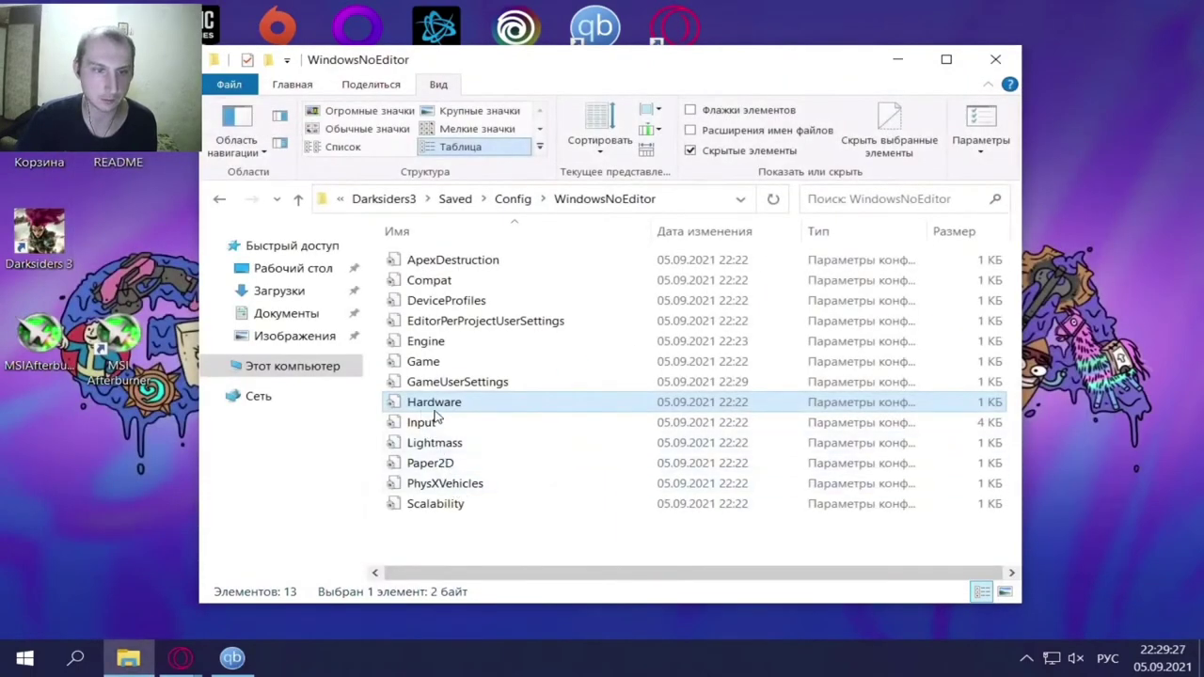
double_click(455, 510)
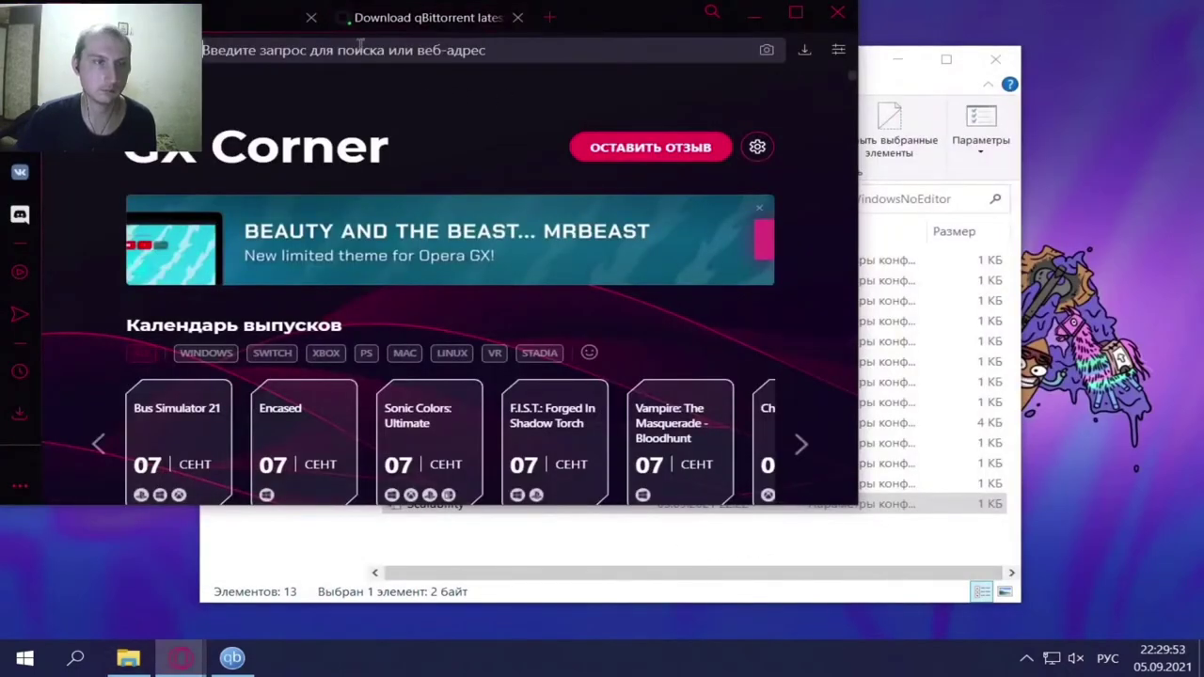
Switch to the Opera GX browser and search the web for "gelom16 darksiders".
type("пу")
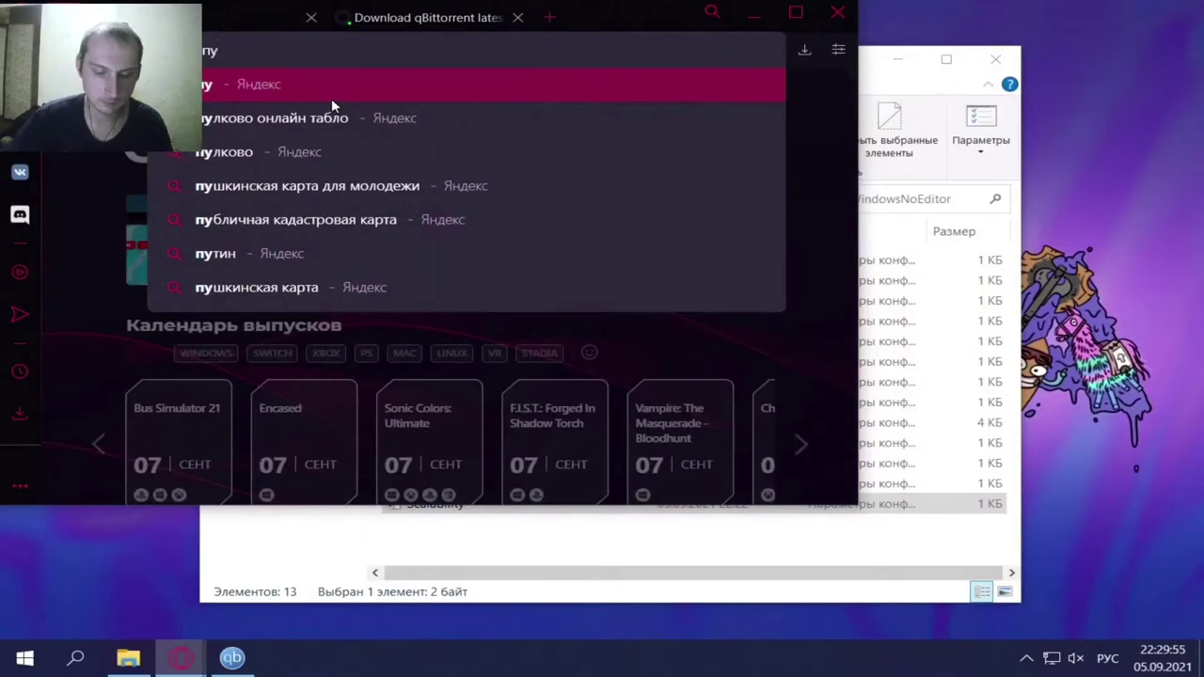
key("BackSpace")
key("BackSpace")
key("alt+shift")
type("gtht")
key("BackSpace")
key("BackSpace")
key("BackSpace")
type("el")
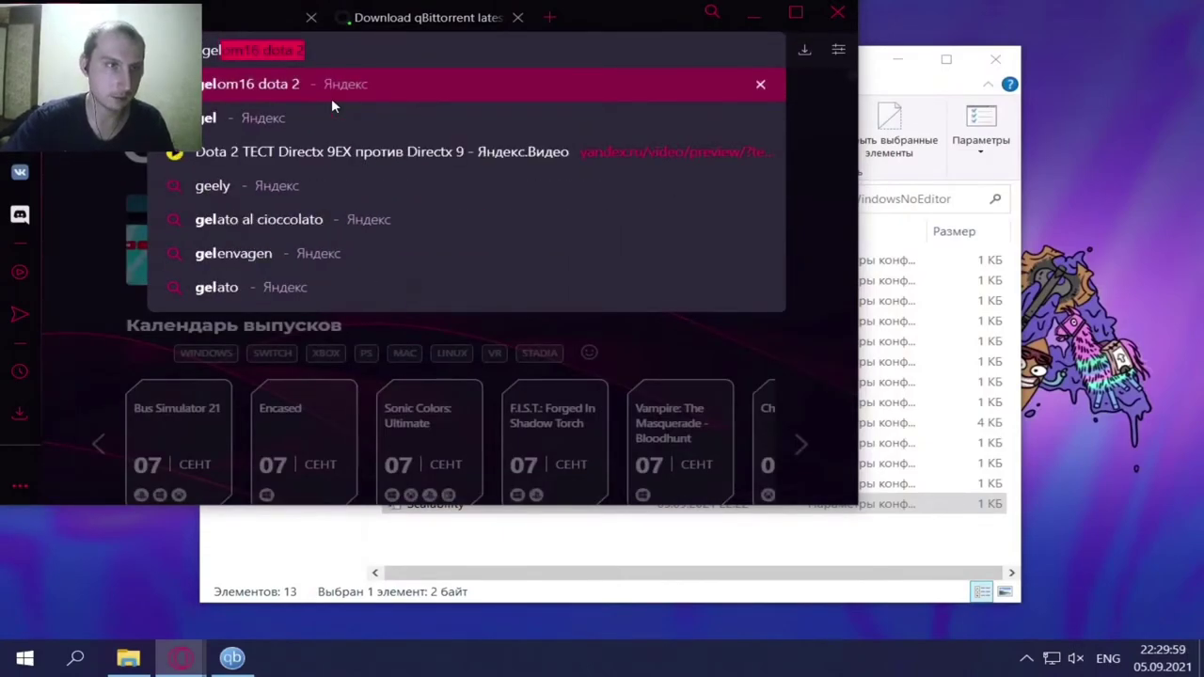
key("End")
key("BackSpace")
key("BackSpace")
key("BackSpace")
key("BackSpace")
key("BackSpace")
key("BackSpace")
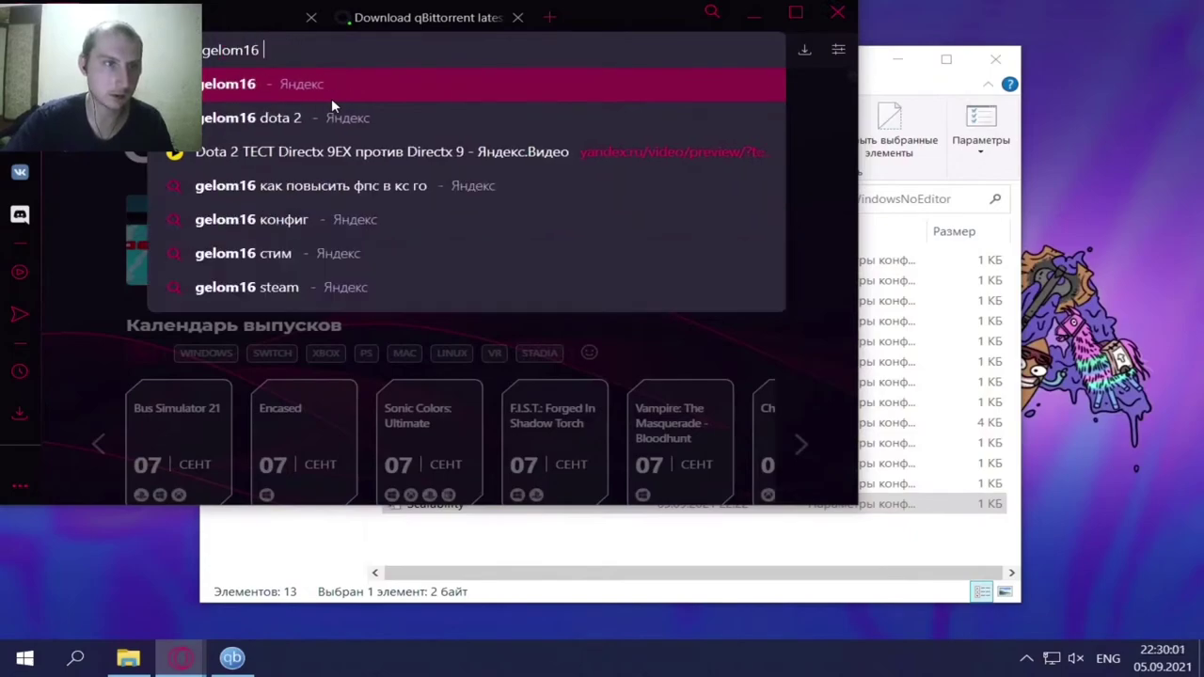
key("alt+shift")
type("вф")
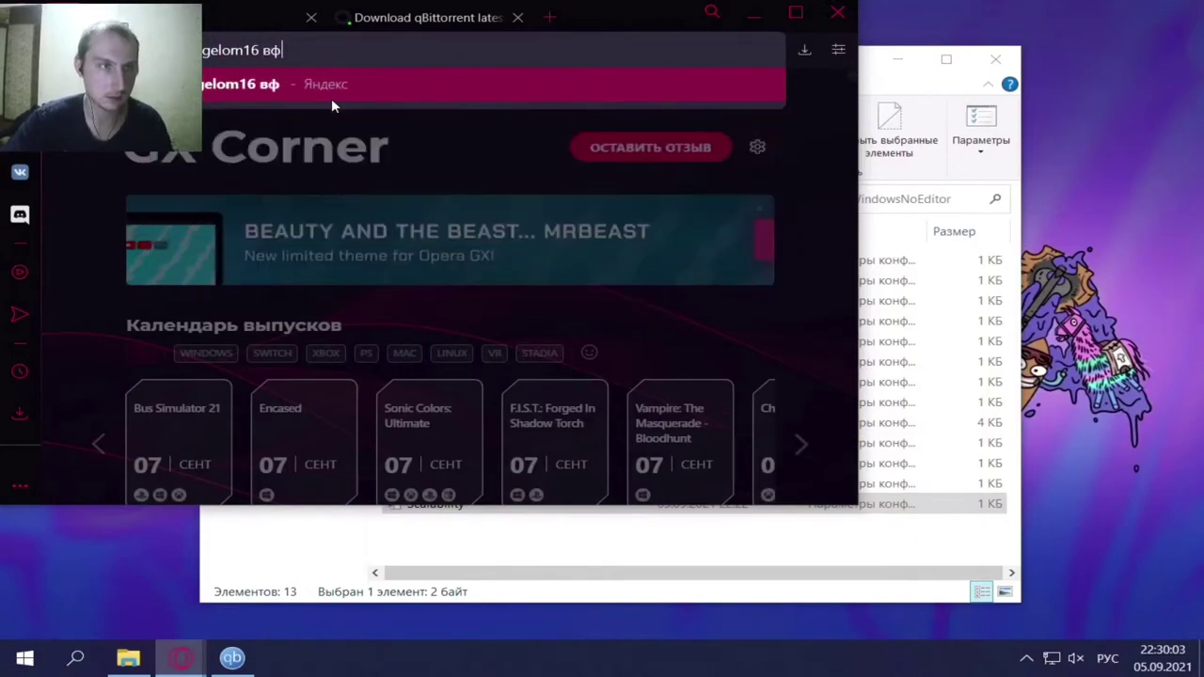
key("BackSpace")
key("BackSpace")
key("alt+shift")
type("da")
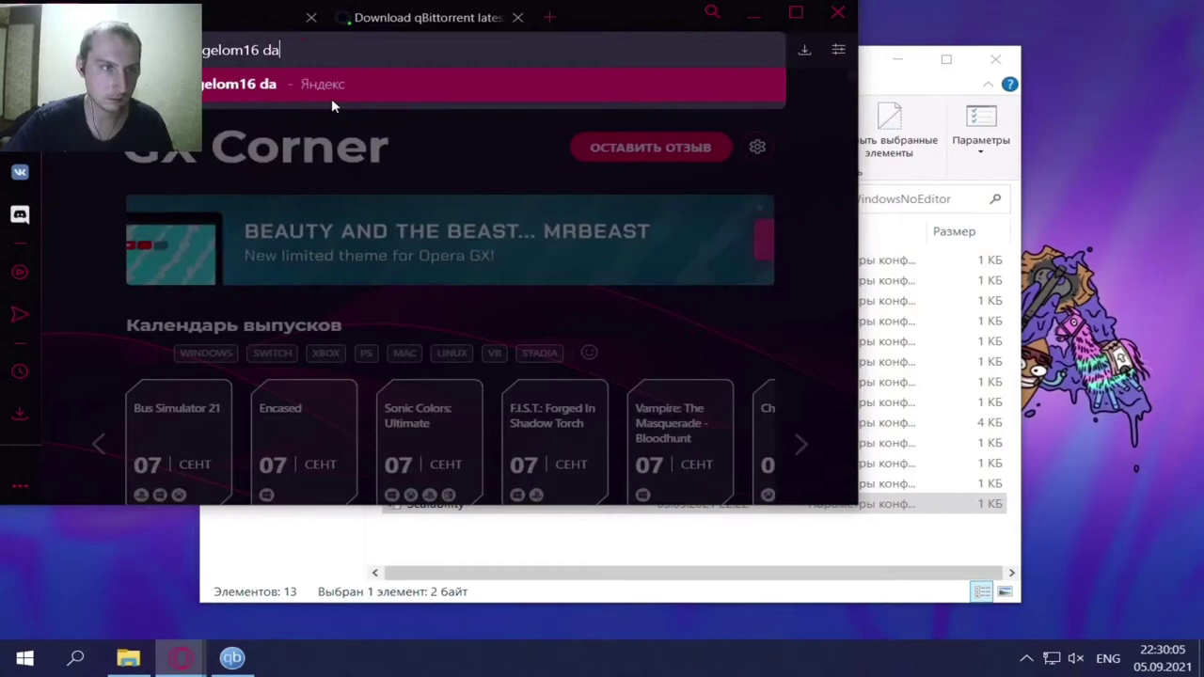
type("rks")
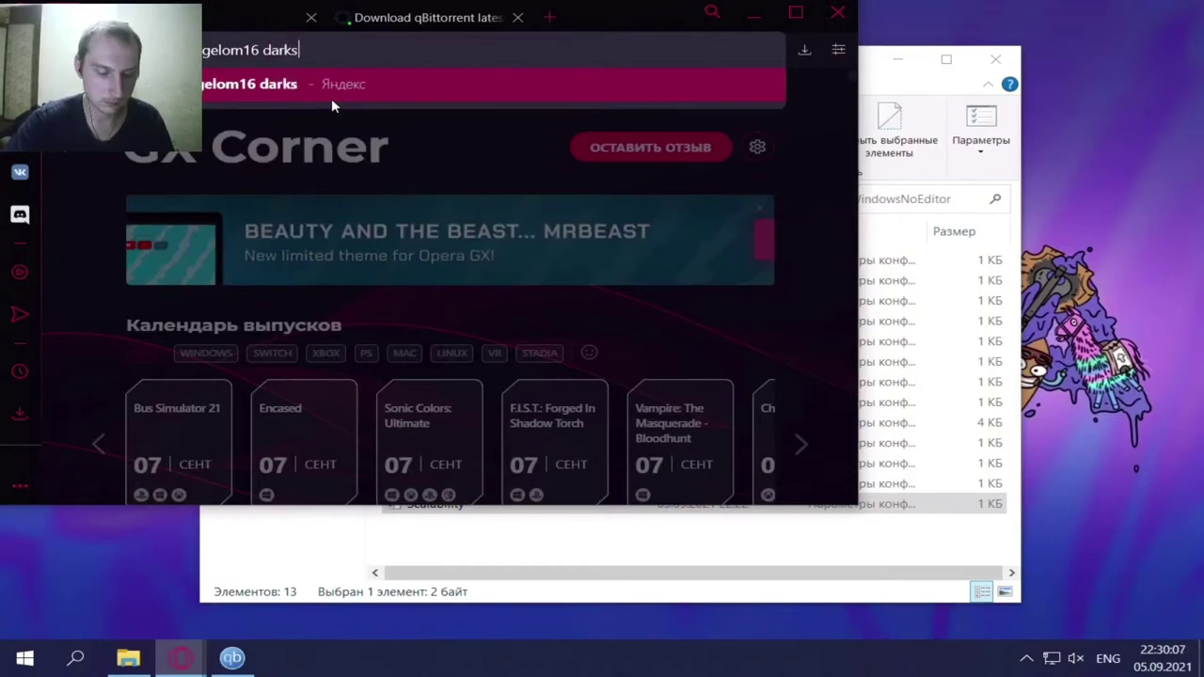
type("iders")
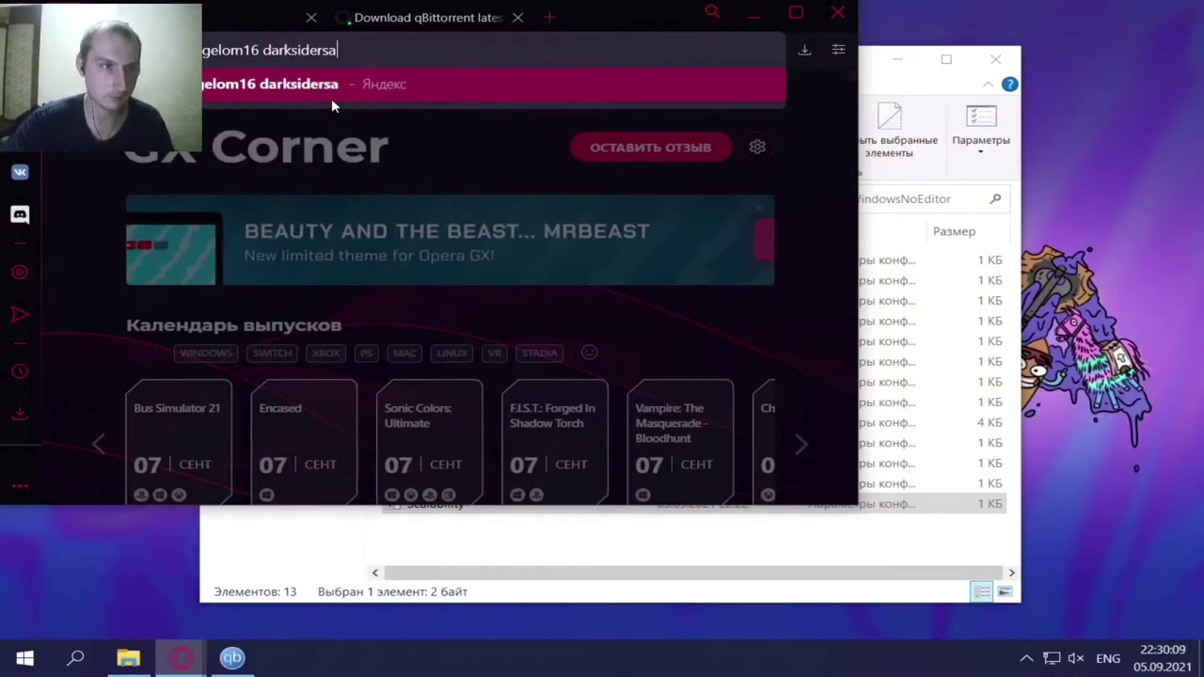
key("Return")
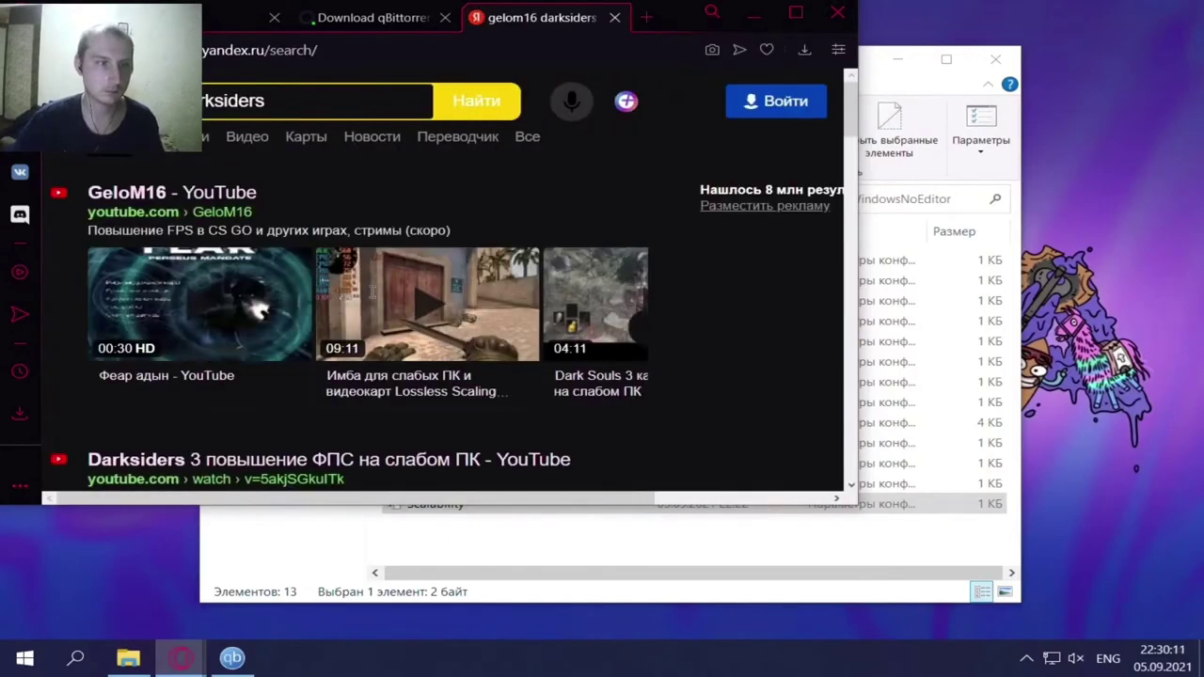
Open the YouTube video "Darksiders 3 повышение ФПС на слабом ПК", expand its description and follow the Google Drive link.
scroll(375, 312, "down", 3)
left_click(401, 279)
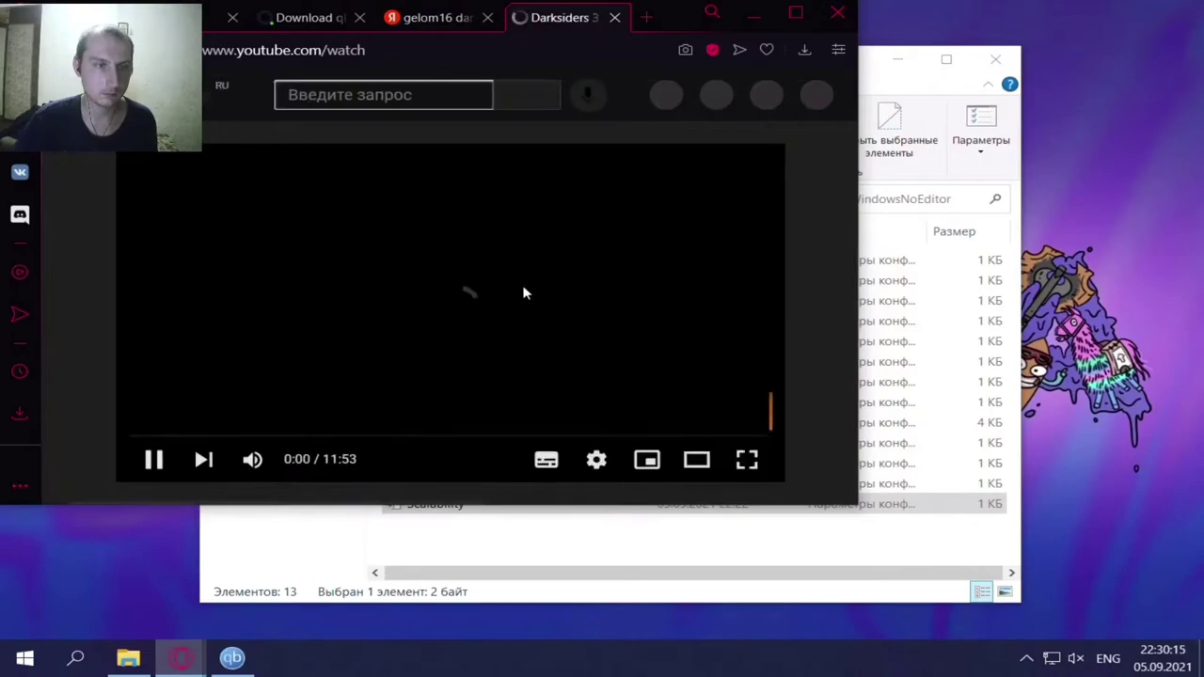
scroll(485, 290, "down", 1)
left_click(331, 310)
scroll(330, 378, "down", 3)
scroll(177, 387, "down", 1)
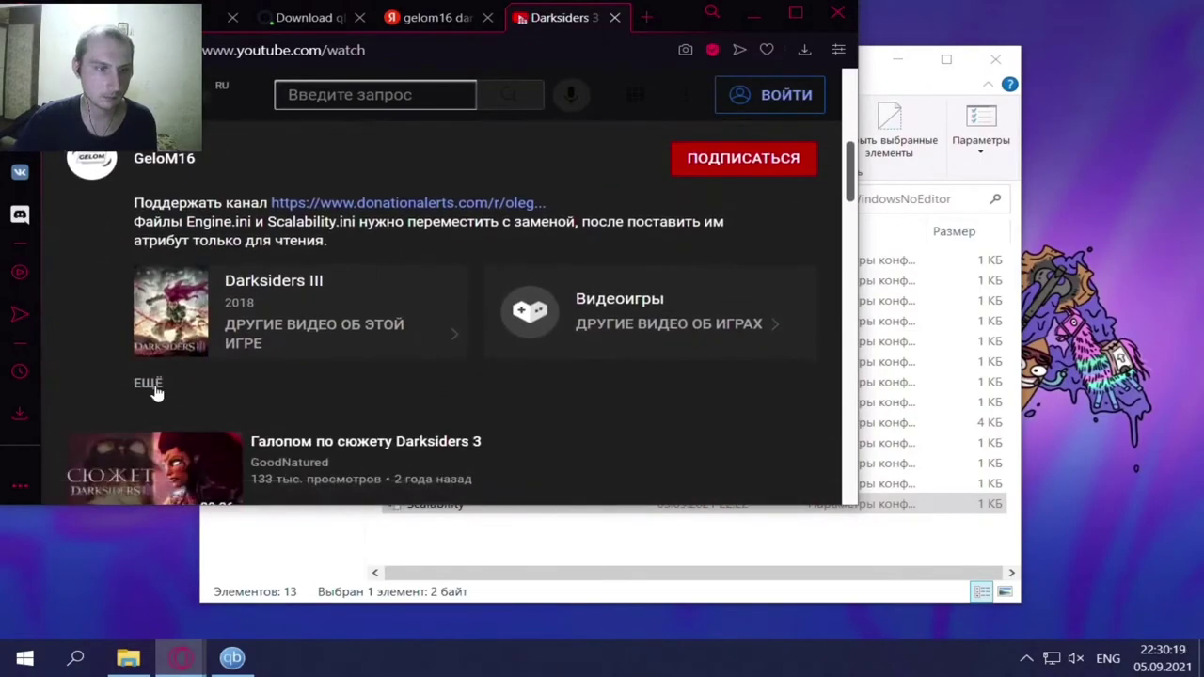
left_click(150, 383)
left_click(302, 262)
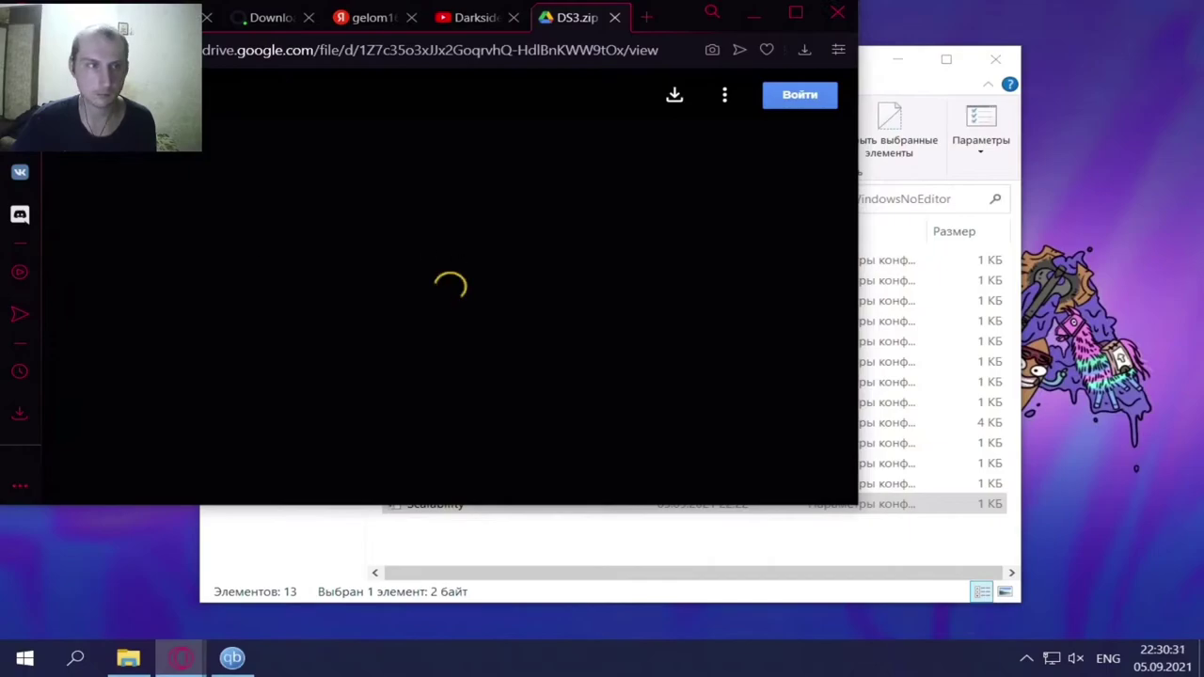
Download DS3.zip to the Загрузки folder, close its Google Drive page and minimize the browser.
left_click(674, 97)
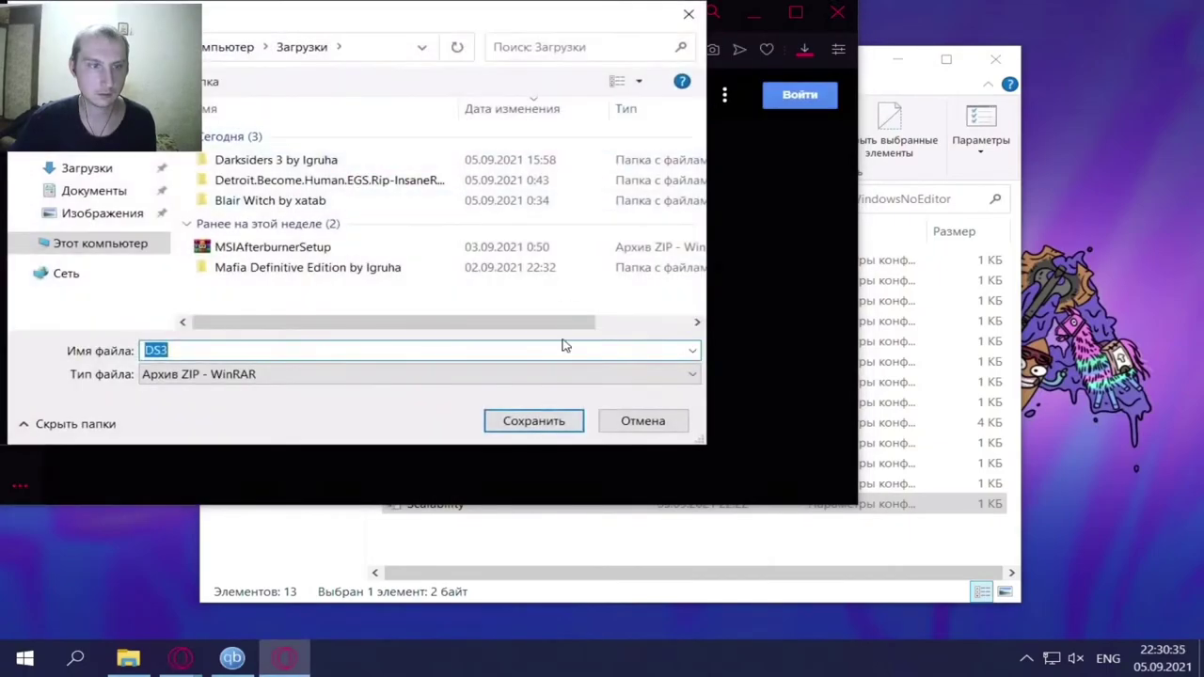
left_click(531, 423)
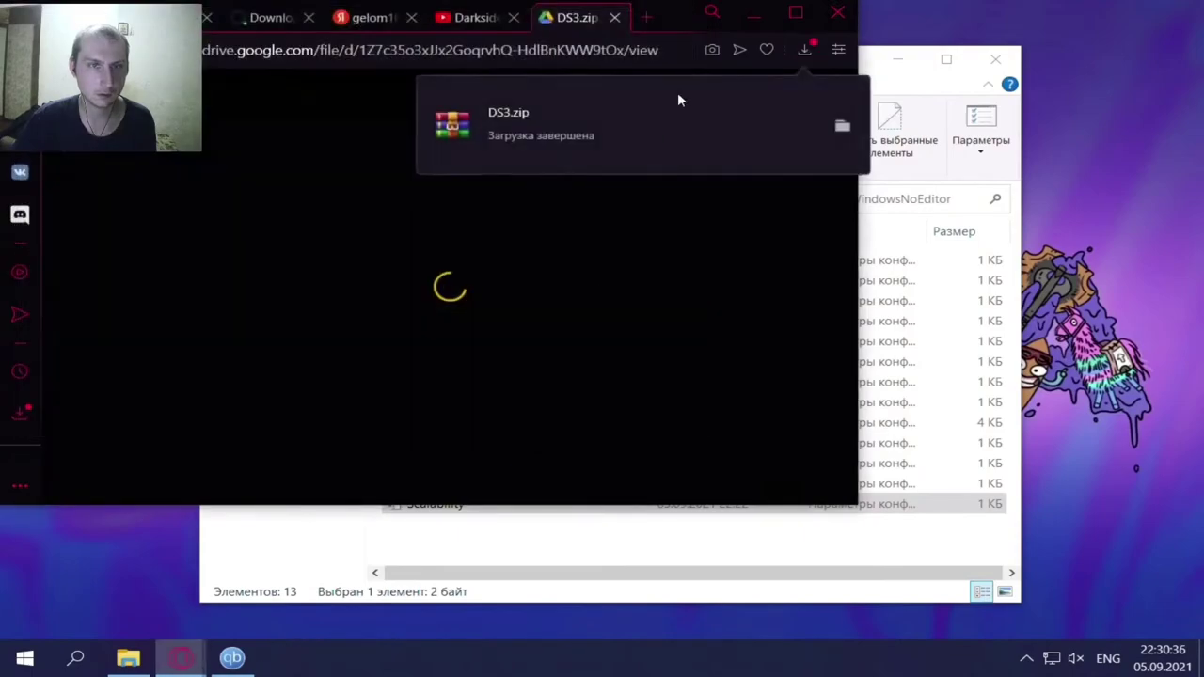
left_click(614, 18)
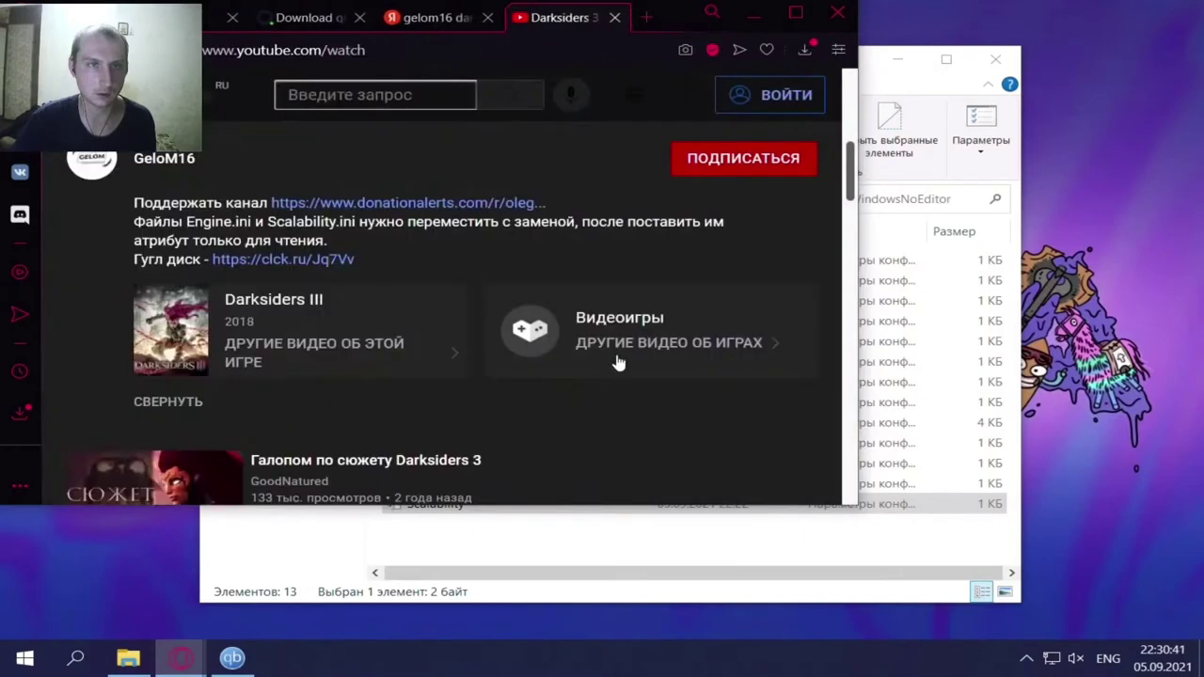
left_click(750, 13)
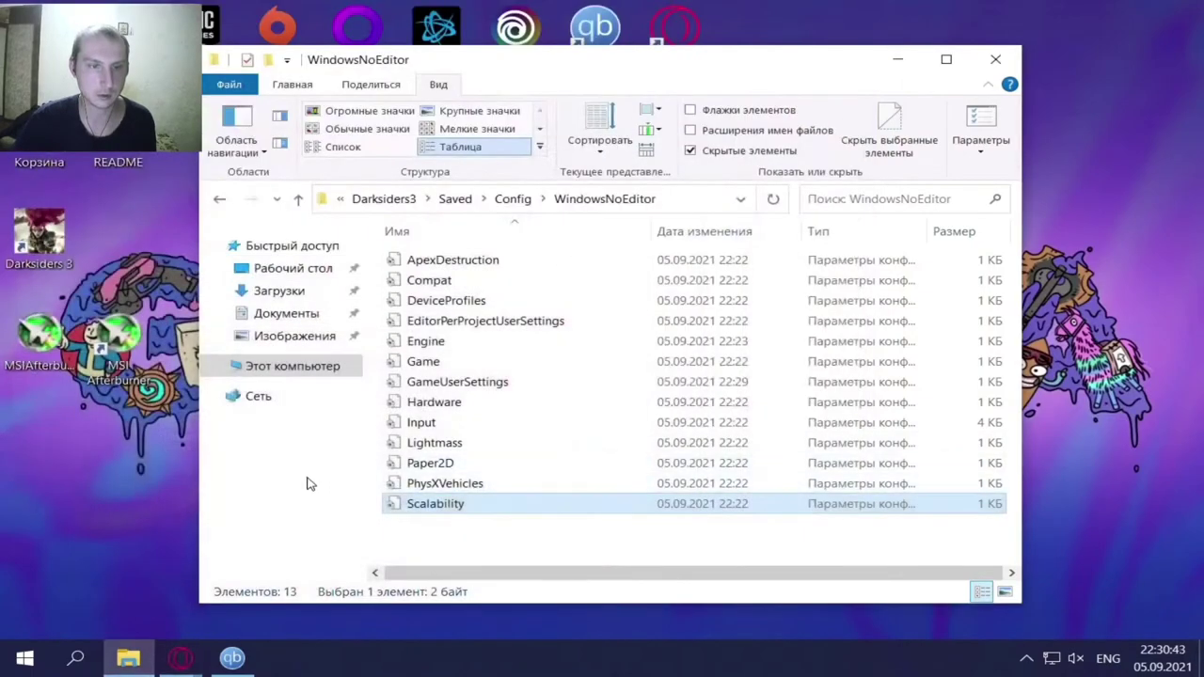
Open the DS3 archive from the Загрузки folder and dismiss the WinRAR licence reminder.
left_click(297, 296)
double_click(454, 281)
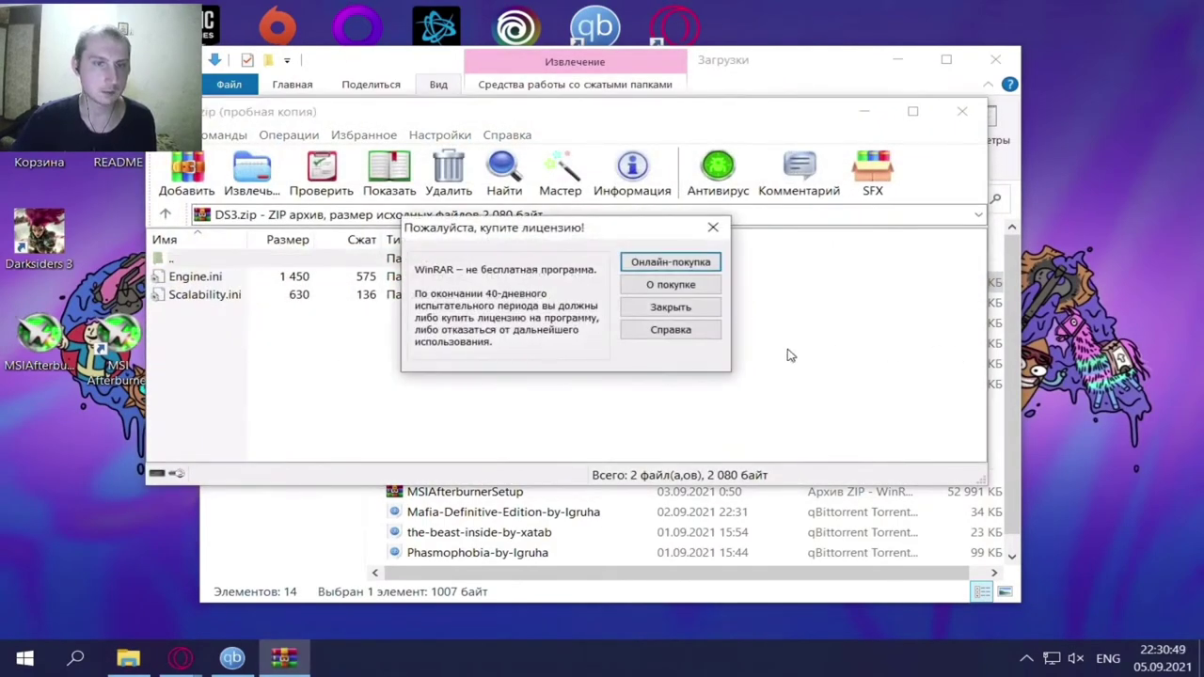
left_click(660, 312)
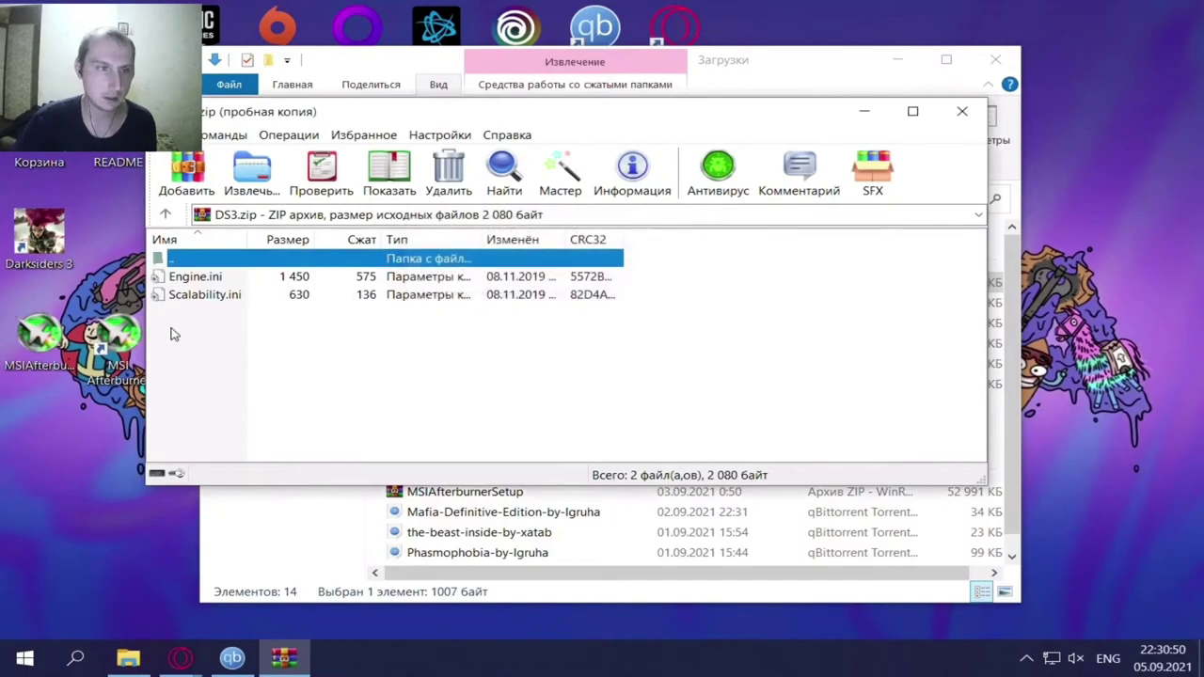
Open Engine.ini from the DS3.zip archive, read through its rendering settings and close it.
left_click(220, 278)
double_click(222, 277)
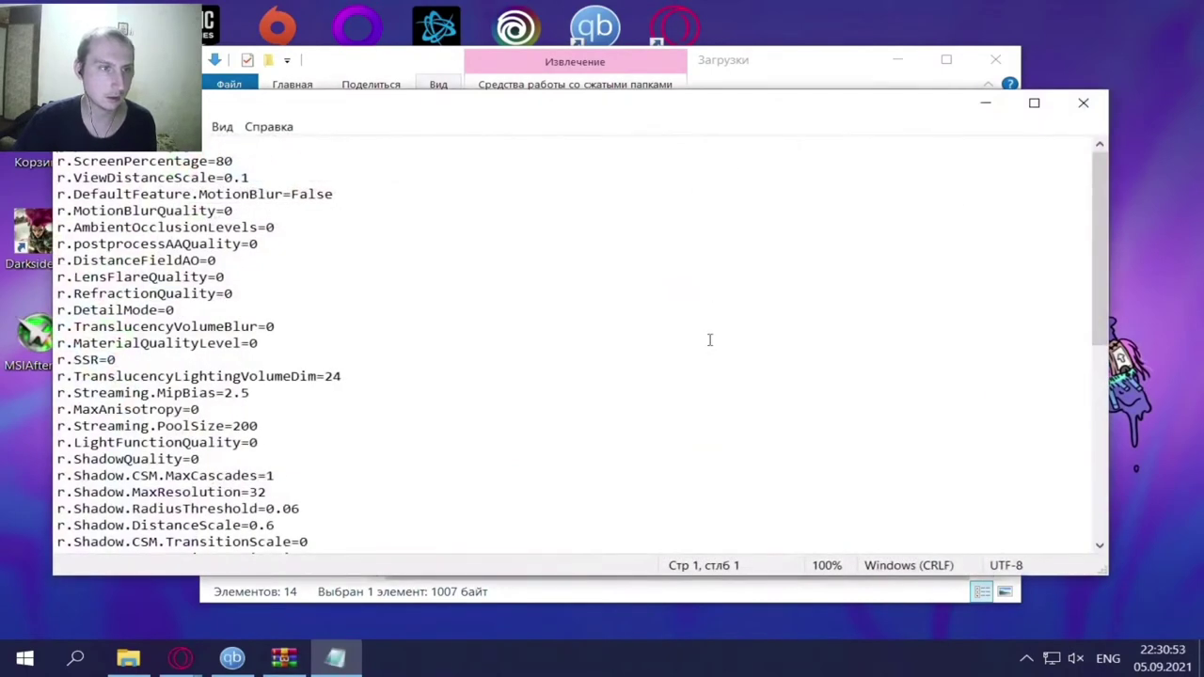
scroll(707, 340, "down", 7)
scroll(705, 342, "up", 7)
scroll(701, 341, "down", 8)
scroll(701, 339, "up", 5)
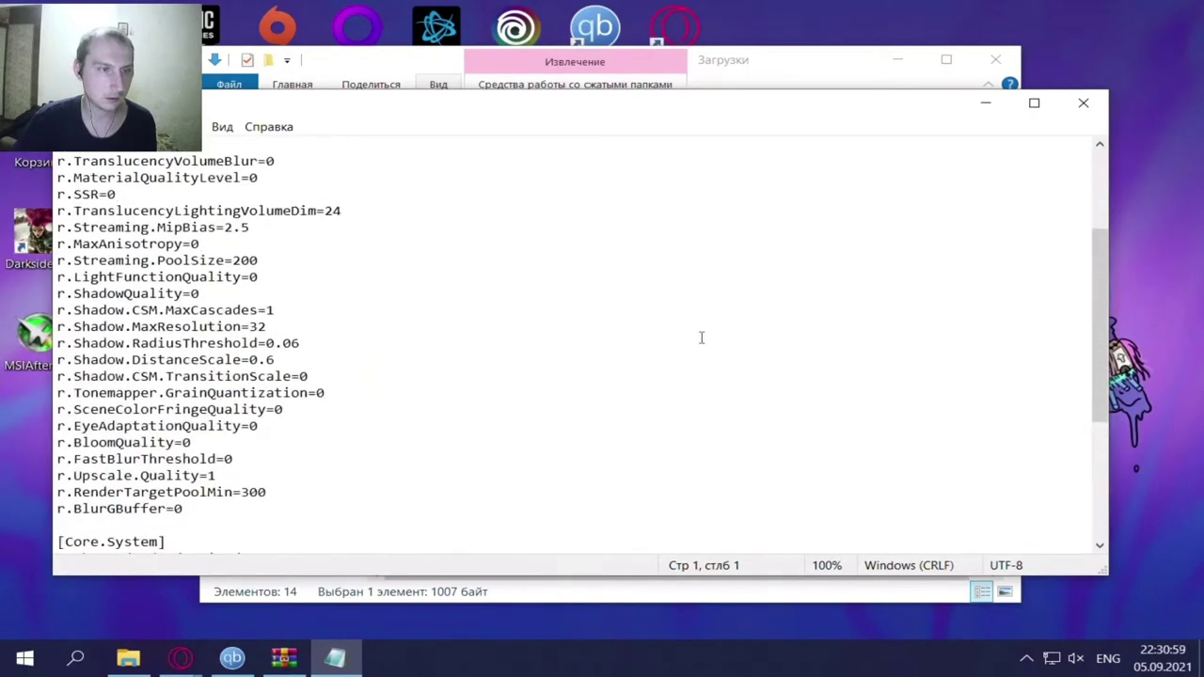
scroll(701, 337, "up", 4)
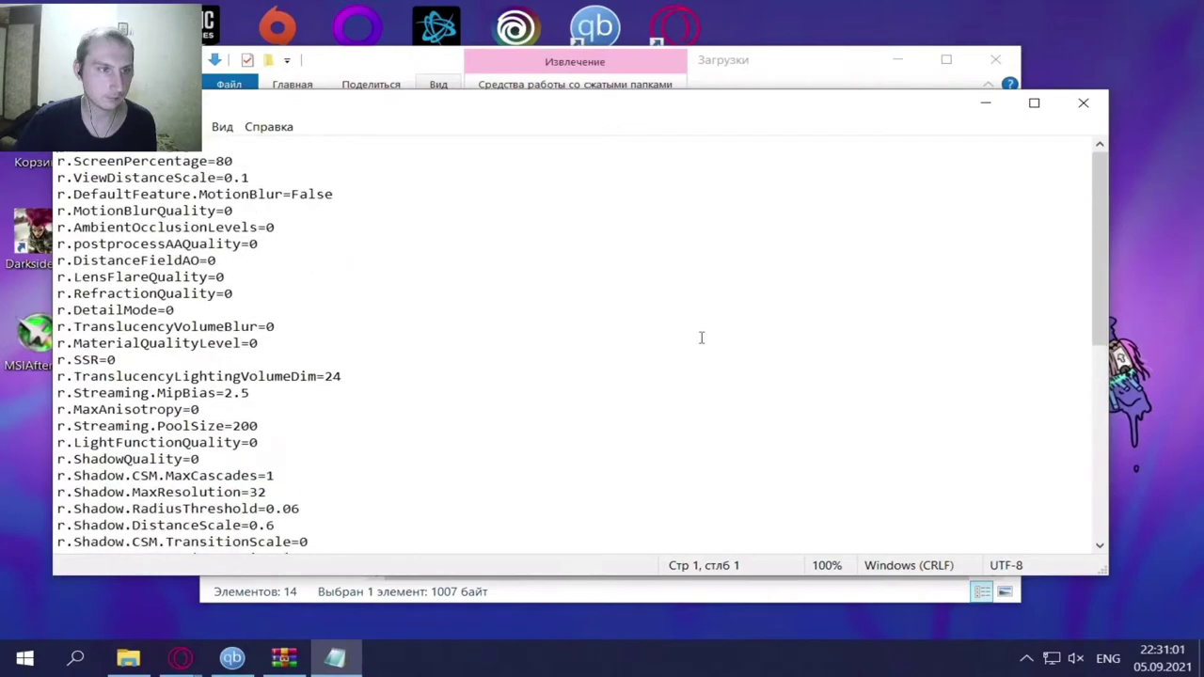
left_click(1084, 102)
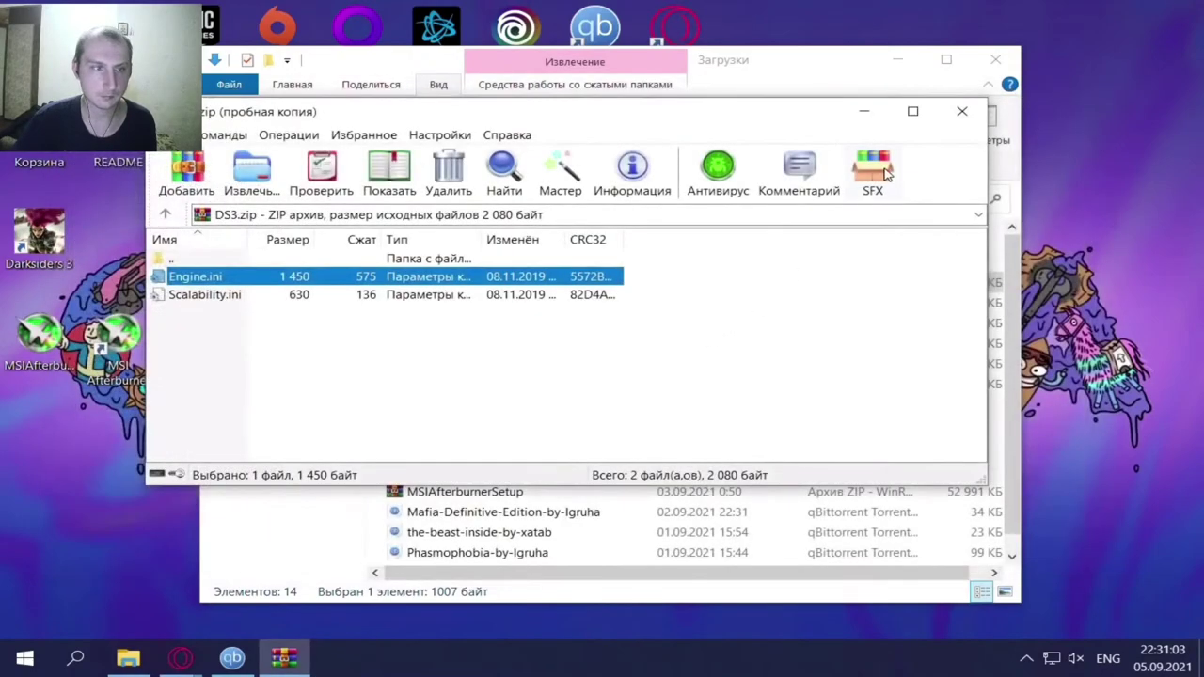
View the contents of Scalability.ini, then close it along with the archive and the Загрузки folder.
double_click(229, 295)
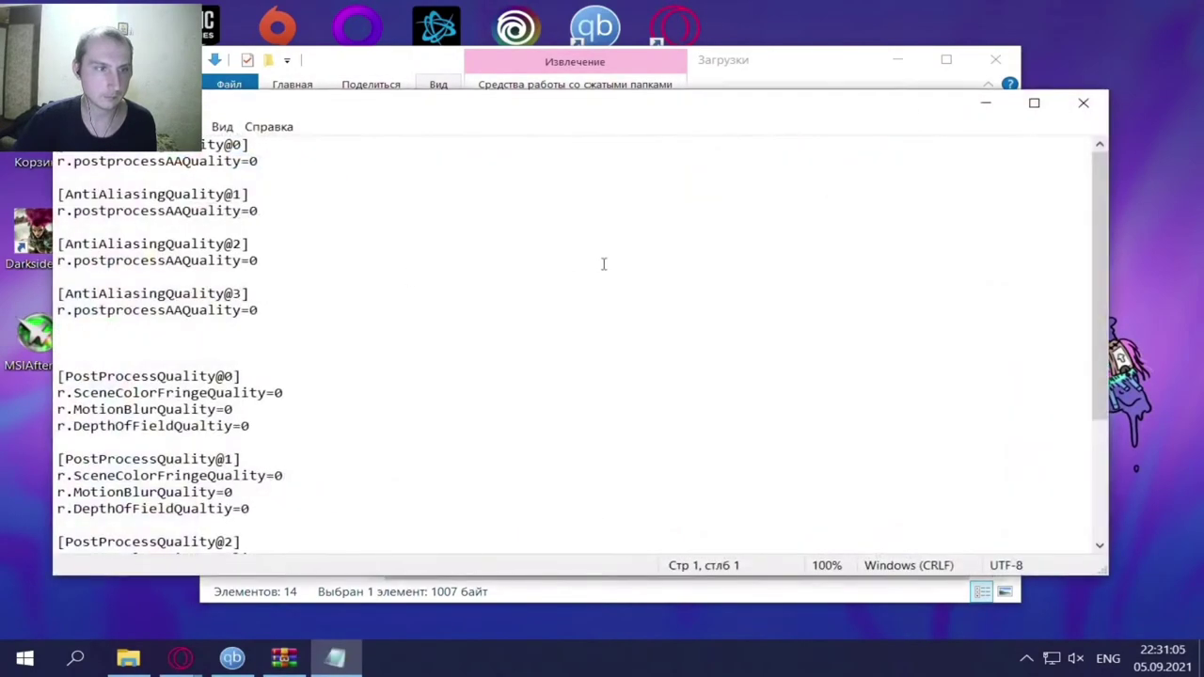
scroll(602, 263, "down", 4)
left_click(1084, 102)
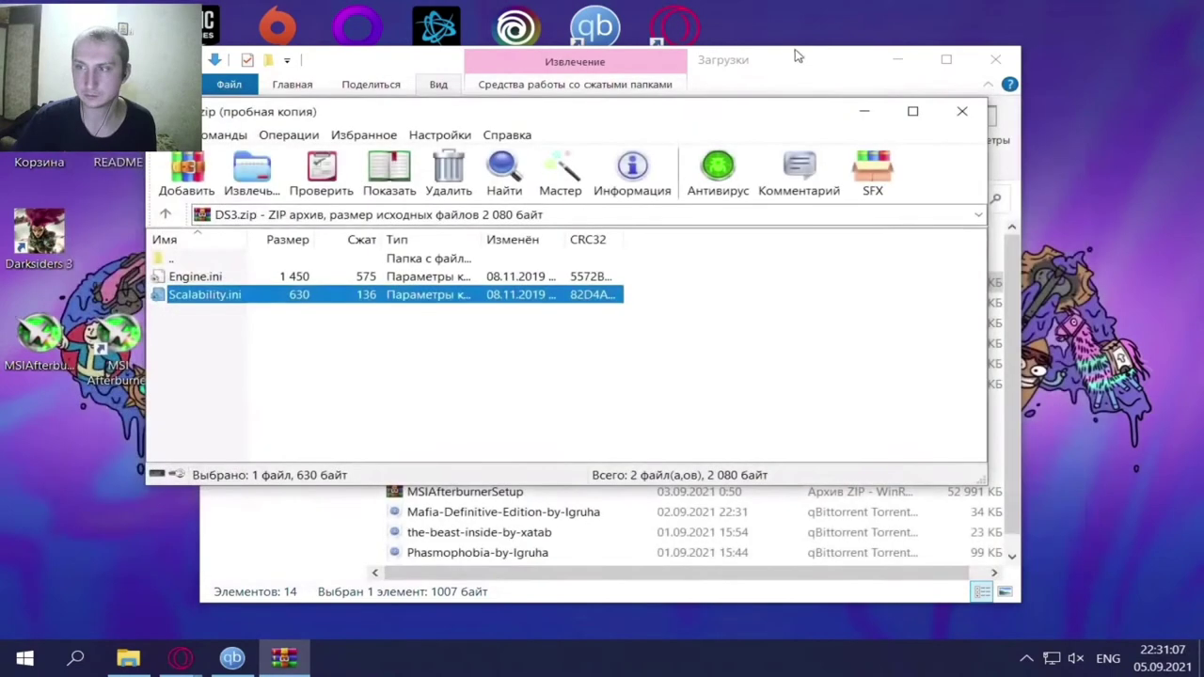
left_click(971, 111)
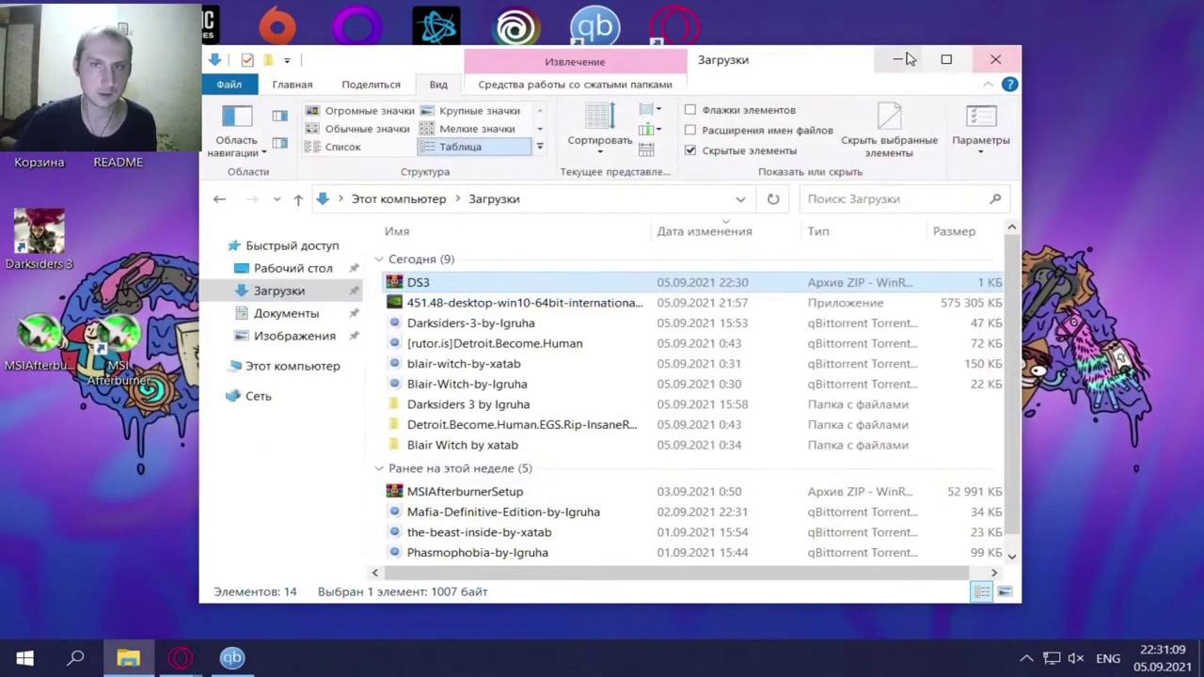
left_click(996, 59)
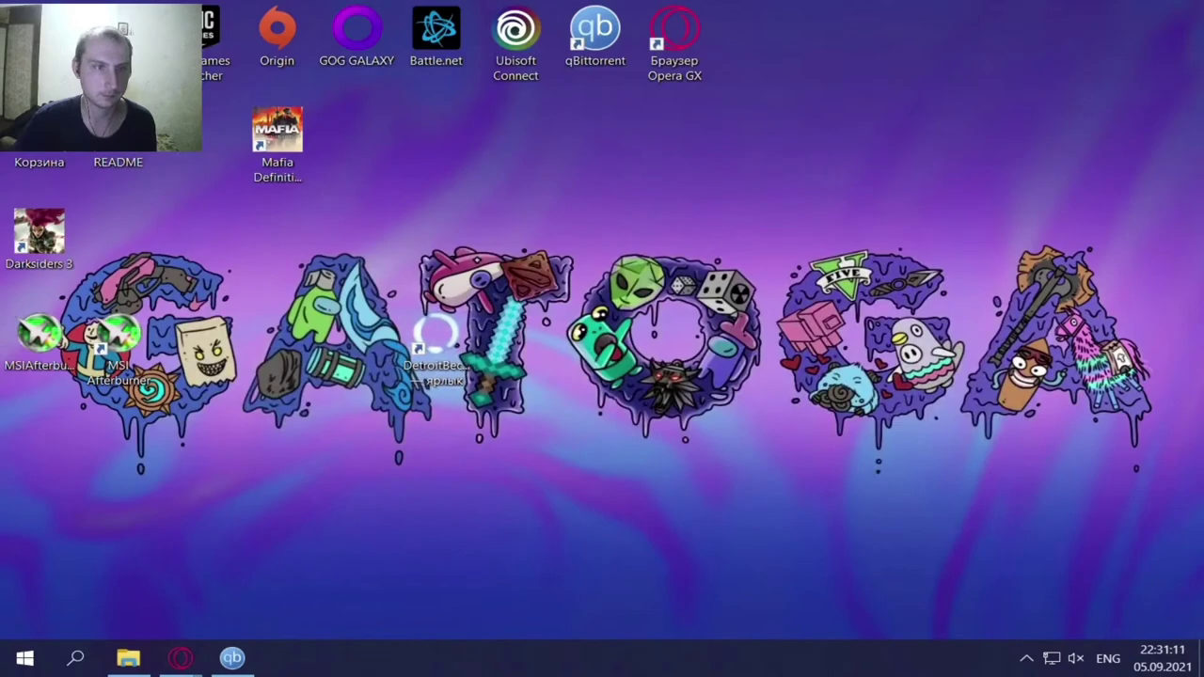
Append the launch parameters "-w 800 -h 600" to the target of the Darksiders 3 desktop shortcut and save its properties.
right_click(52, 243)
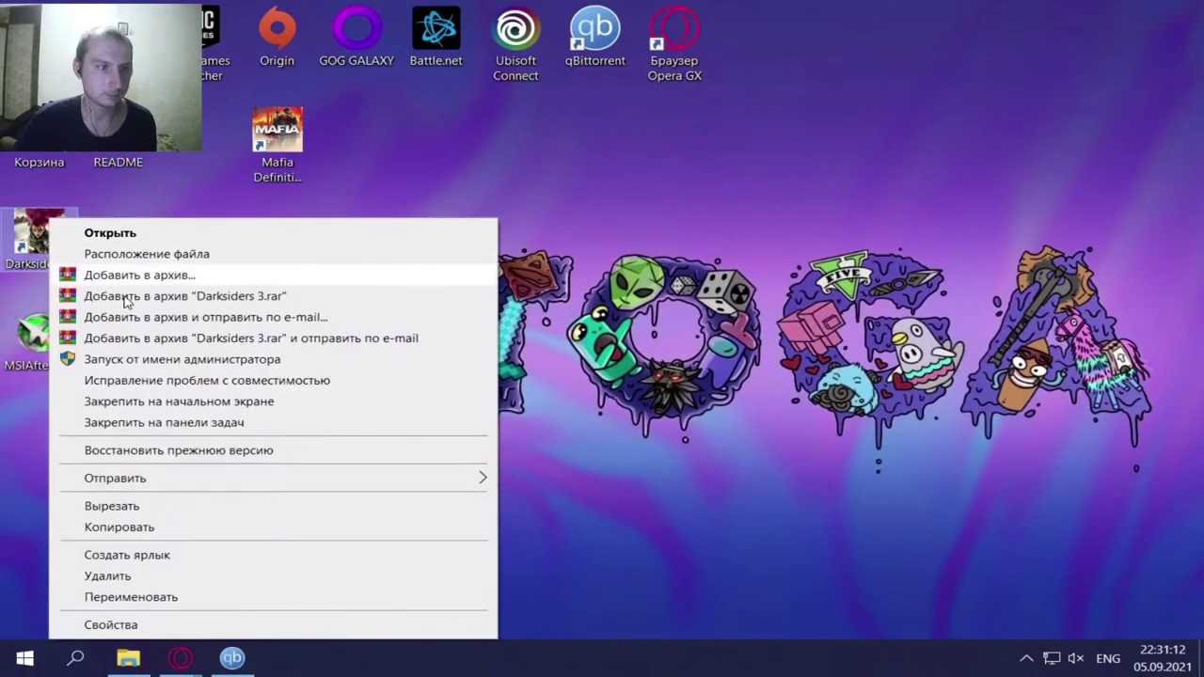
left_click(146, 622)
left_click(864, 288)
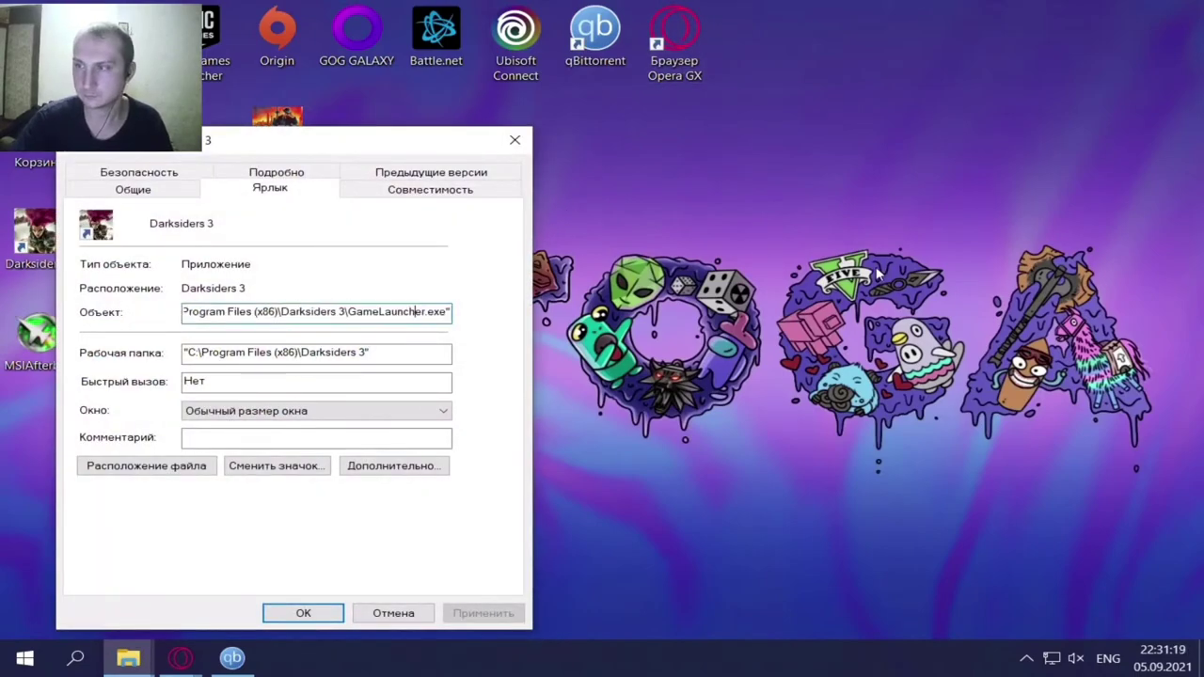
type("-")
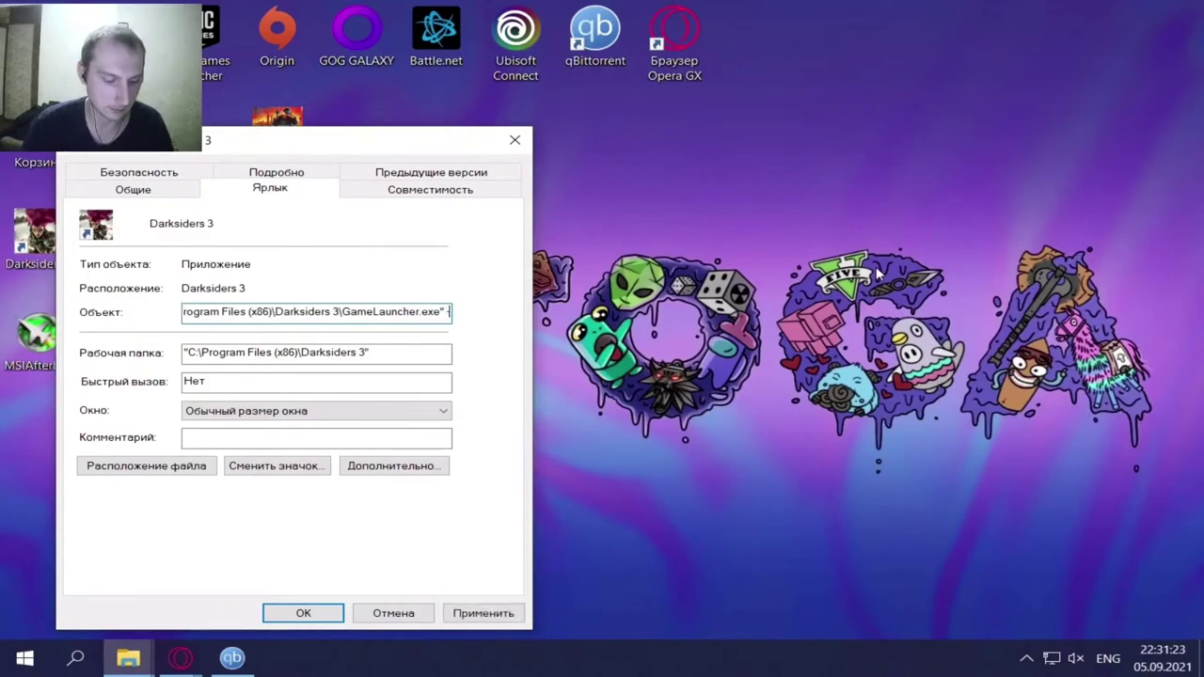
type("w")
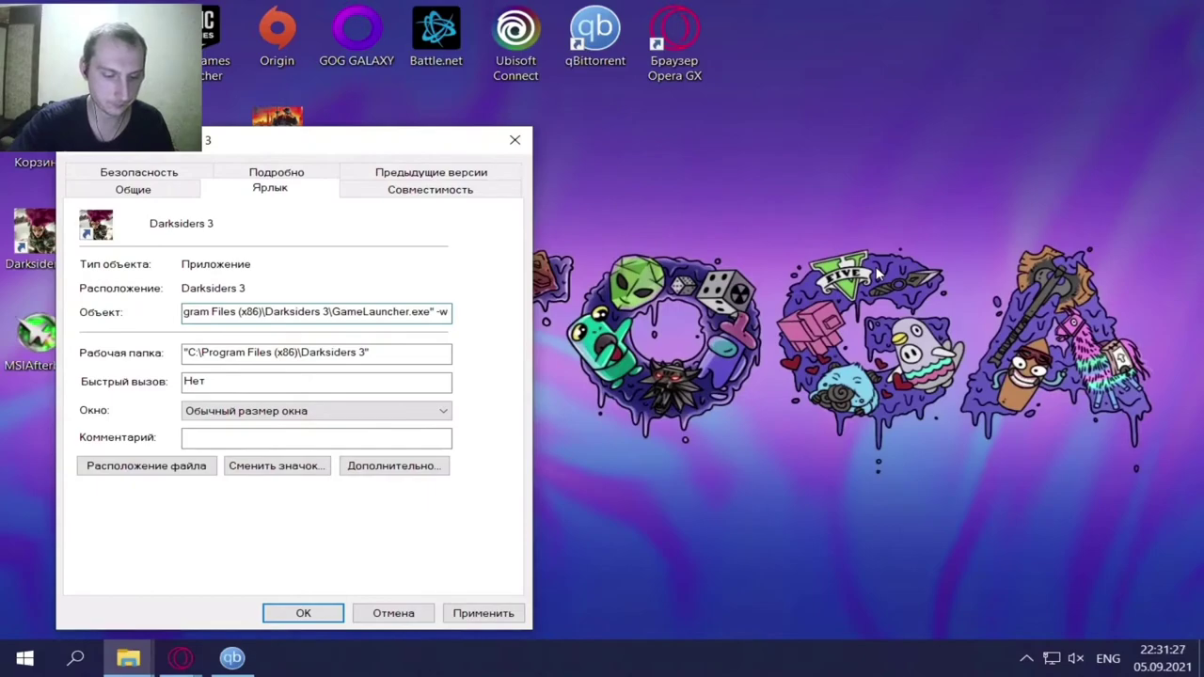
type(" 800")
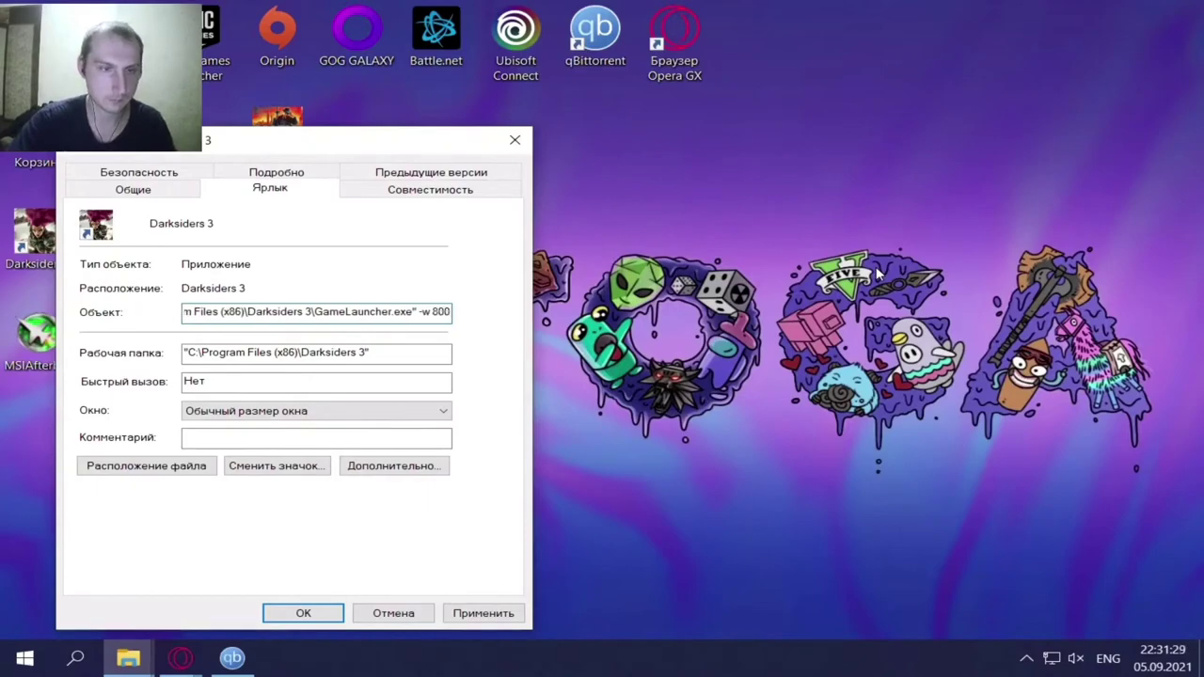
type(" -")
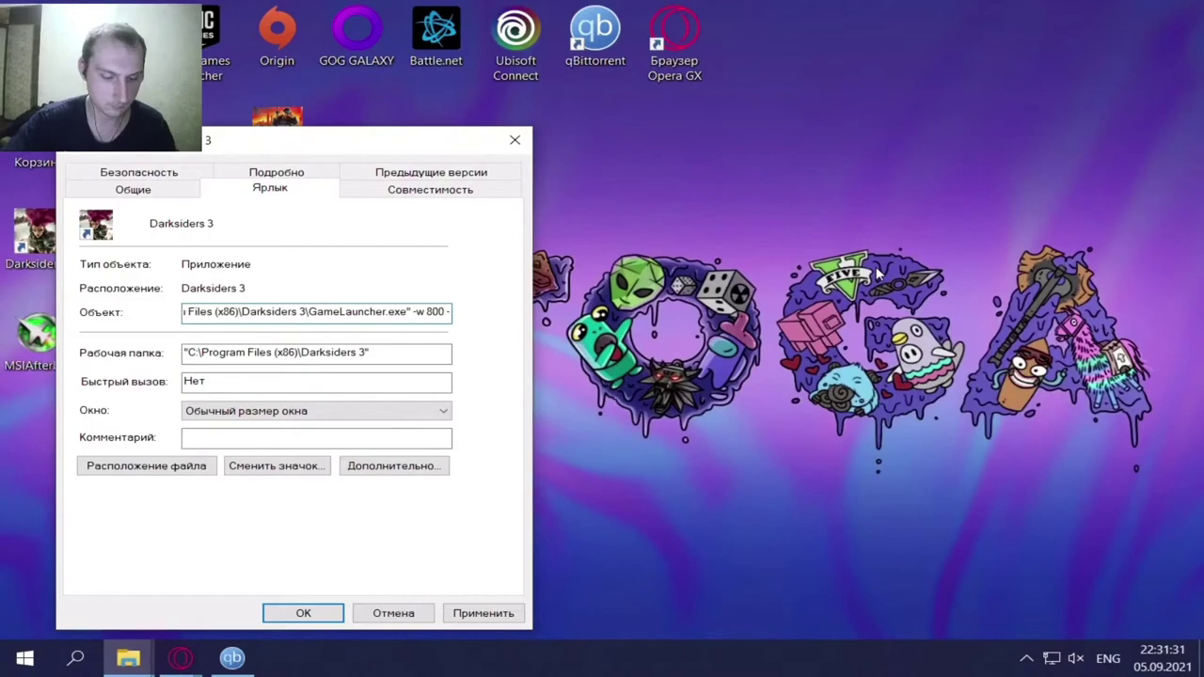
type("h")
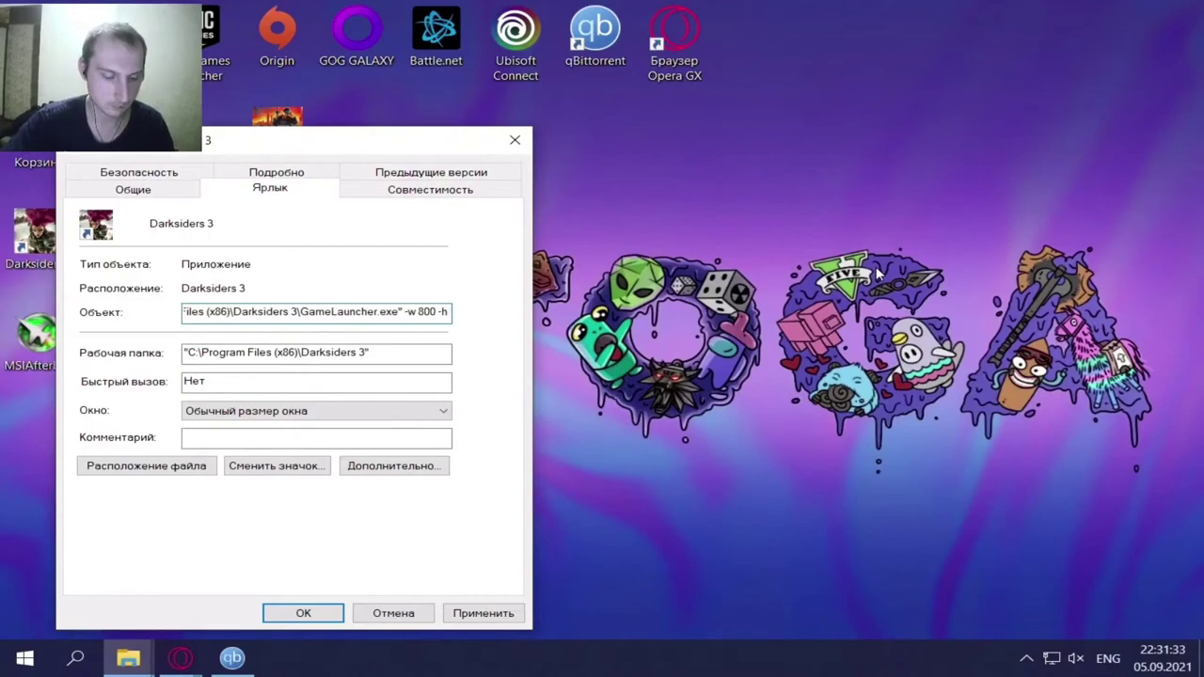
type(" 600")
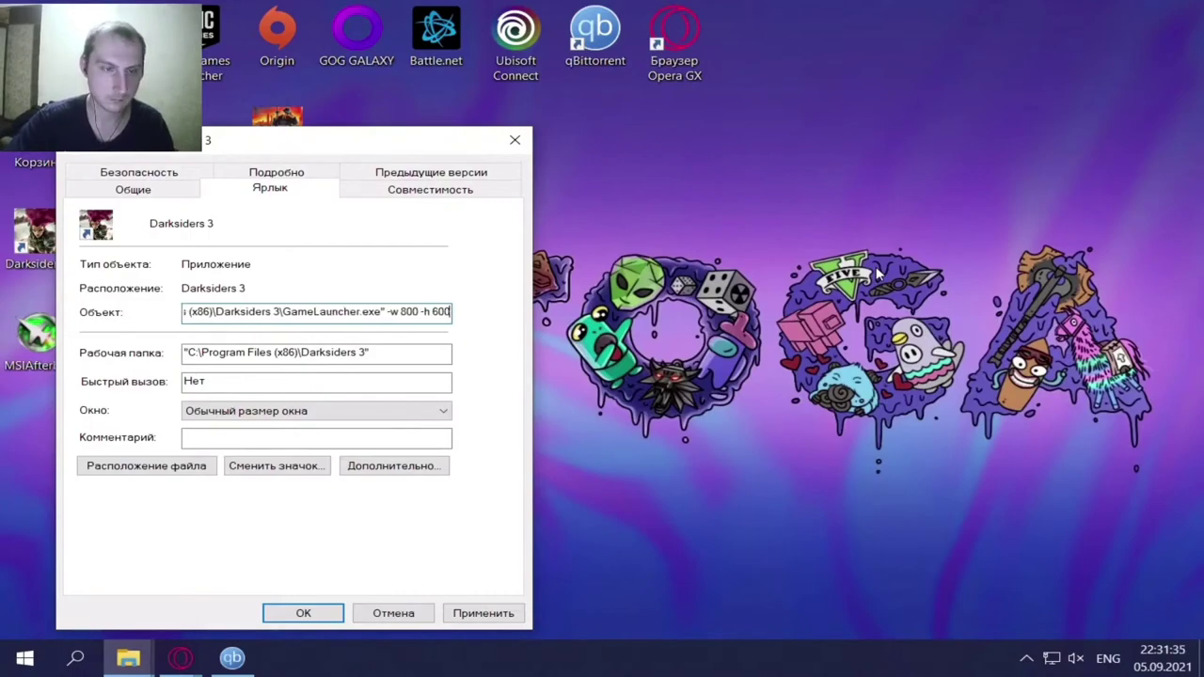
key("Return")
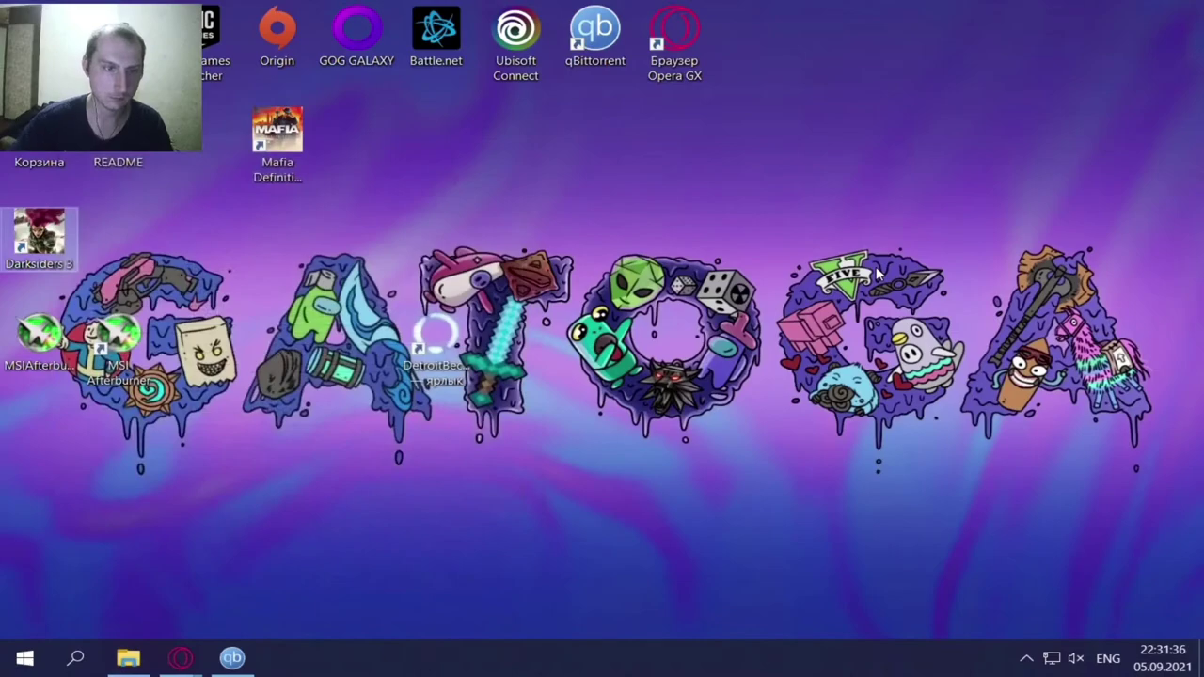
Start the Darksiders 3 launcher from its desktop shortcut, close it and open the shortcut's file location.
double_click(49, 240)
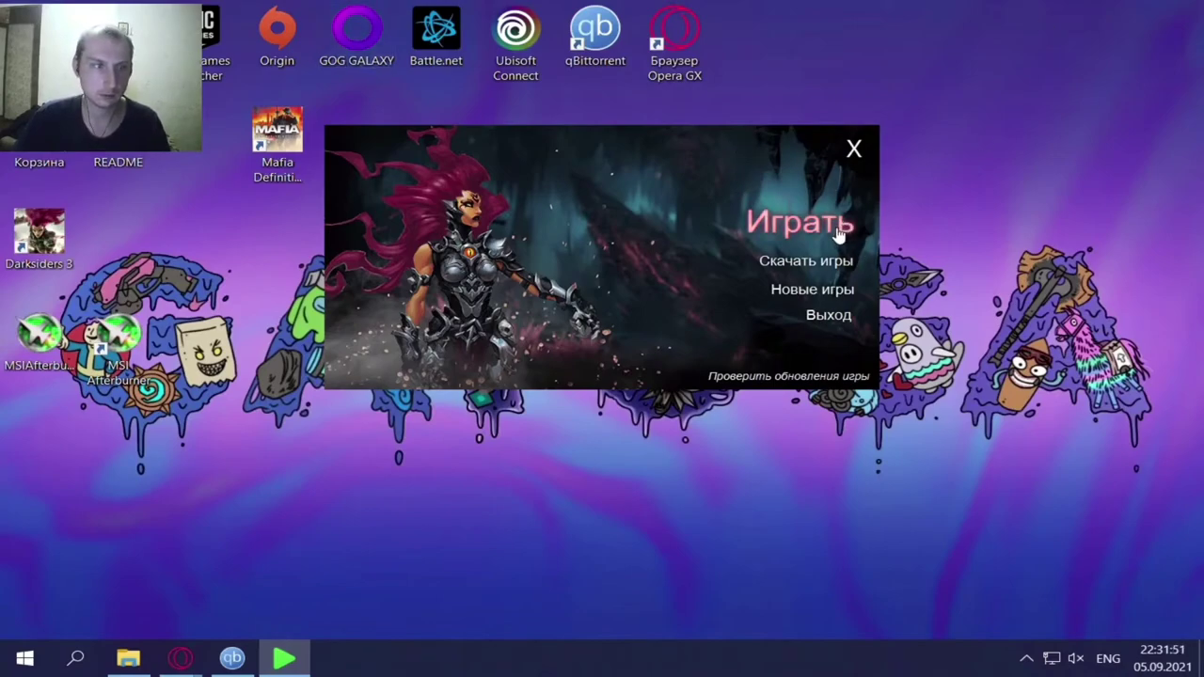
left_click(853, 150)
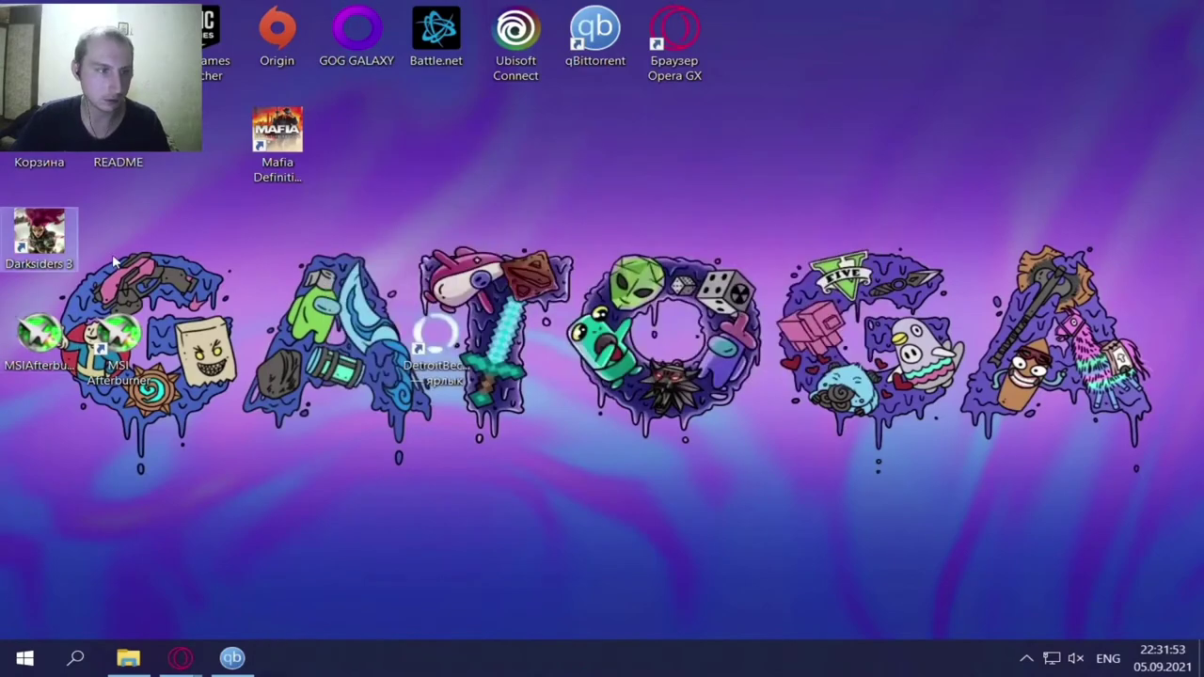
right_click(72, 230)
left_click(919, 237)
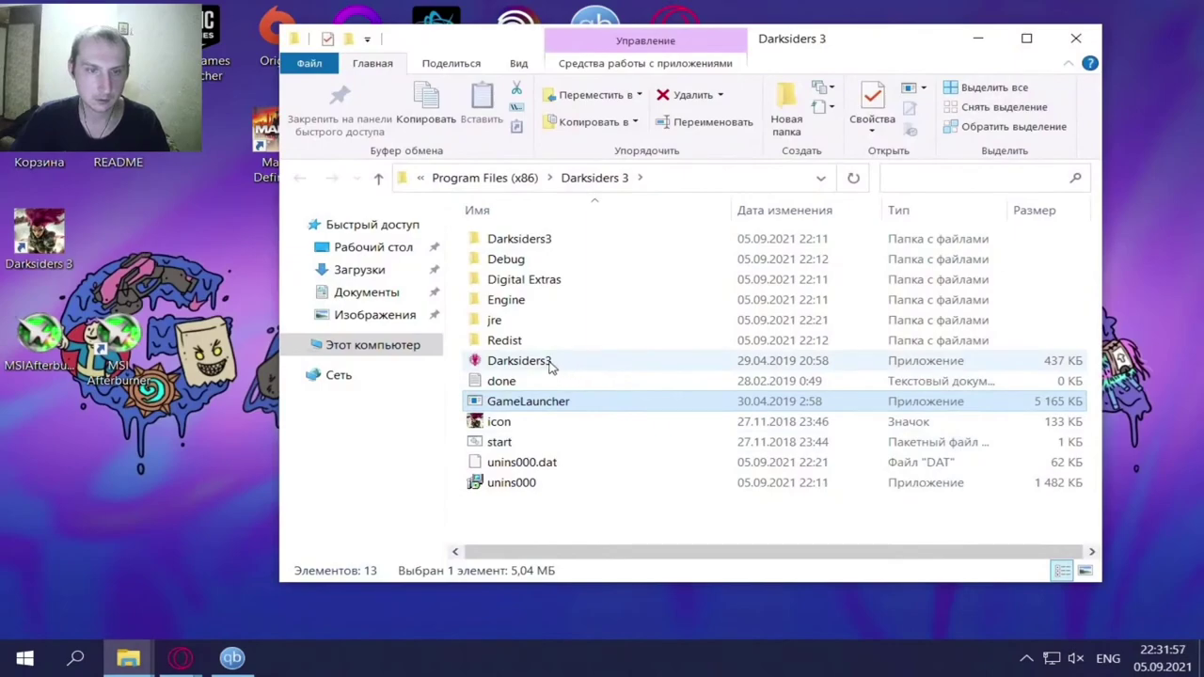
Create a shortcut to the Darksiders3 application, move it to the desktop and close the game folder.
right_click(551, 365)
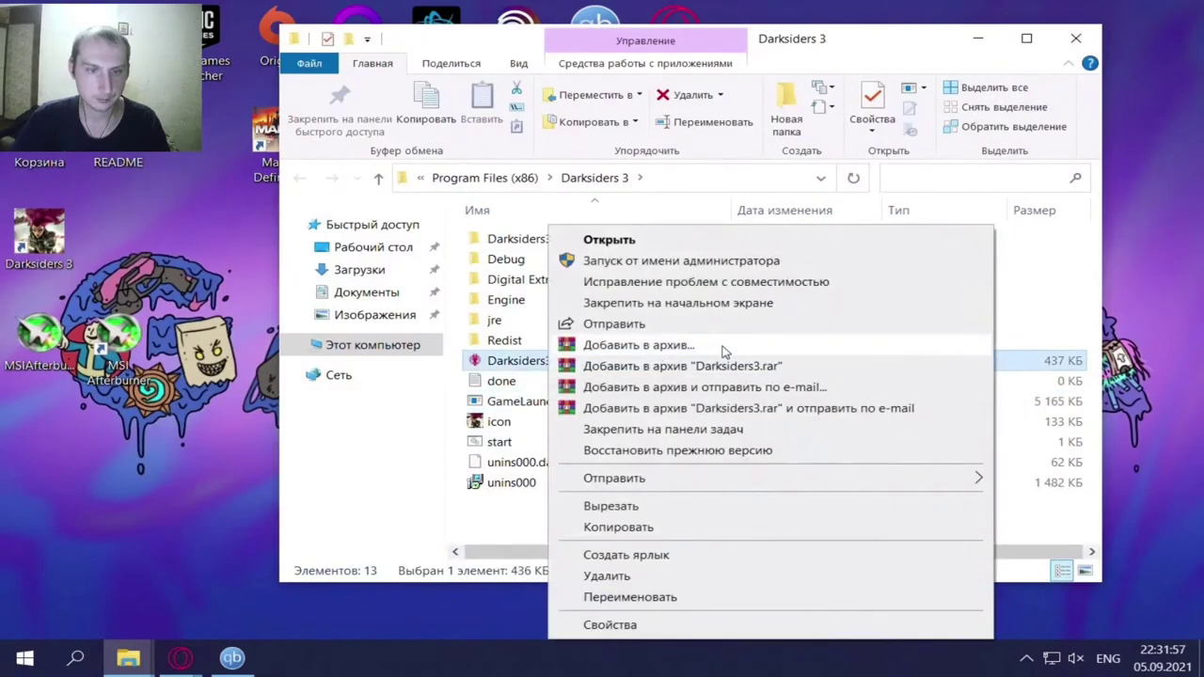
left_click(672, 557)
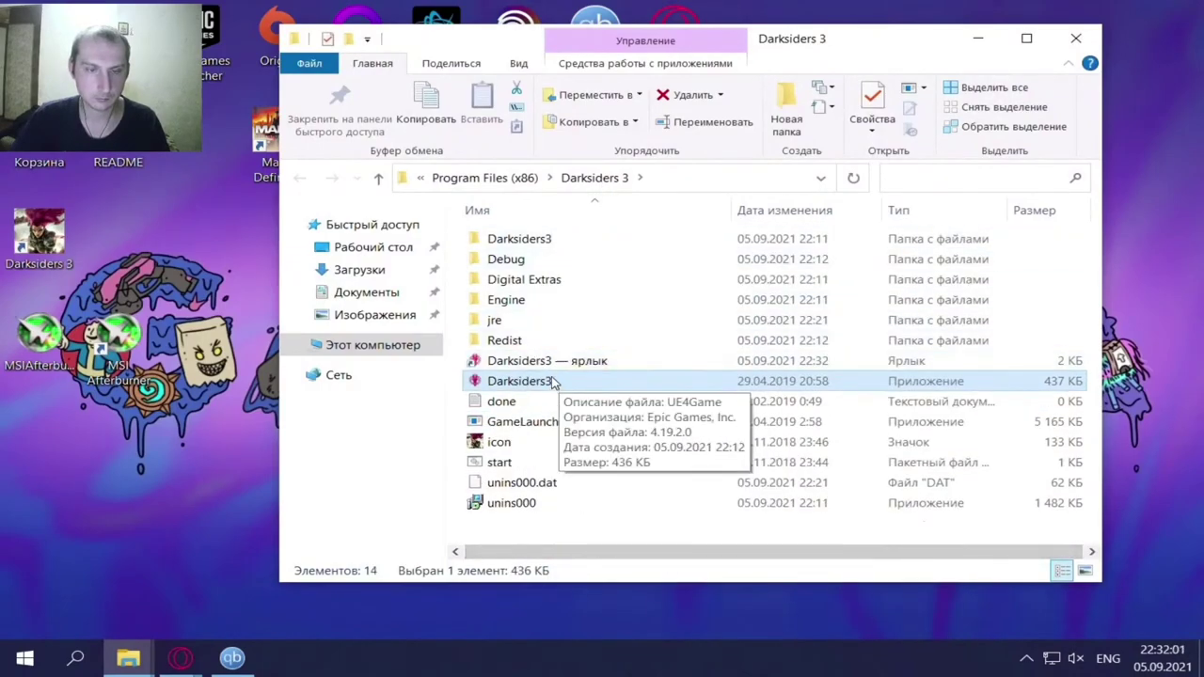
left_click_drag(548, 361, 68, 523)
left_click_drag(150, 546, 78, 467)
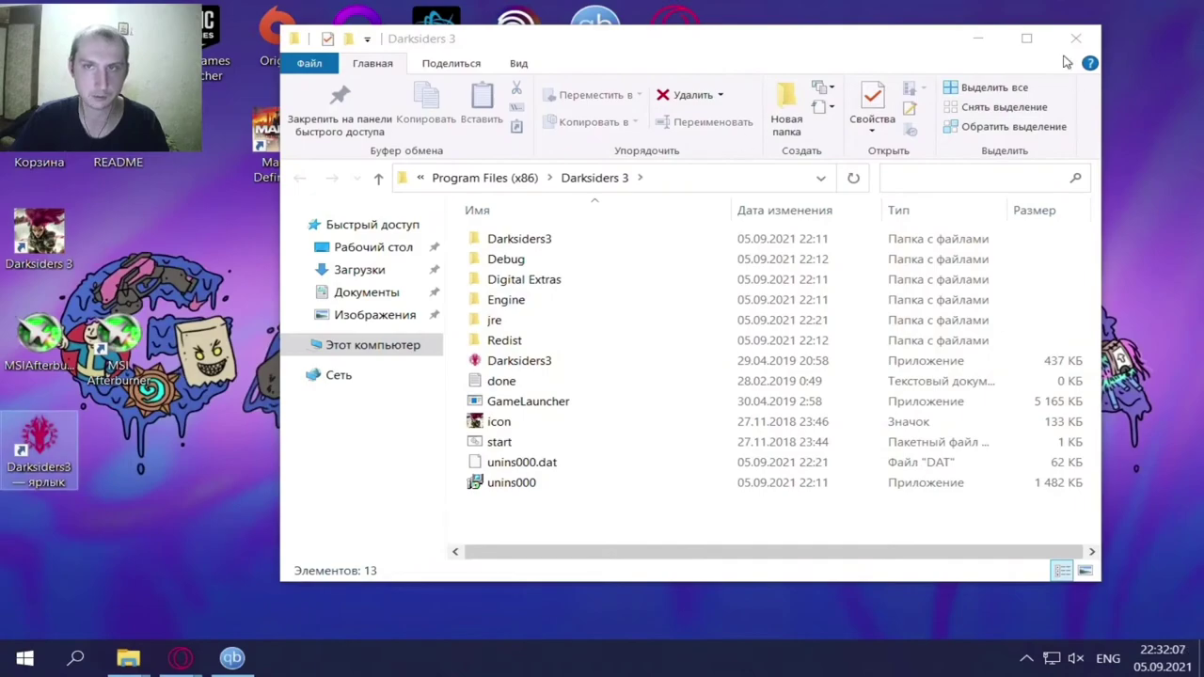
left_click(1075, 39)
Inspect the target path in the properties of the "Darksiders3 — ярлык" desktop shortcut and close them without editing.
right_click(42, 443)
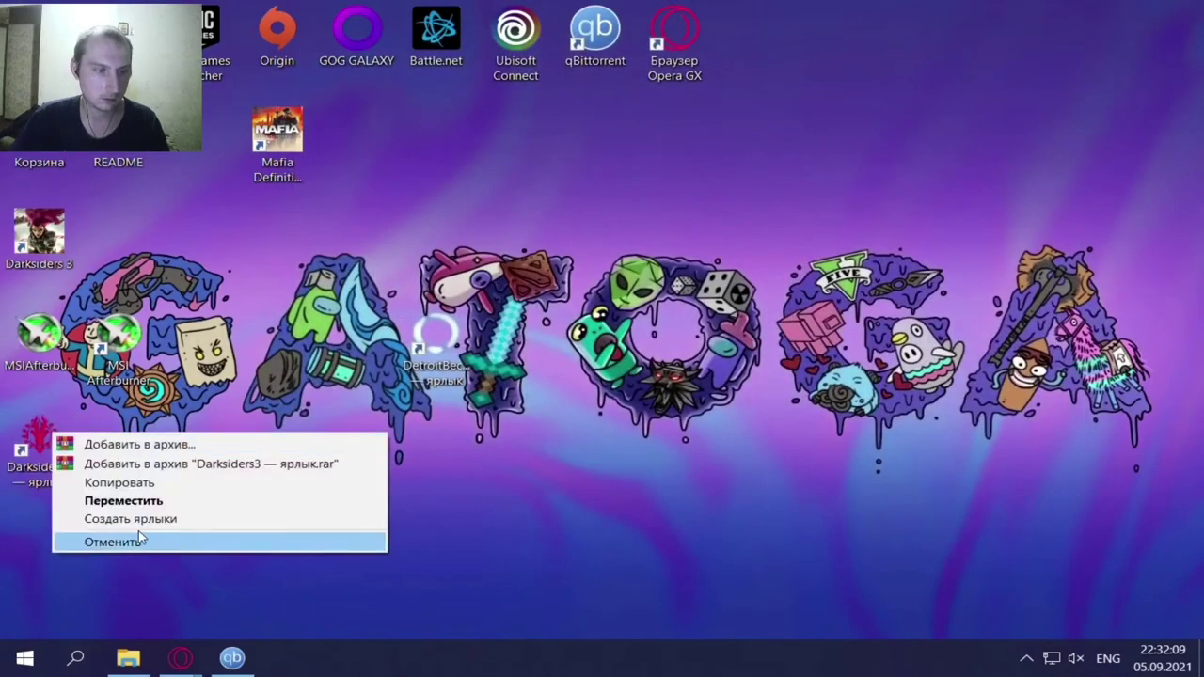
right_click(23, 458)
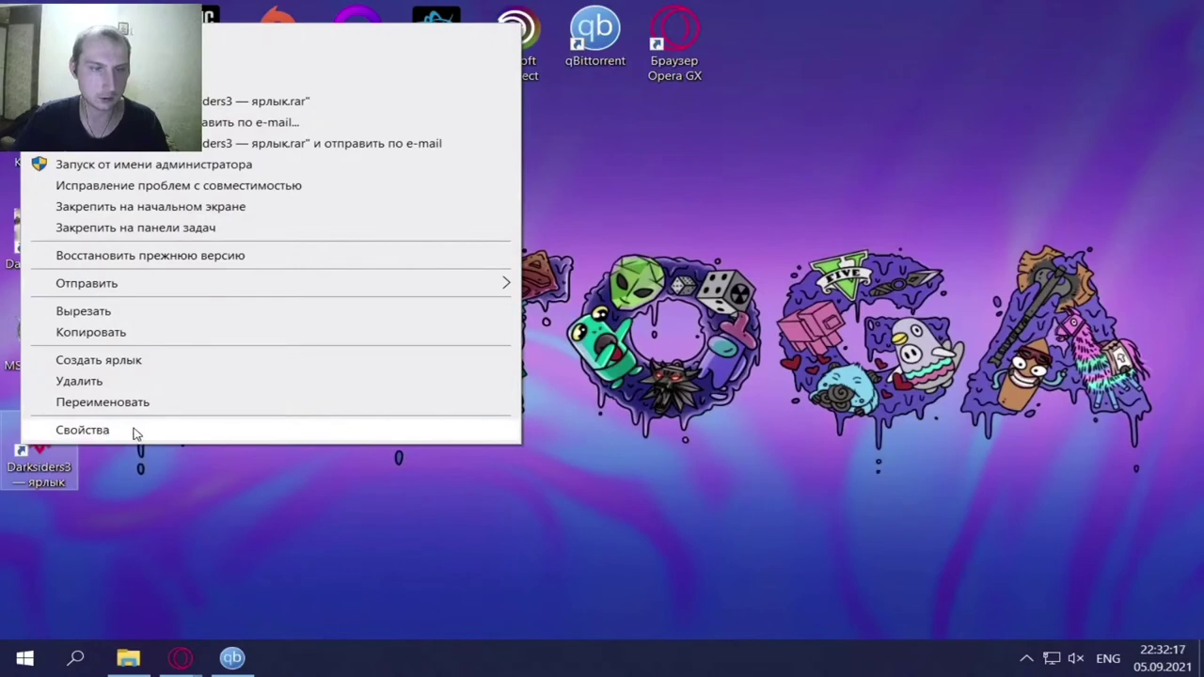
left_click(98, 434)
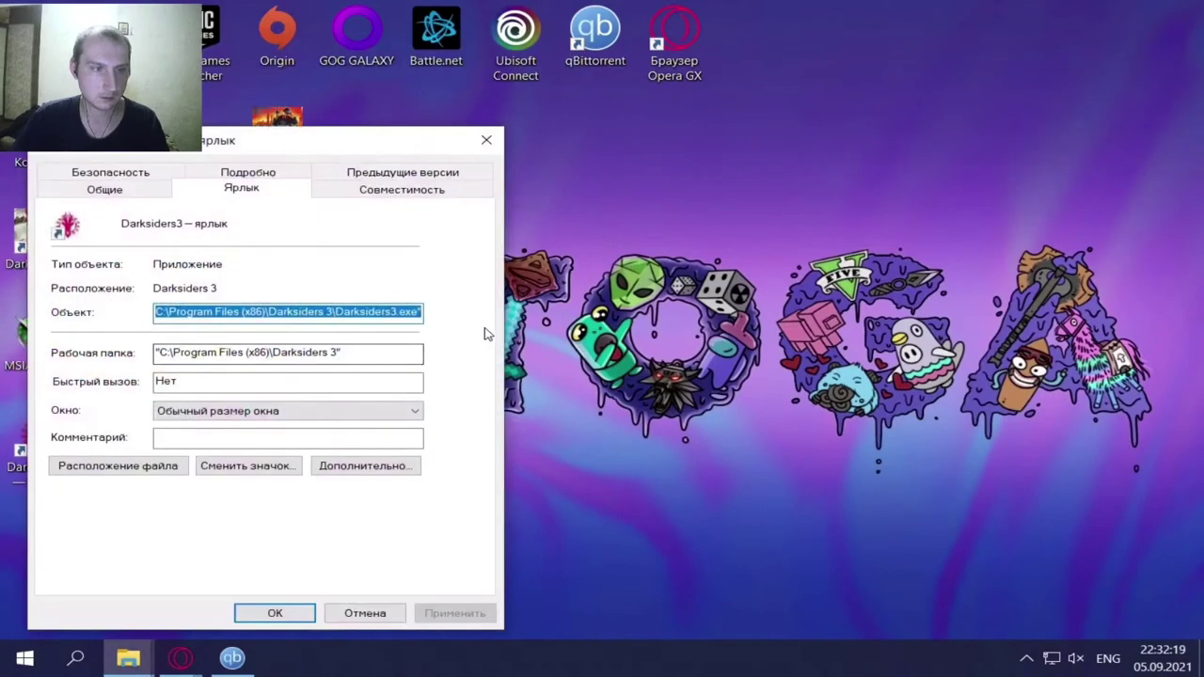
left_click(420, 311)
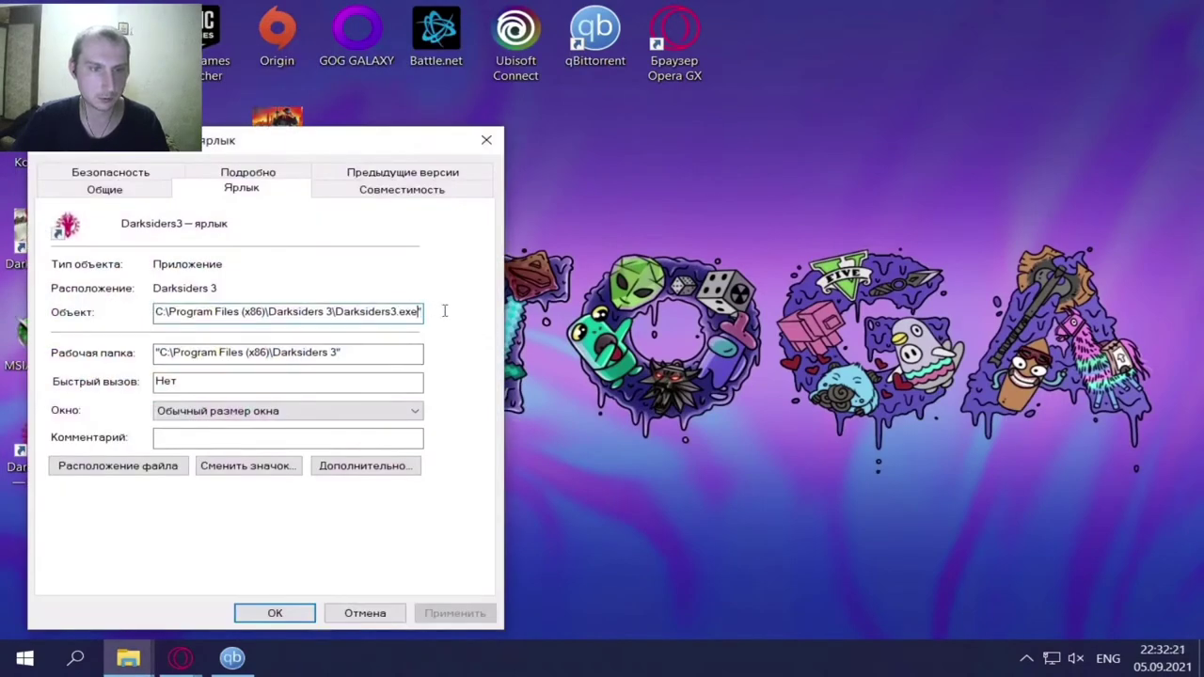
left_click(484, 141)
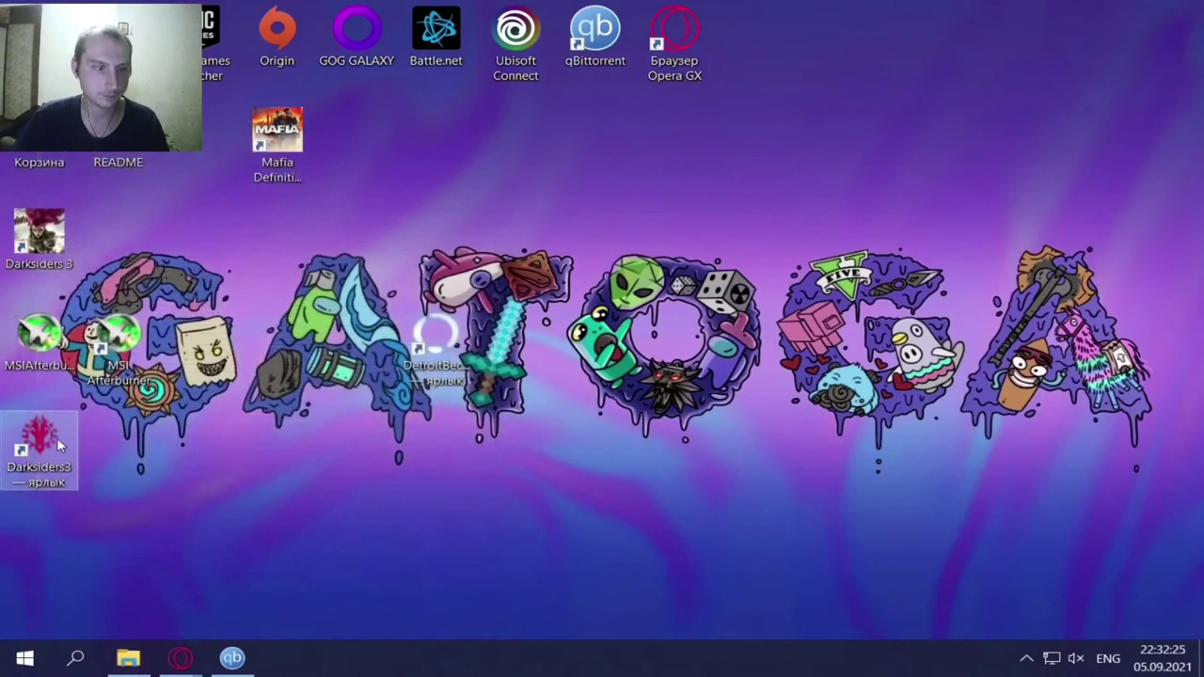
Launch the game from the new Darksiders3 desktop shortcut, view the new-game save slots and return to the main menu.
left_click(57, 441)
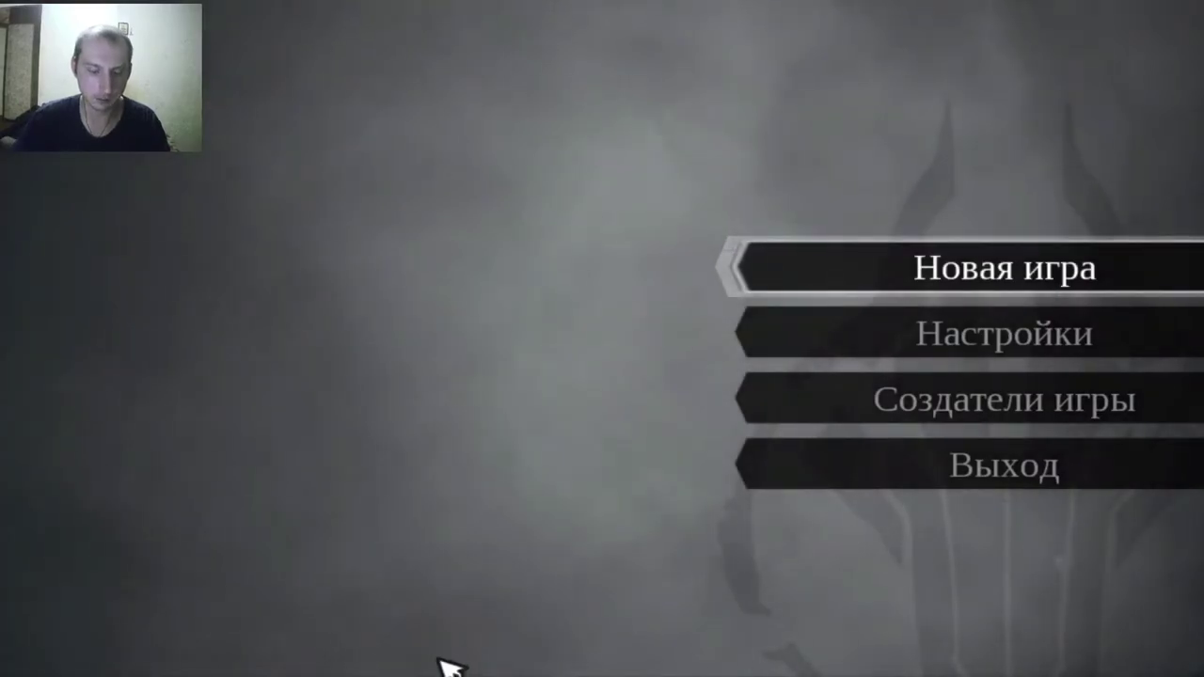
key("Return")
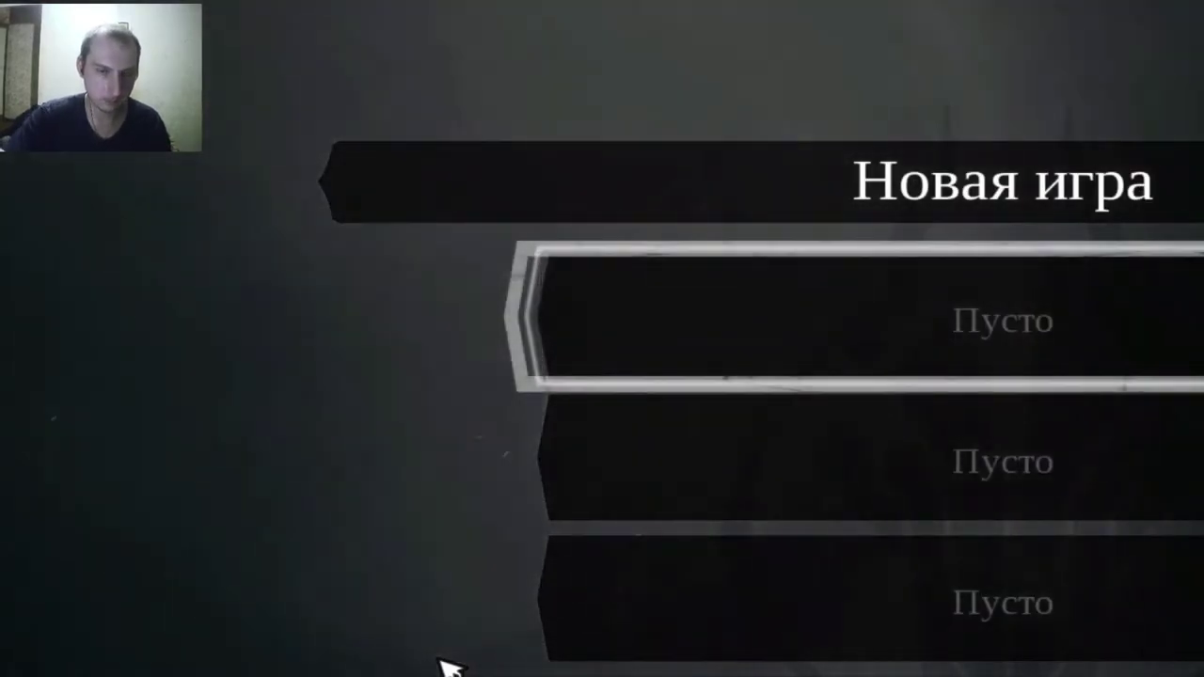
key("Return")
key("Return")
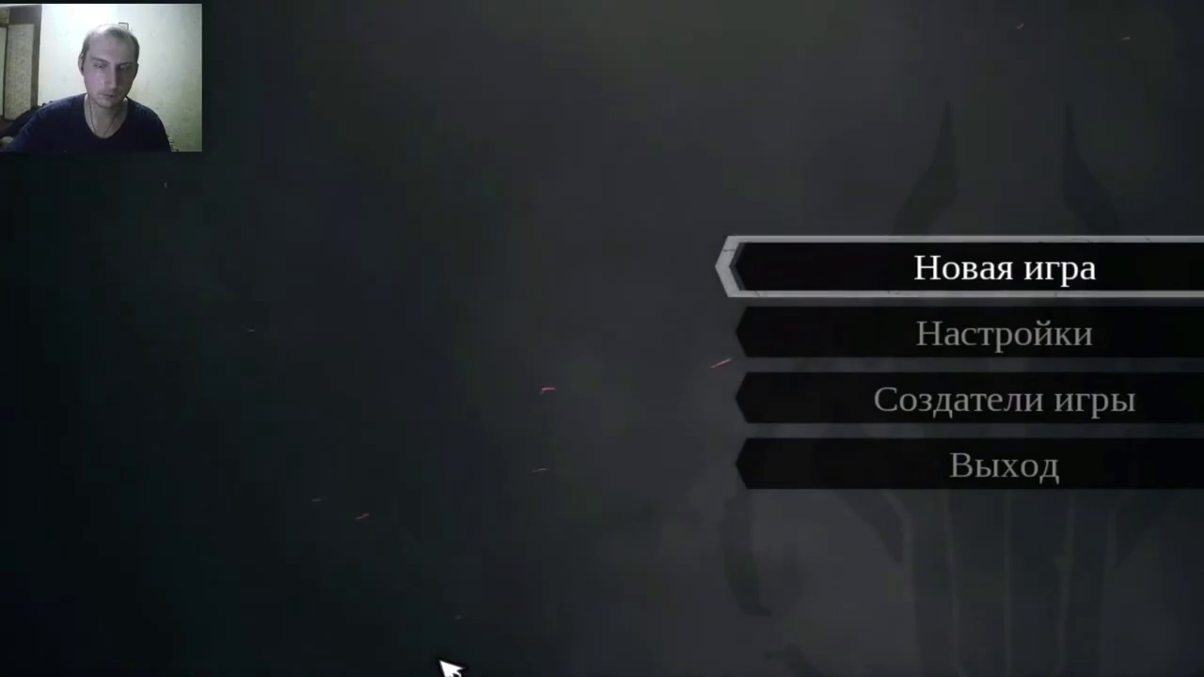
Change the screen mode (Режим экрана) in the game's Изображение settings.
left_click(1108, 337)
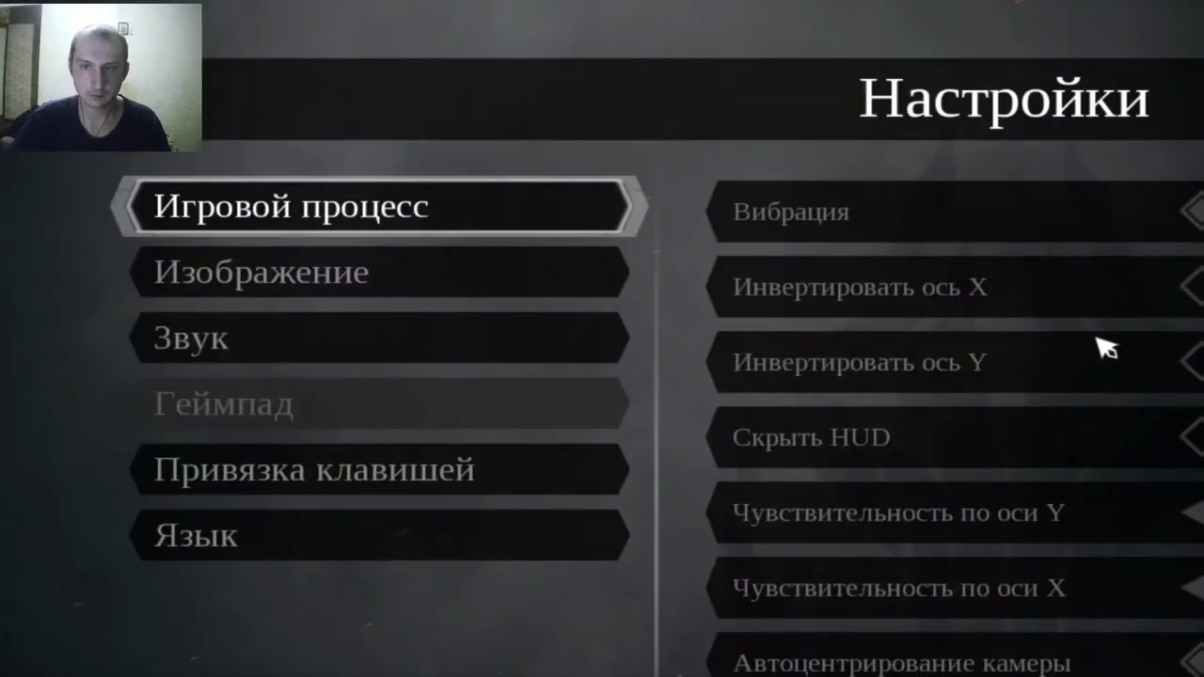
left_click(299, 293)
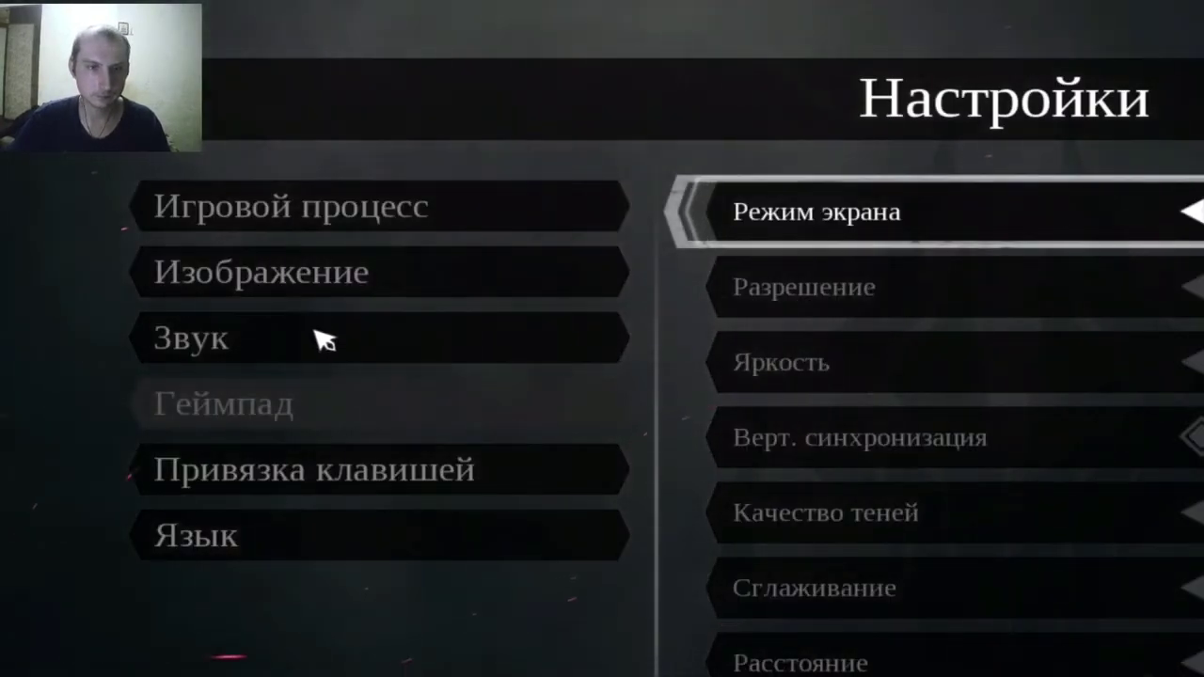
left_click(1187, 211)
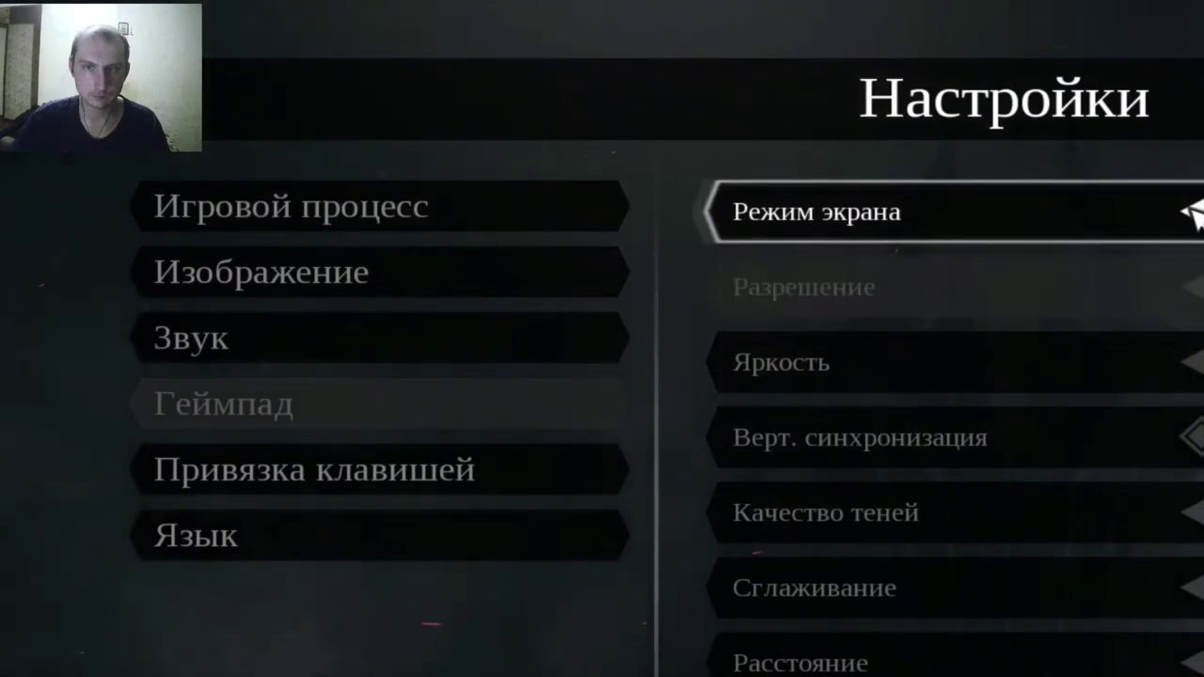
left_click(1189, 212)
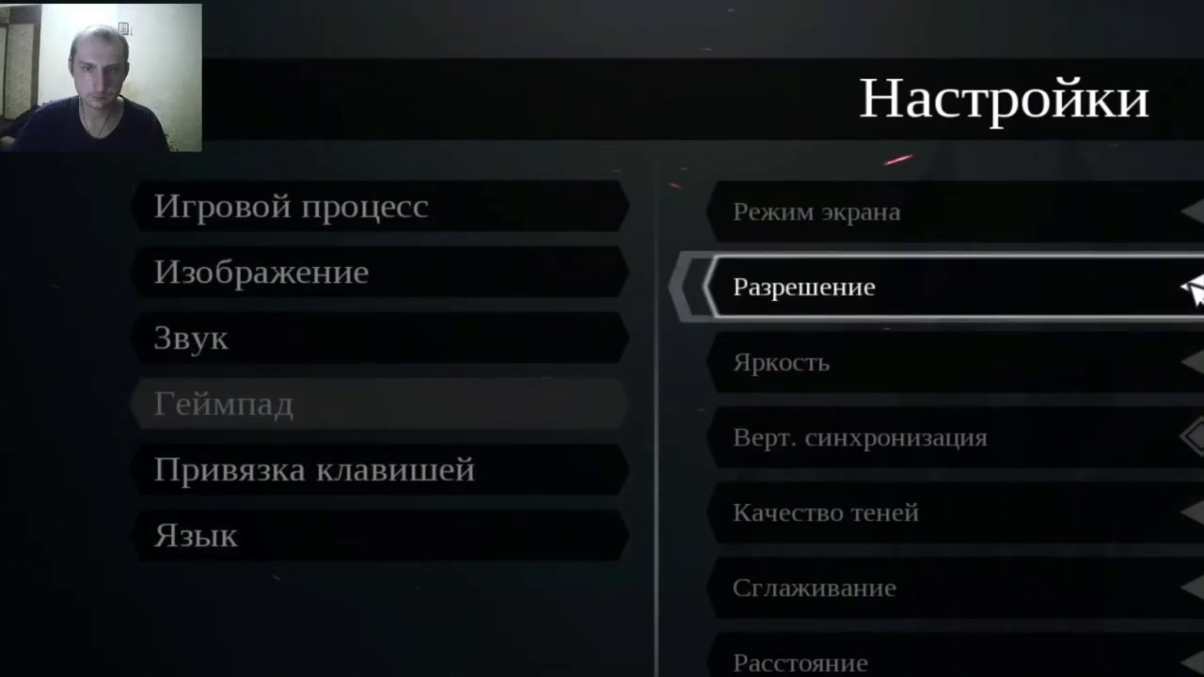
Go through the remaining Изображение options and leave the game settings.
scroll(1008, 632, "down", 2)
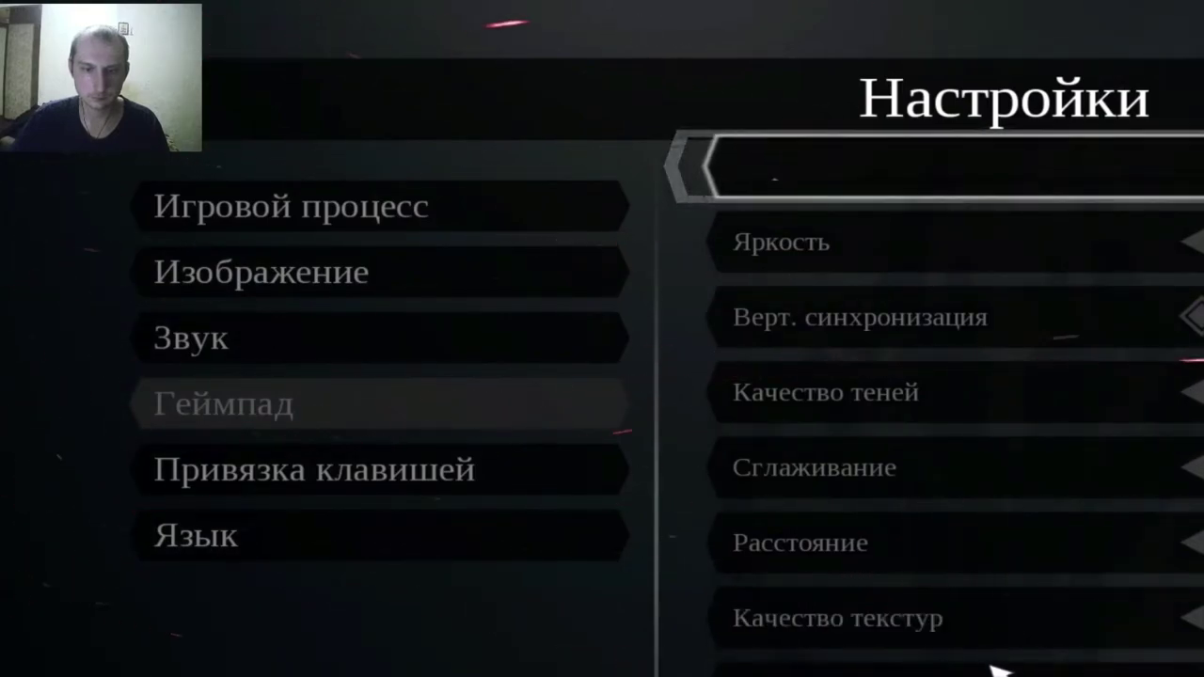
key("Down")
key("Down")
key("Down")
key("Down")
key("Down")
key("Down")
key("Down")
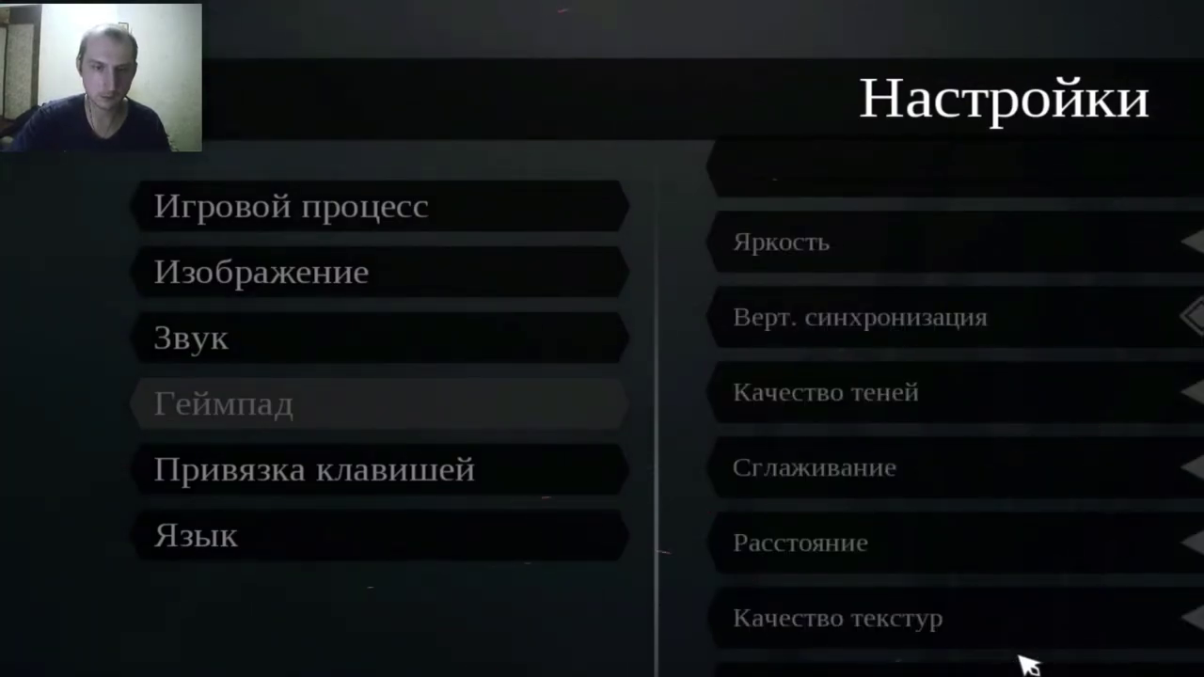
key("Escape")
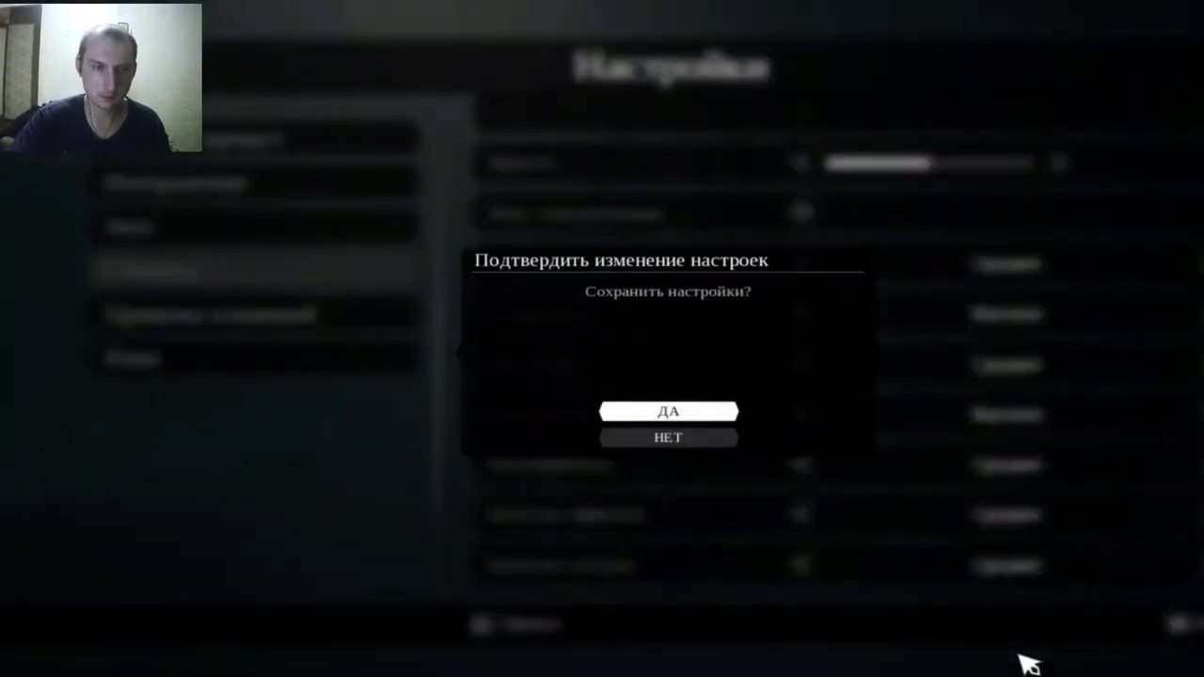